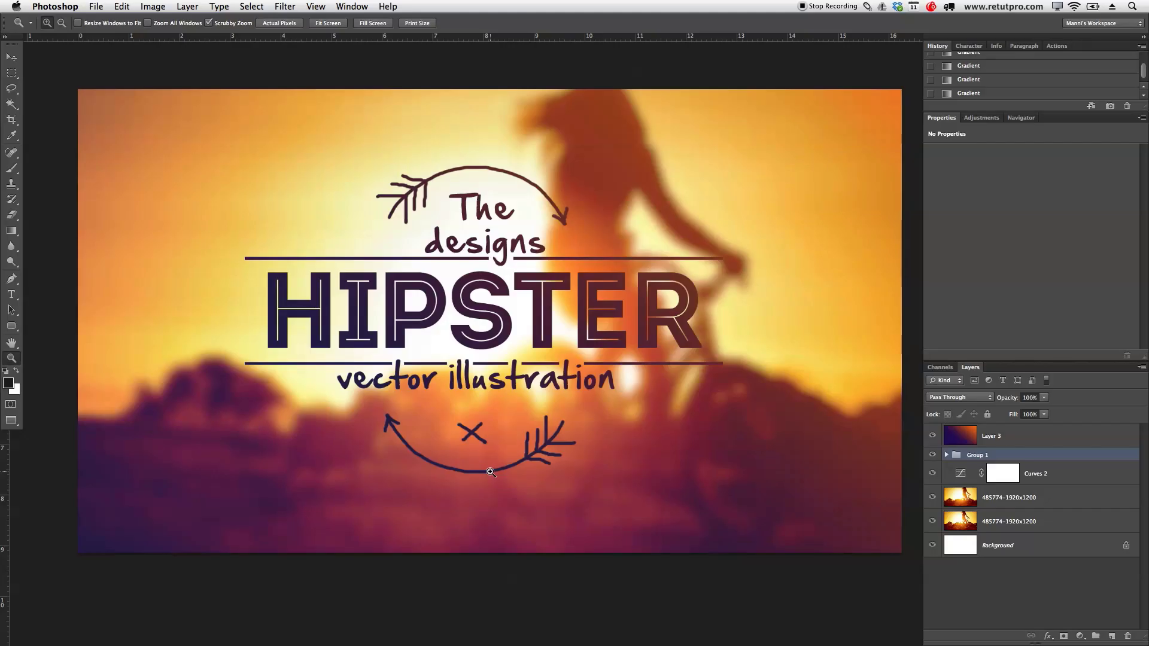
# Create a new document named Hipster using the 1920 px X 1080 px preset
pyautogui.press('v')
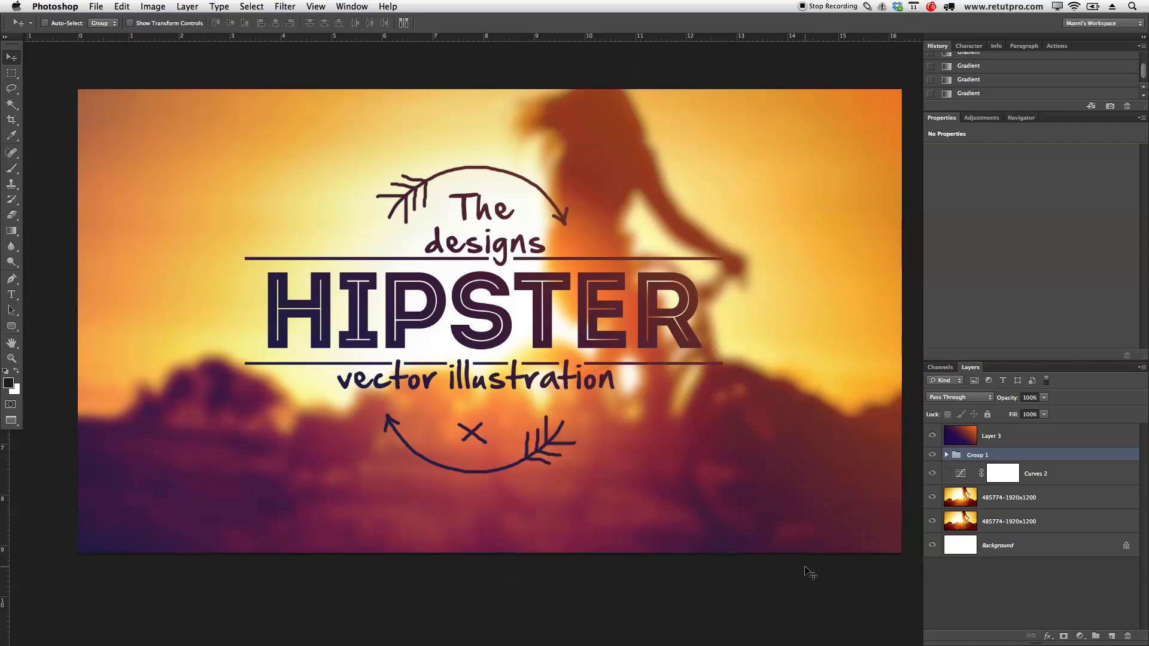
pyautogui.click(457, 486)
pyautogui.click(96, 6)
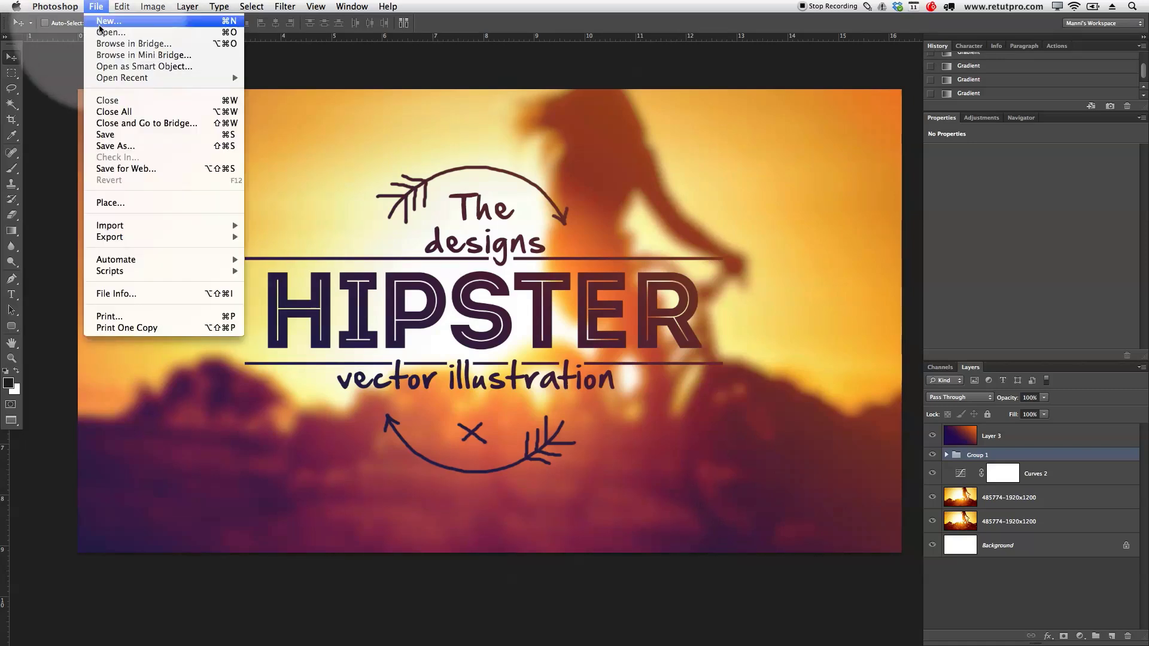
pyautogui.click(100, 23)
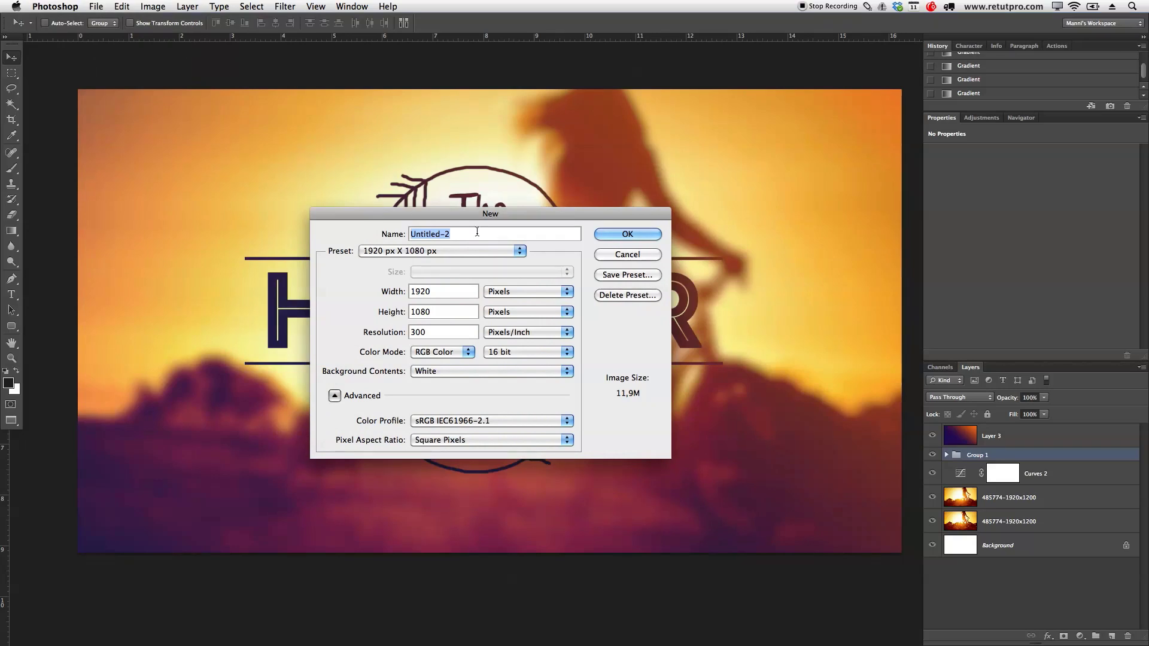
pyautogui.write('Hipster')
pyautogui.click(377, 250)
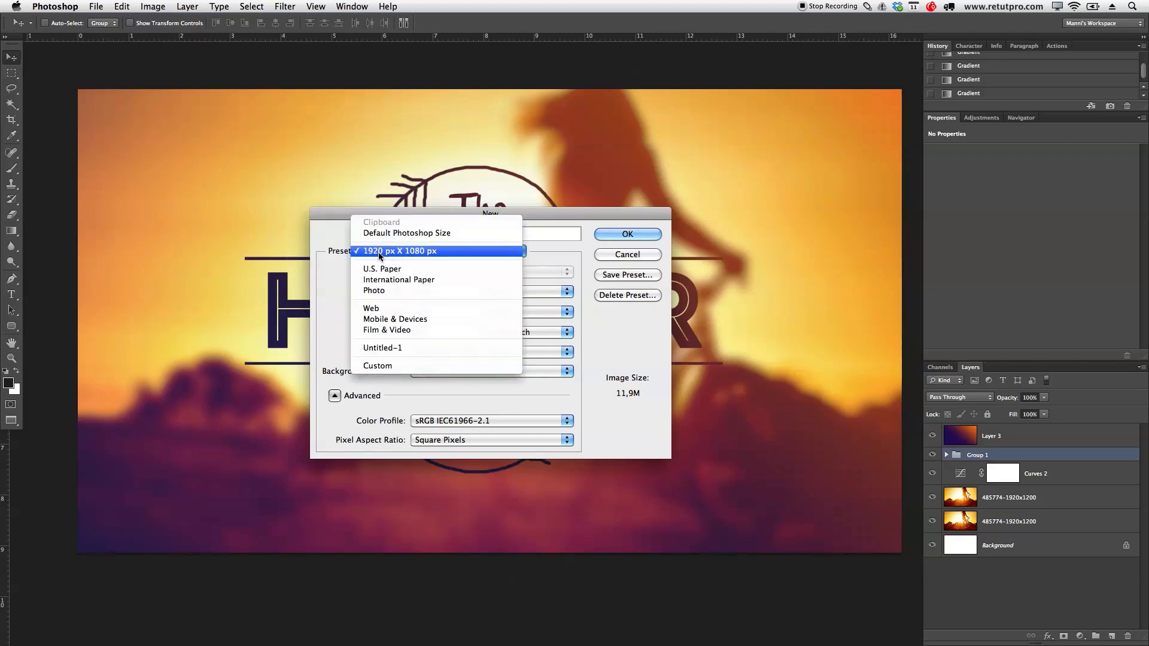
pyautogui.click(420, 252)
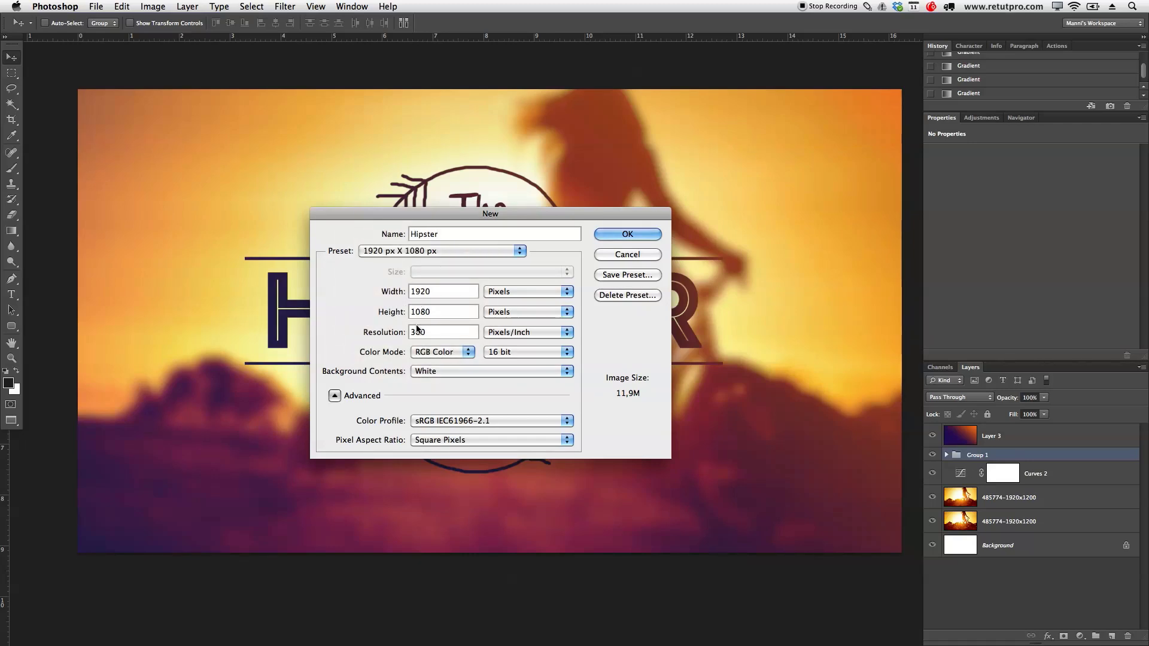
pyautogui.click(615, 235)
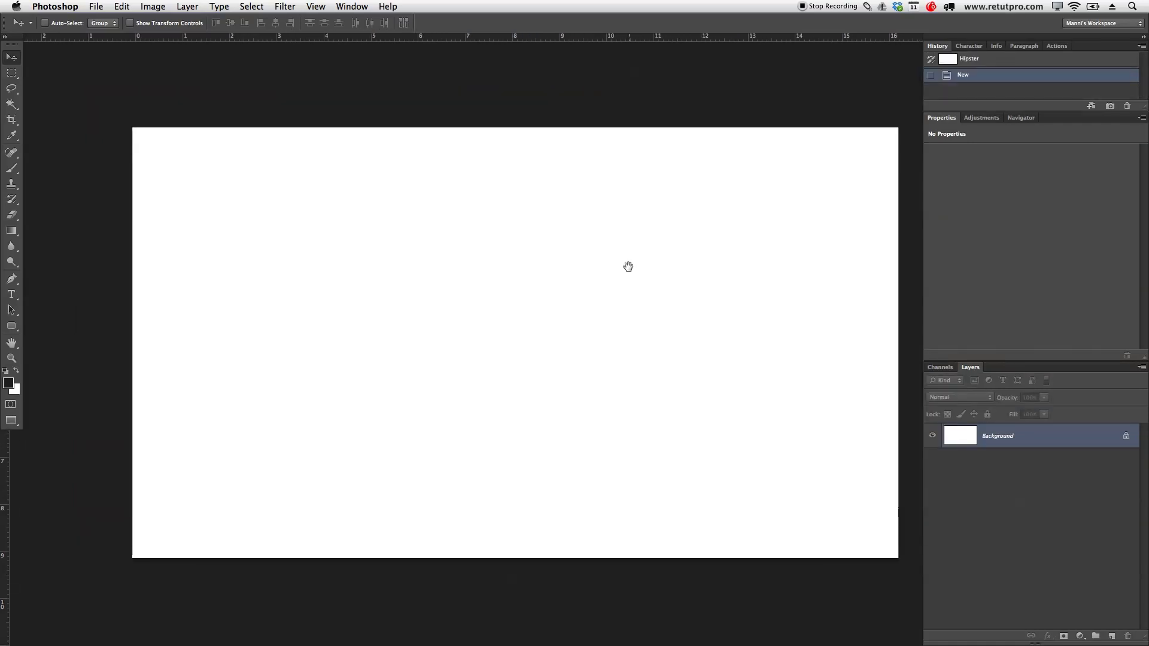
pyautogui.press('f')
pyautogui.press('f')
pyautogui.press('f')
pyautogui.moveTo(219, 53); pyautogui.dragTo(242, 66)
pyautogui.click(226, 40)
pyautogui.press('super+m')
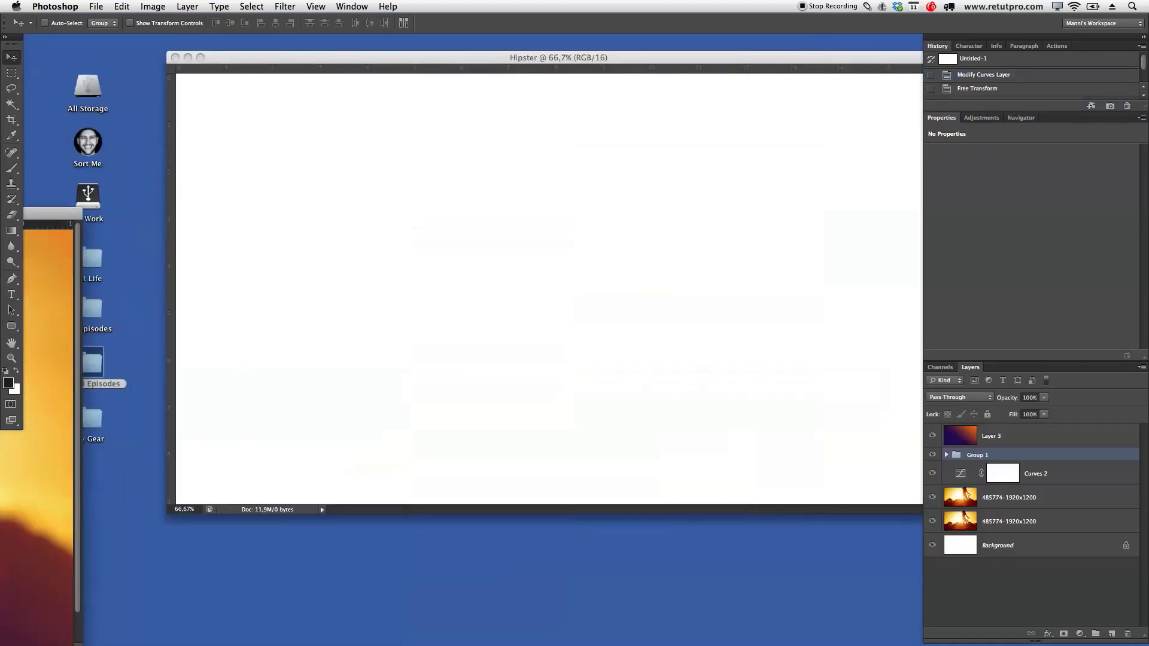
pyautogui.moveTo(390, 60); pyautogui.dragTo(263, 62)
pyautogui.press('f')
pyautogui.moveTo(512, 287); pyautogui.dragTo(455, 275)
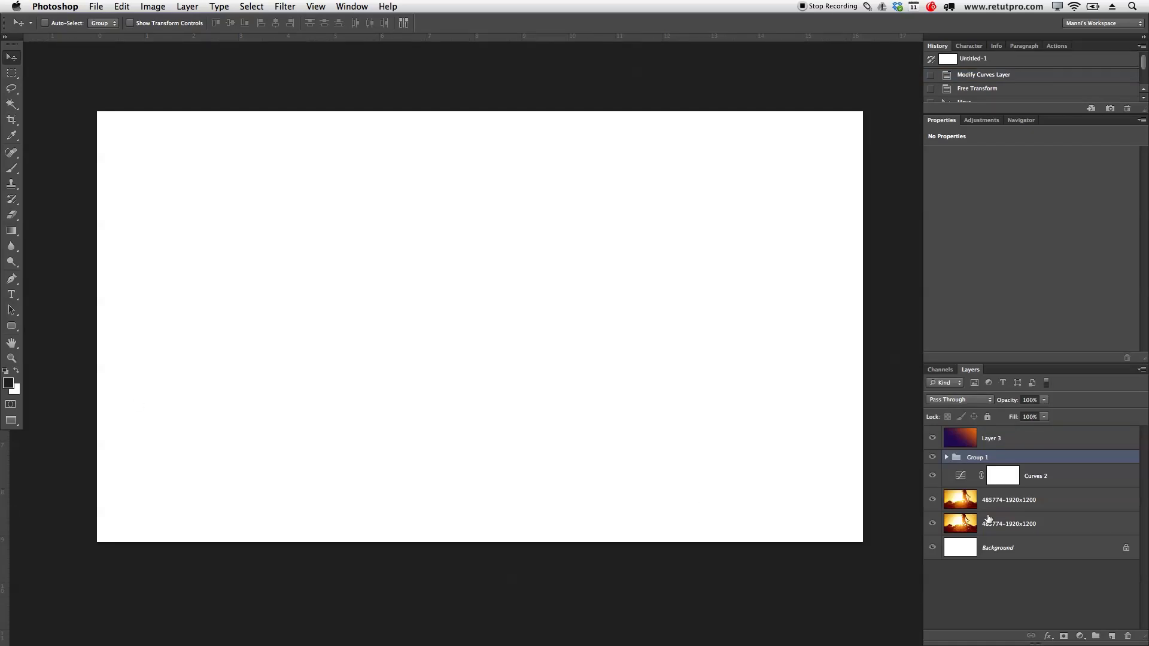
pyautogui.moveTo(988, 524); pyautogui.dragTo(808, 465)
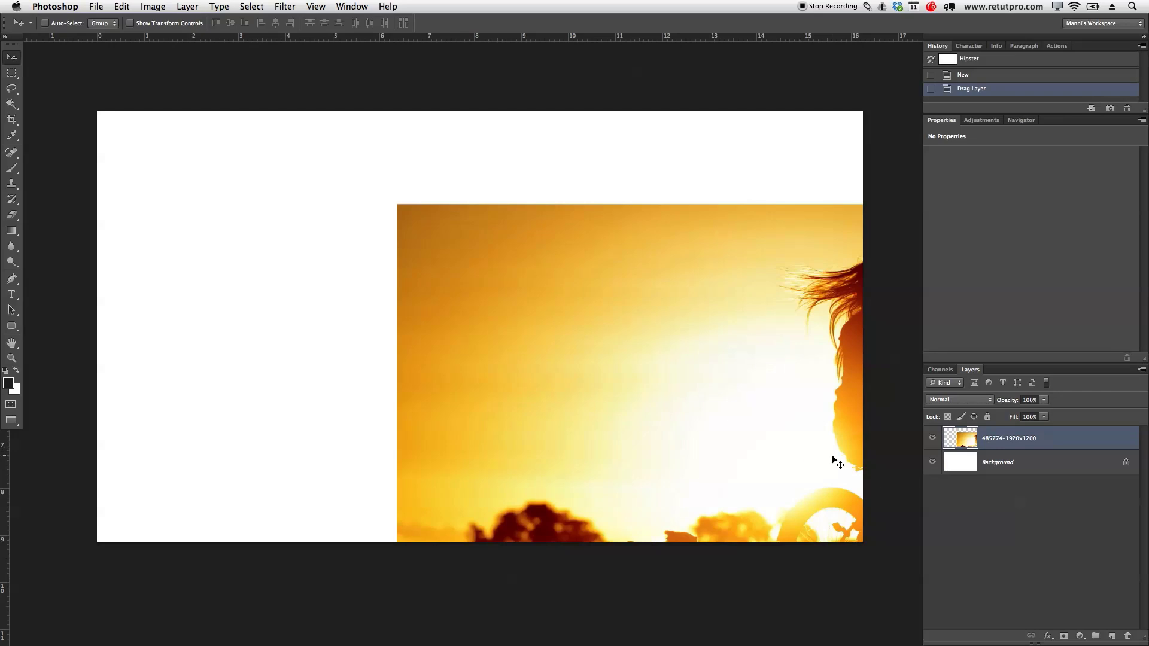
# Move the photo so it covers the whole canvas, with the top of the cyclist's head slightly cropped
pyautogui.moveTo(549, 293); pyautogui.dragTo(340, 206)
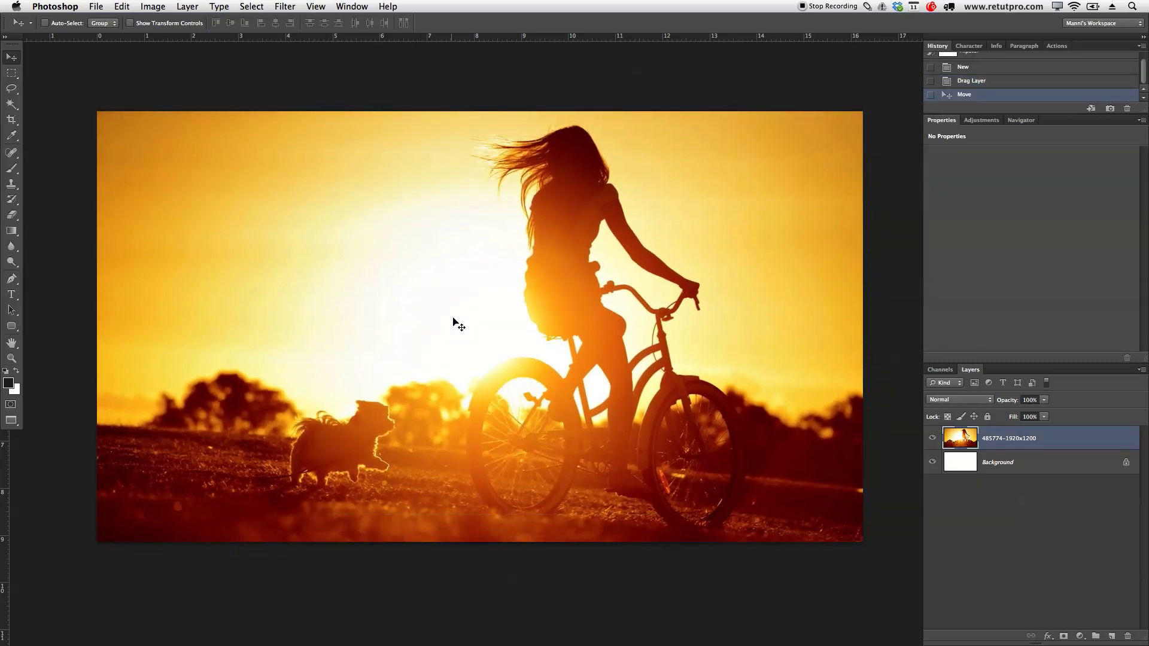
pyautogui.moveTo(467, 341); pyautogui.dragTo(457, 340)
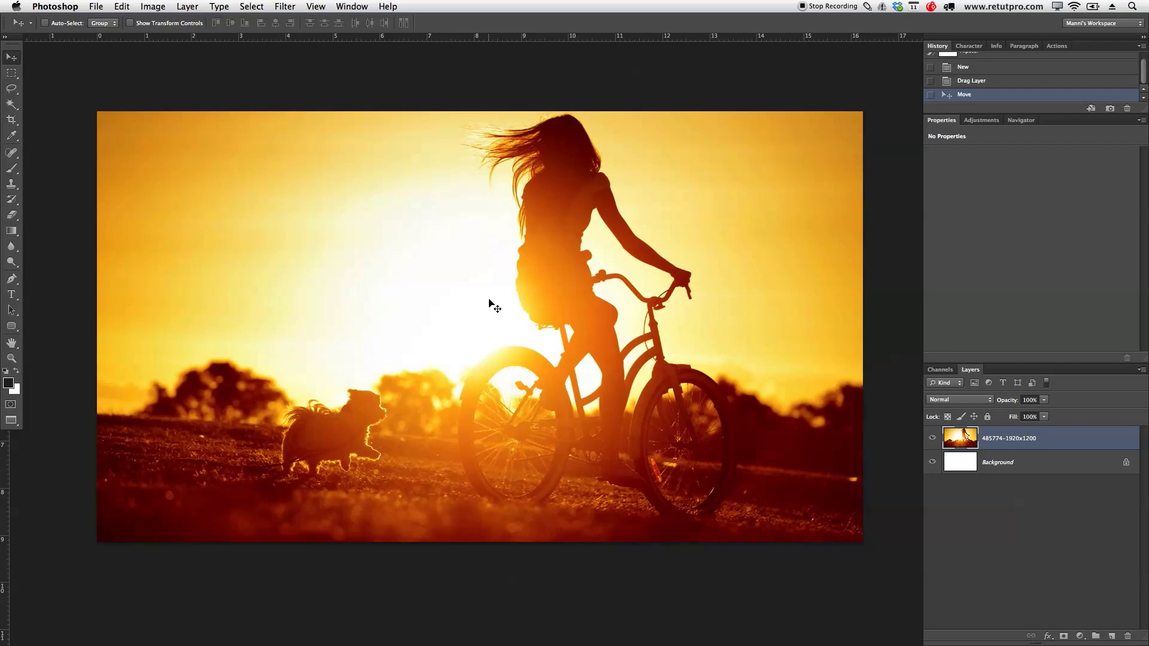
pyautogui.moveTo(565, 288); pyautogui.dragTo(557, 274)
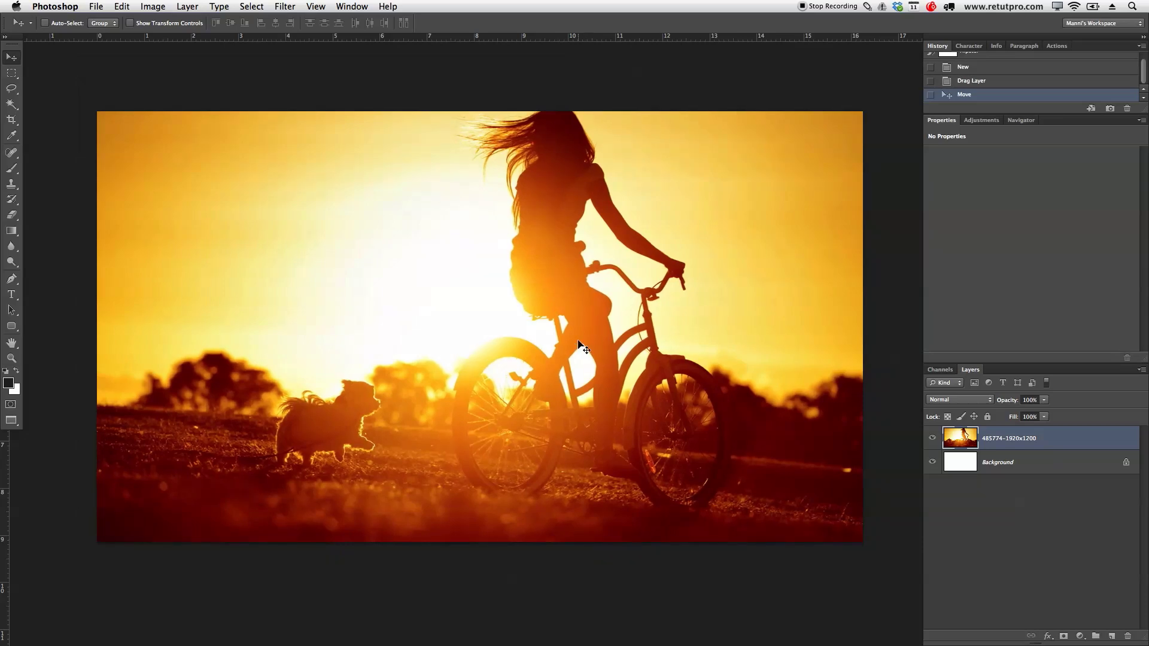
# Apply a Gaussian Blur with a 12 pixel radius to the photo layer
pyautogui.click(285, 6)
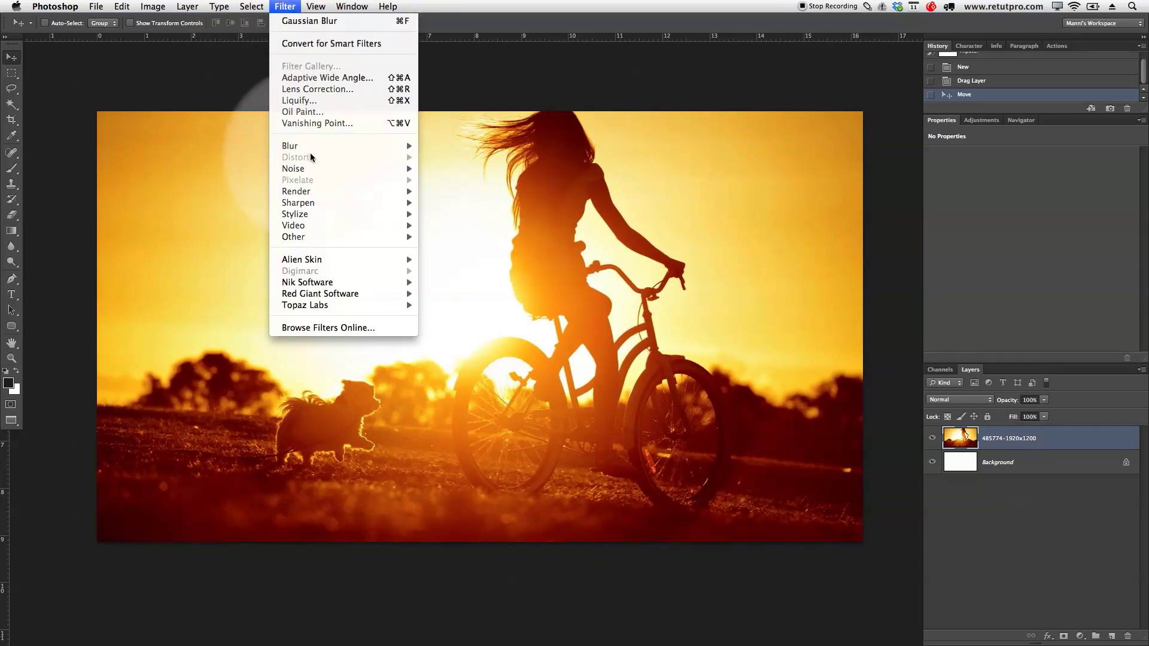
pyautogui.moveTo(359, 146)
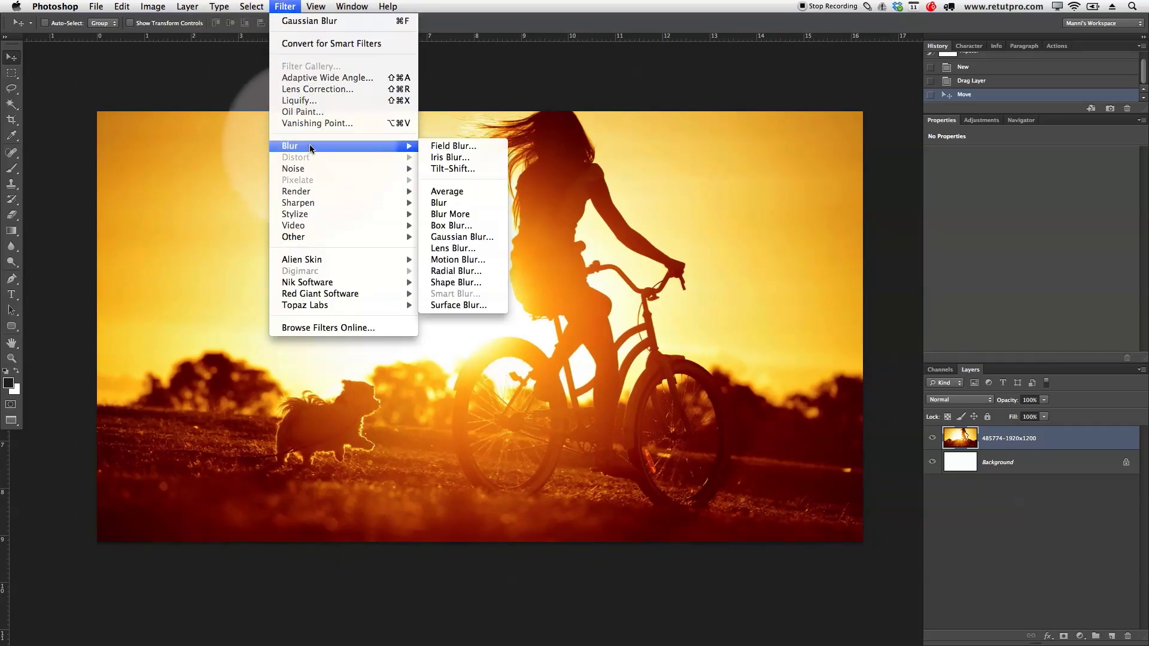
pyautogui.click(464, 238)
pyautogui.moveTo(1015, 153); pyautogui.dragTo(950, 130)
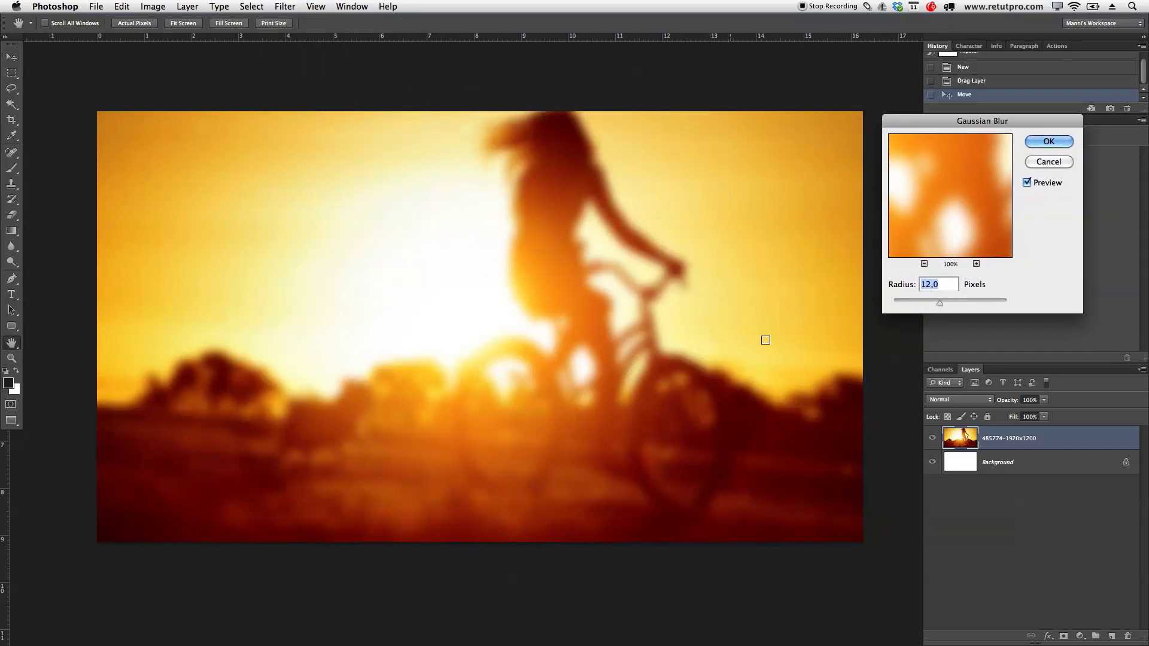
pyautogui.click(928, 285)
pyautogui.click(1052, 142)
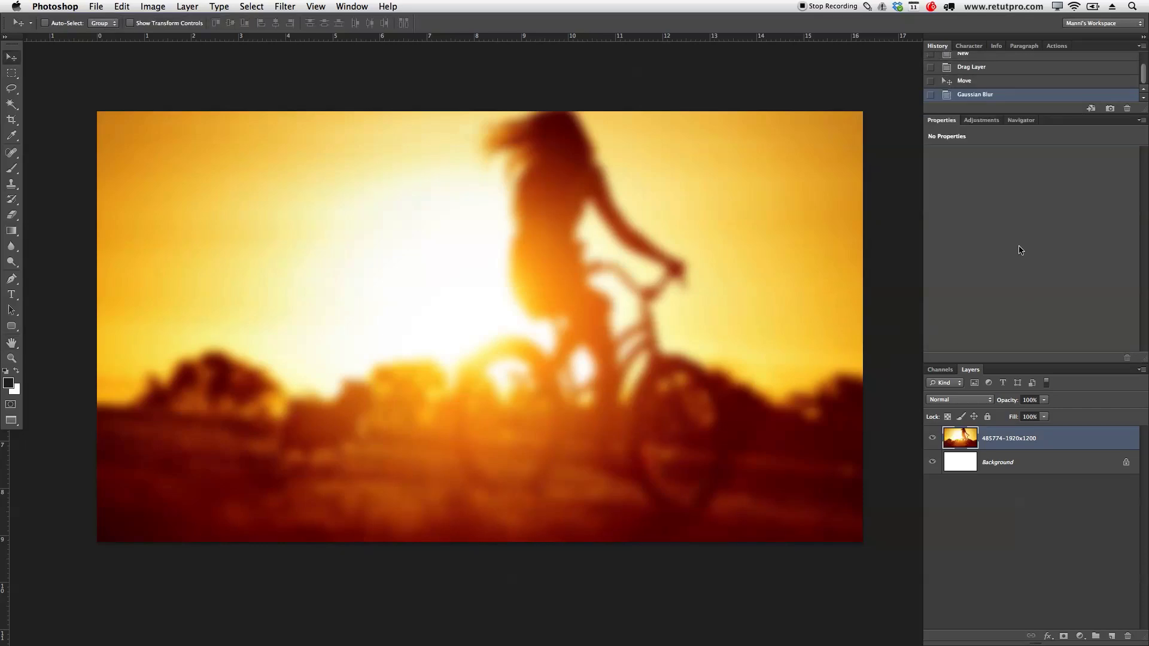
# Add a Curves adjustment layer above the photo with a lifted black point and slightly raised highlights, and compare the image with and without it
pyautogui.click(982, 120)
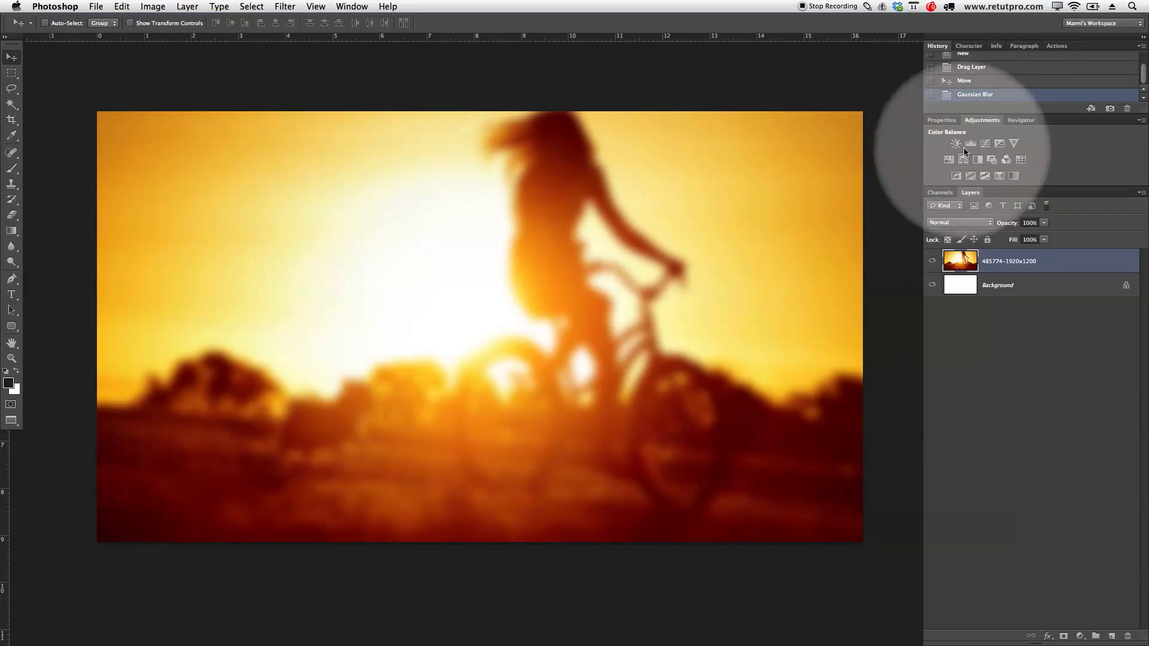
pyautogui.click(985, 144)
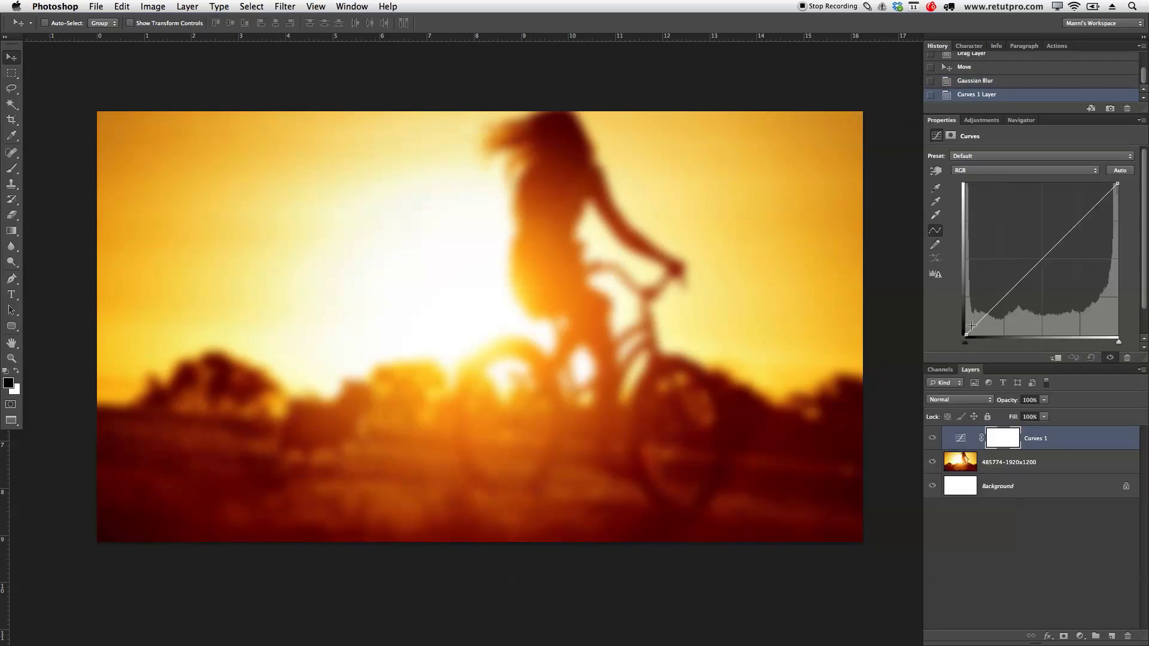
pyautogui.moveTo(966, 333); pyautogui.dragTo(986, 311)
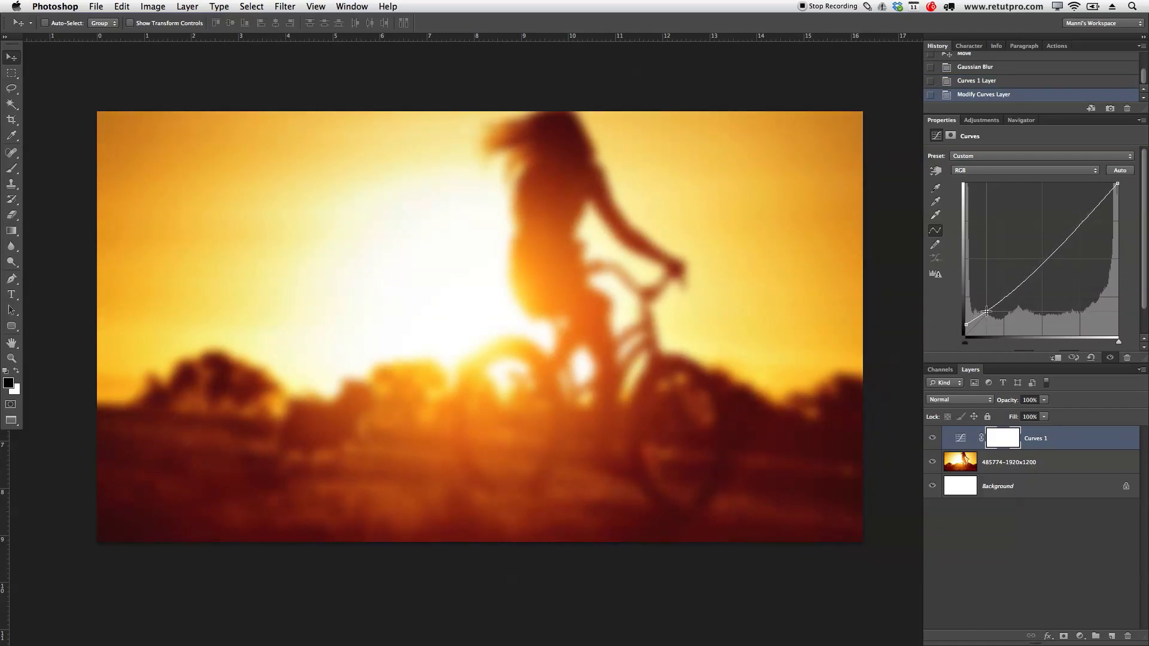
pyautogui.moveTo(1069, 240); pyautogui.dragTo(1065, 233)
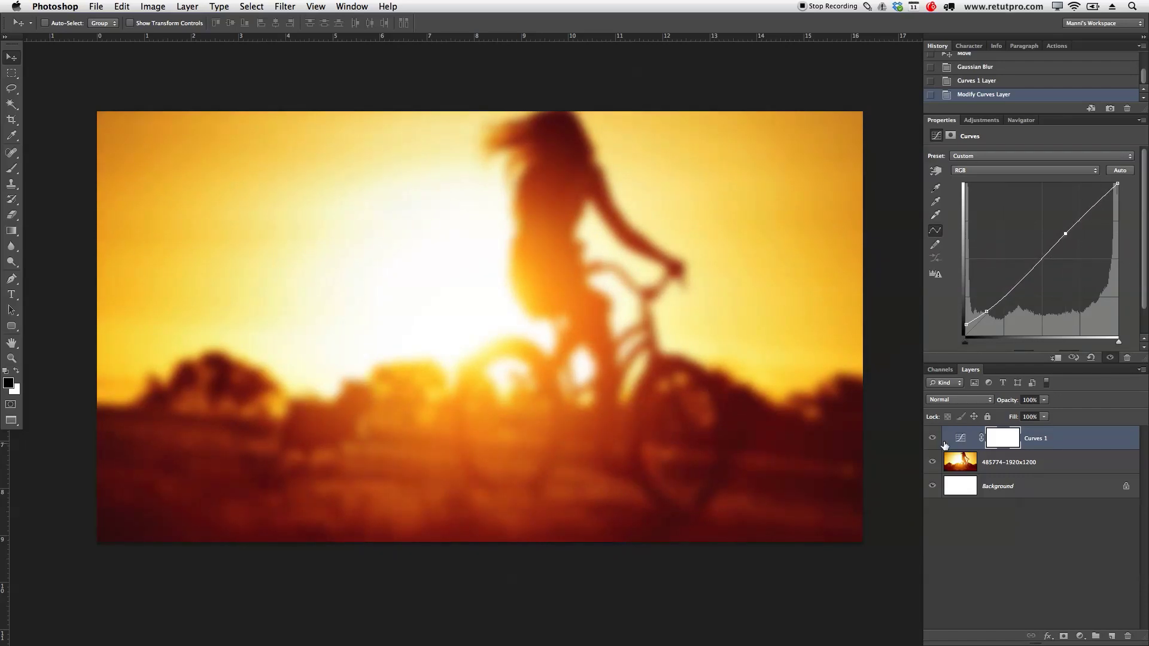
pyautogui.click(933, 438)
pyautogui.click(933, 438)
pyautogui.click(933, 438)
pyautogui.click(934, 438)
pyautogui.click(934, 439)
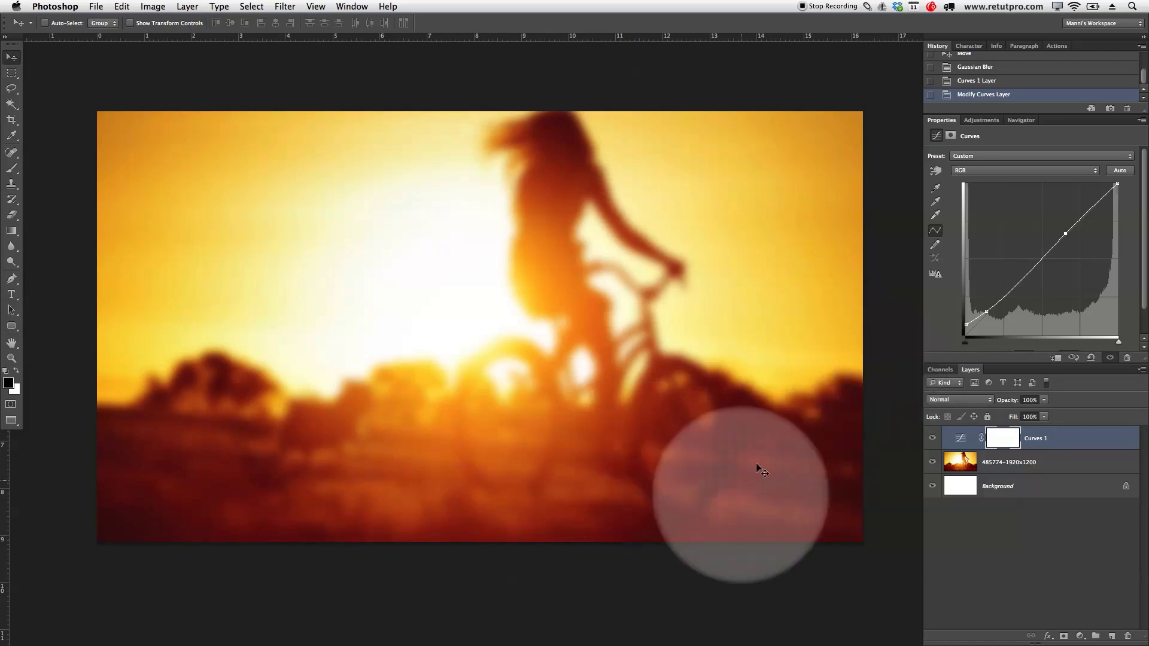
# Draw a large text box across the middle of the canvas and enter HIPSTER
pyautogui.click(12, 295)
pyautogui.moveTo(309, 339); pyautogui.dragTo(787, 469)
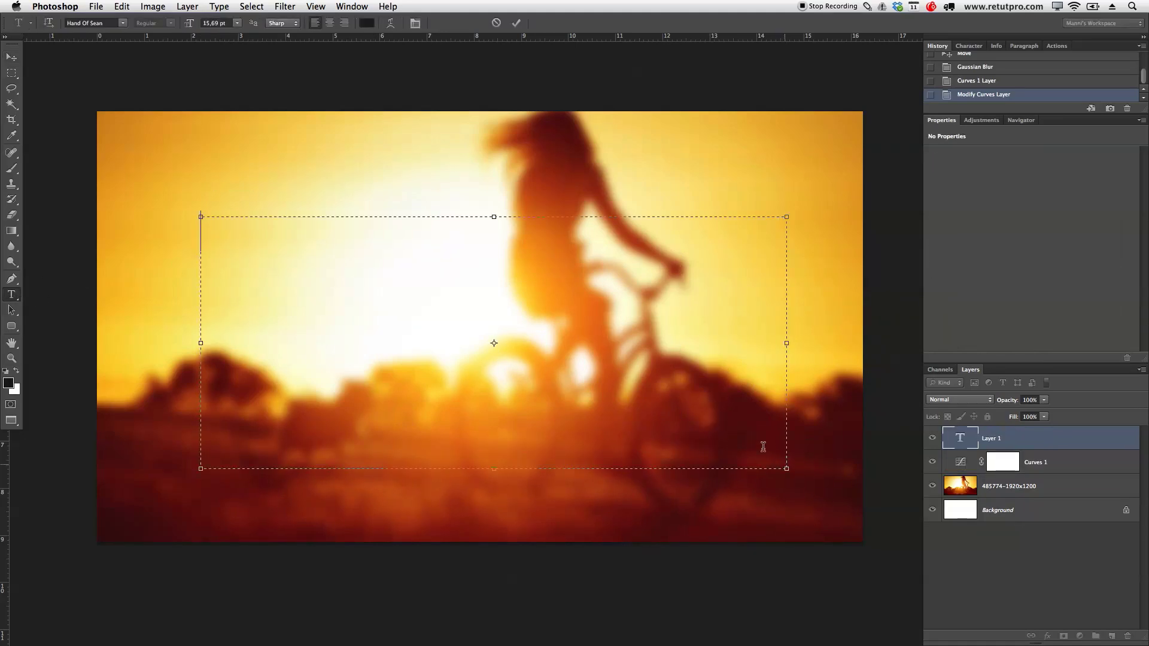
pyautogui.write('Hipster')
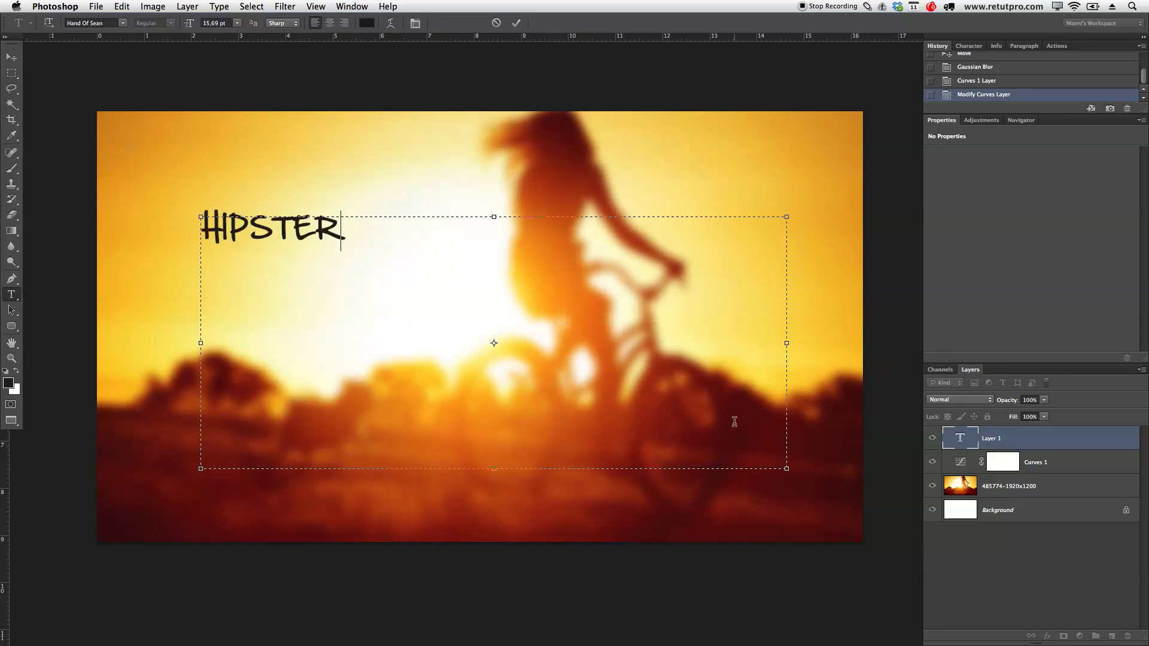
# Set the colour of the HIPSTER text to dark grey #313131
pyautogui.moveTo(335, 231); pyautogui.dragTo(184, 231)
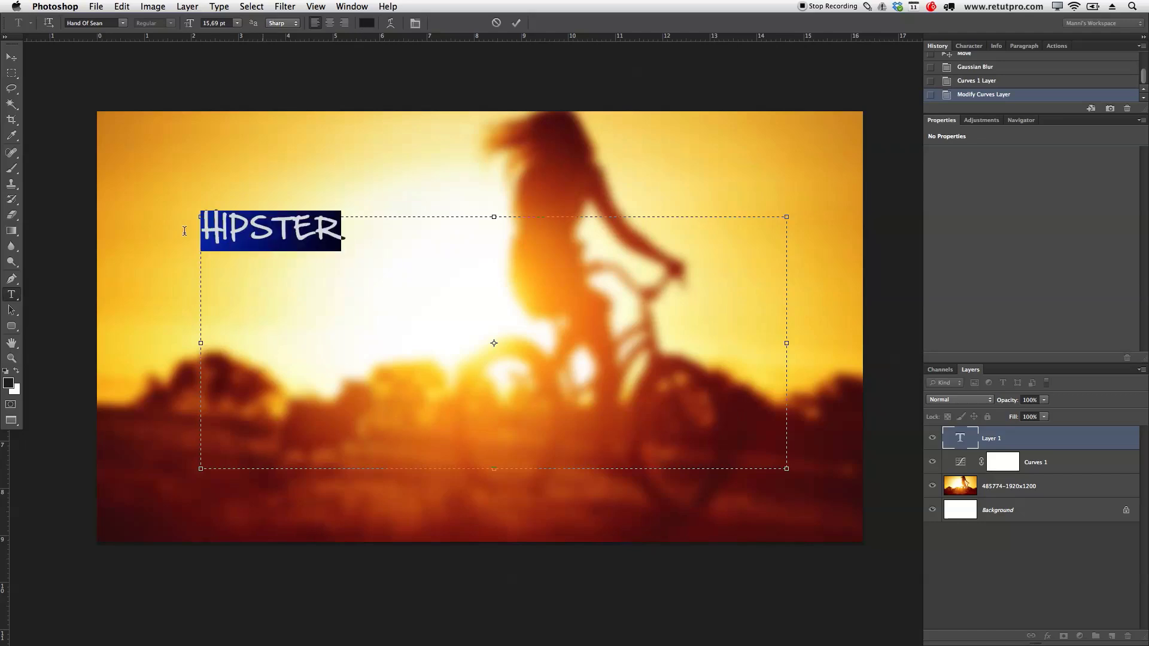
pyautogui.click(366, 24)
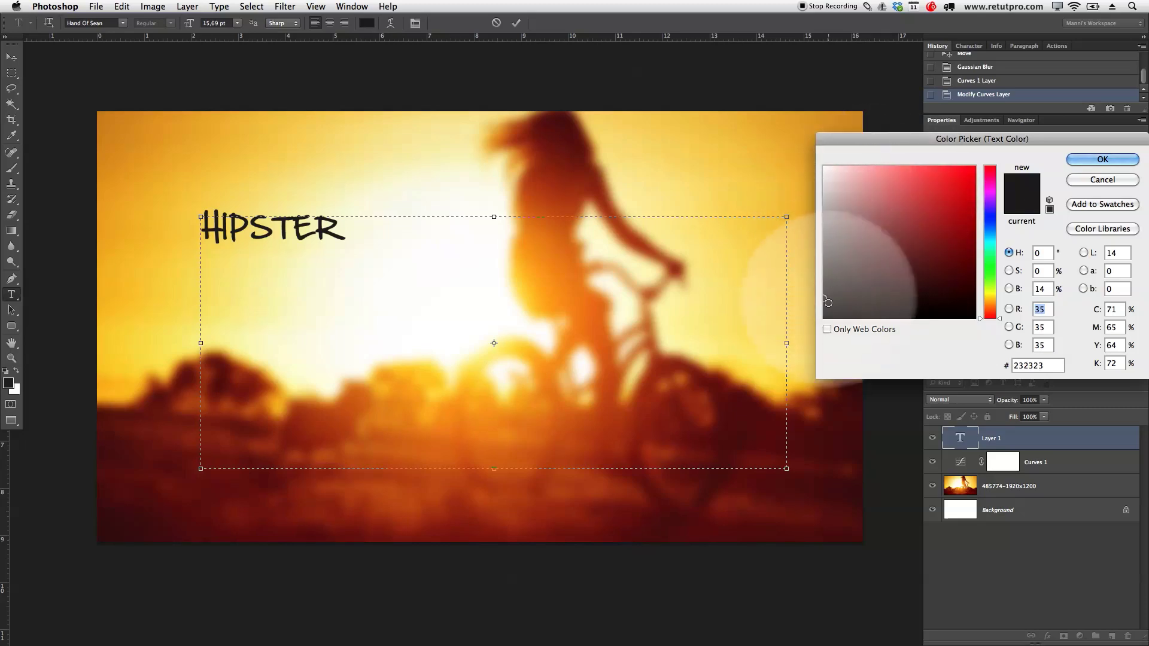
pyautogui.click(825, 317)
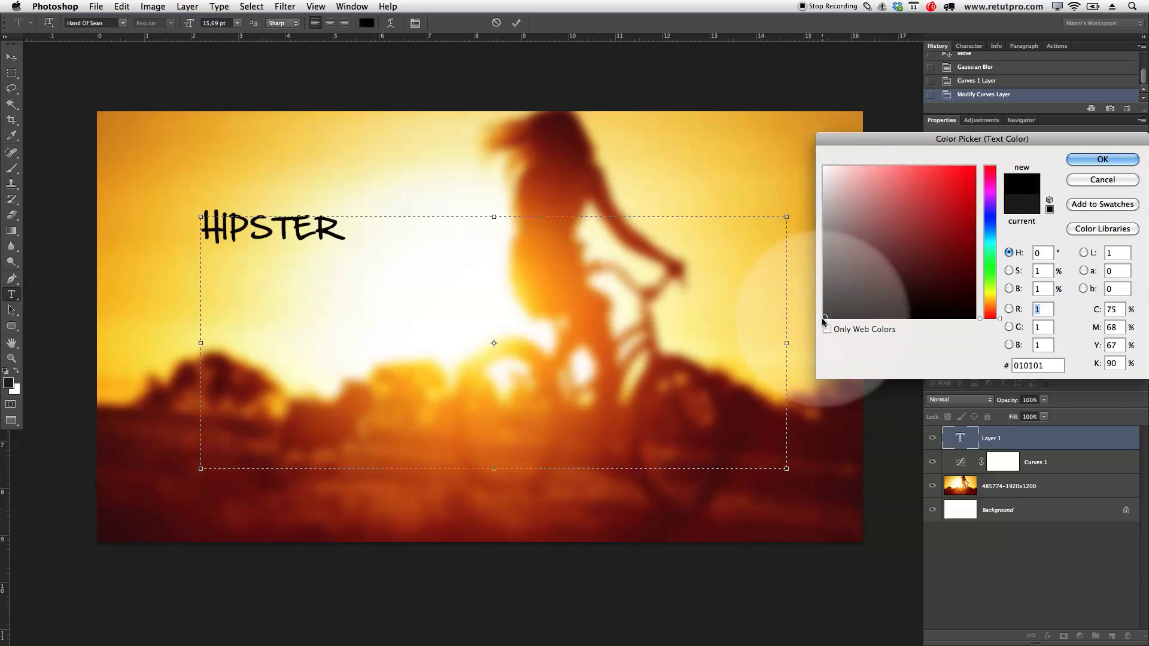
pyautogui.click(825, 303)
pyautogui.click(825, 297)
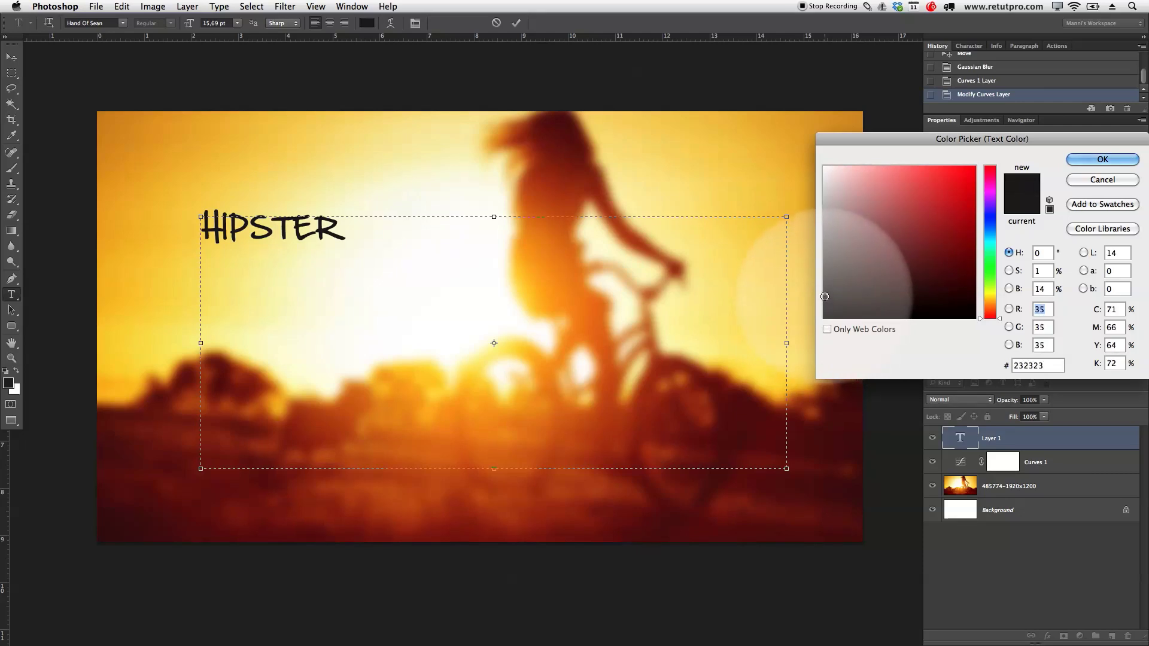
pyautogui.click(824, 294)
pyautogui.click(824, 293)
pyautogui.click(825, 291)
pyautogui.click(824, 289)
pyautogui.click(824, 289)
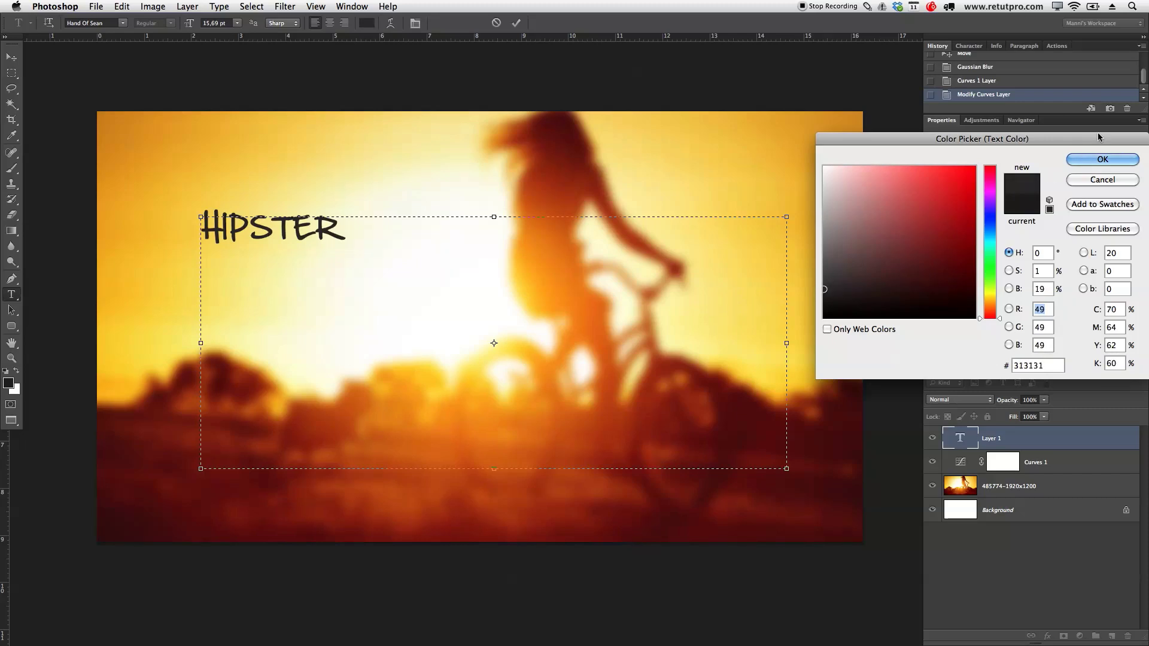
pyautogui.click(1092, 159)
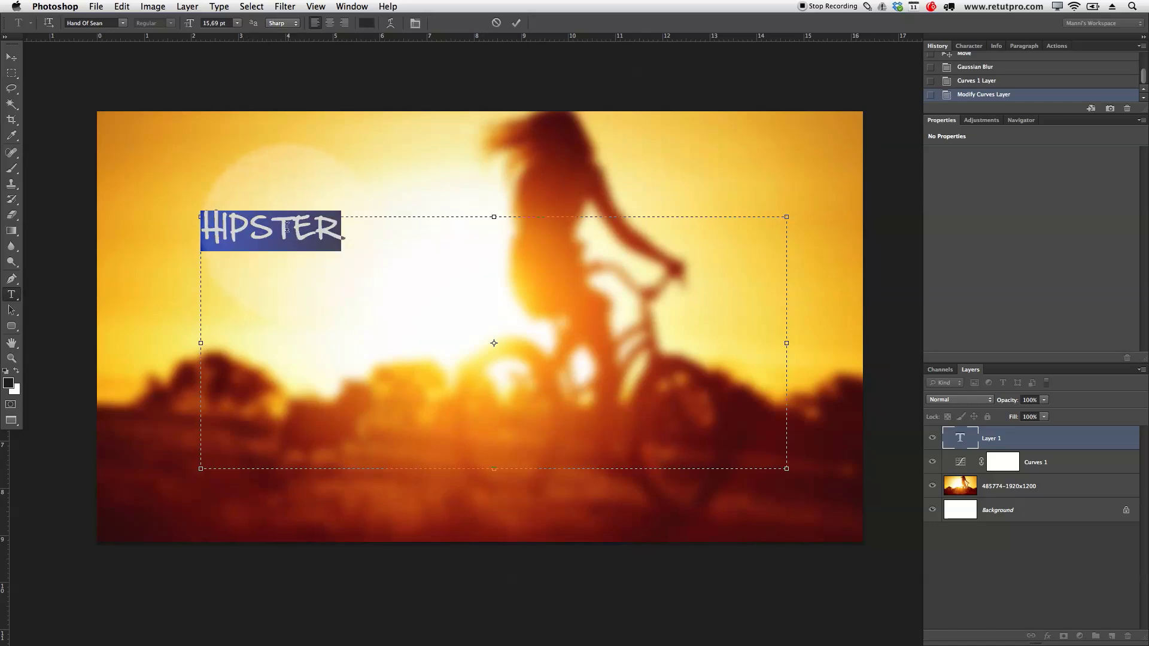
# Format the HIPSTER text in Intro Inline at 47.69 pt and move it to the centre of the canvas
pyautogui.click(123, 26)
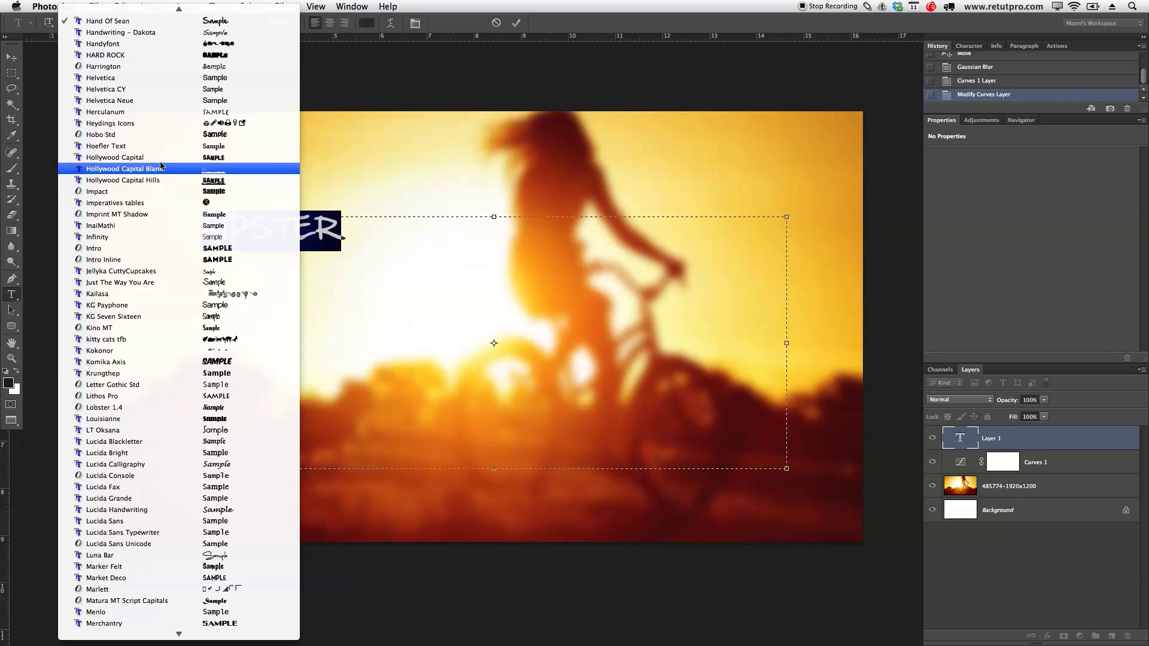
pyautogui.scroll(3, 168, 90)
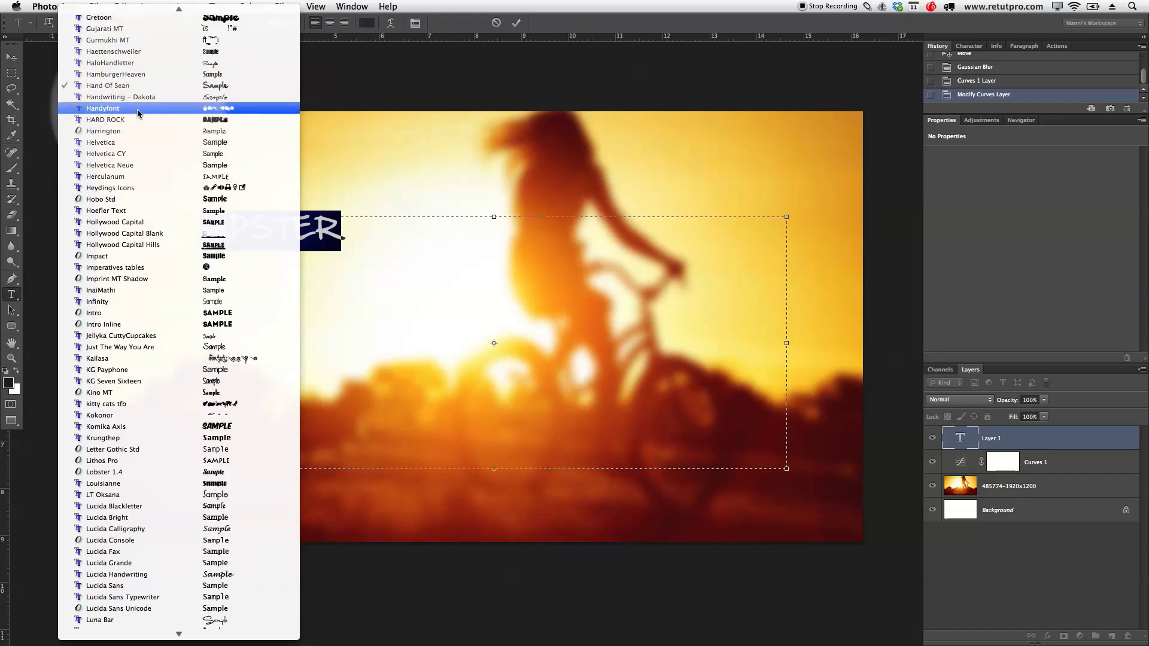
pyautogui.click(148, 323)
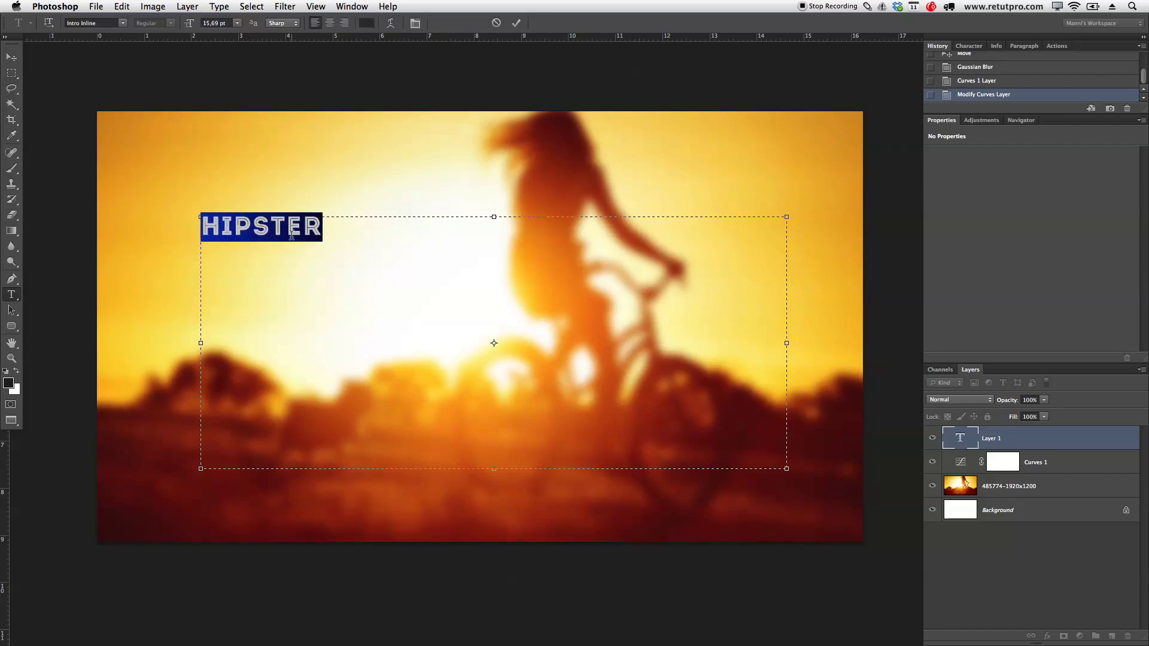
pyautogui.moveTo(191, 25); pyautogui.dragTo(207, 24)
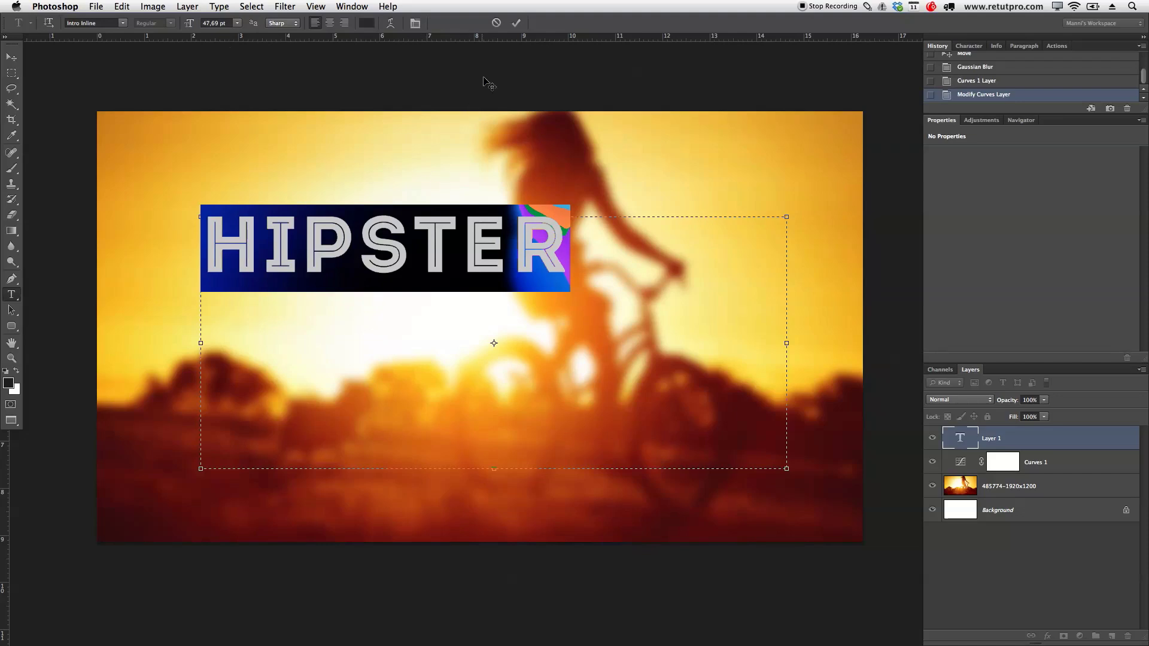
pyautogui.click(516, 23)
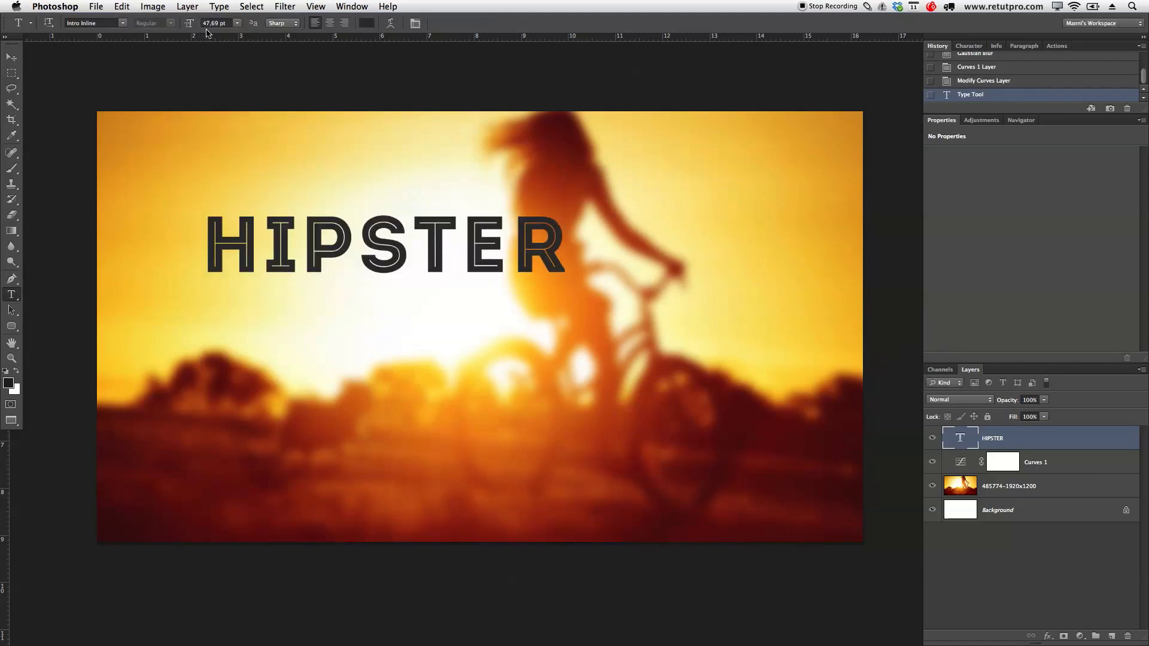
pyautogui.click(11, 57)
pyautogui.moveTo(455, 265); pyautogui.dragTo(525, 328)
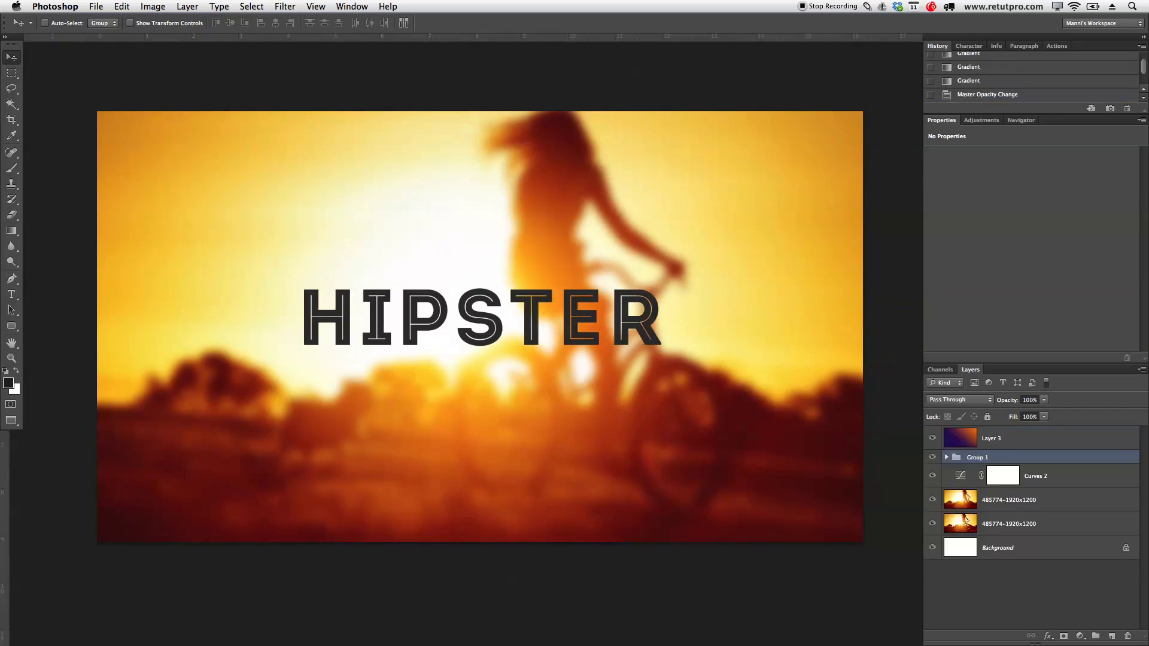
# Add a new layer above the HIPSTER text and name it Line
pyautogui.press('z')
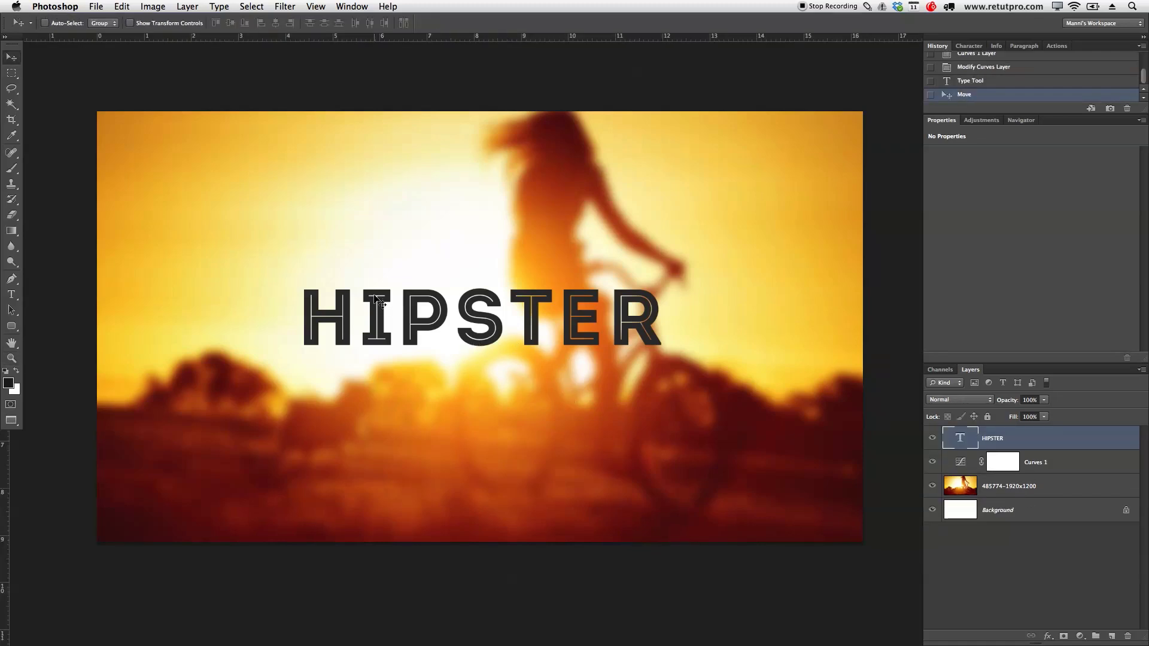
pyautogui.moveTo(1006, 462); pyautogui.dragTo(996, 450)
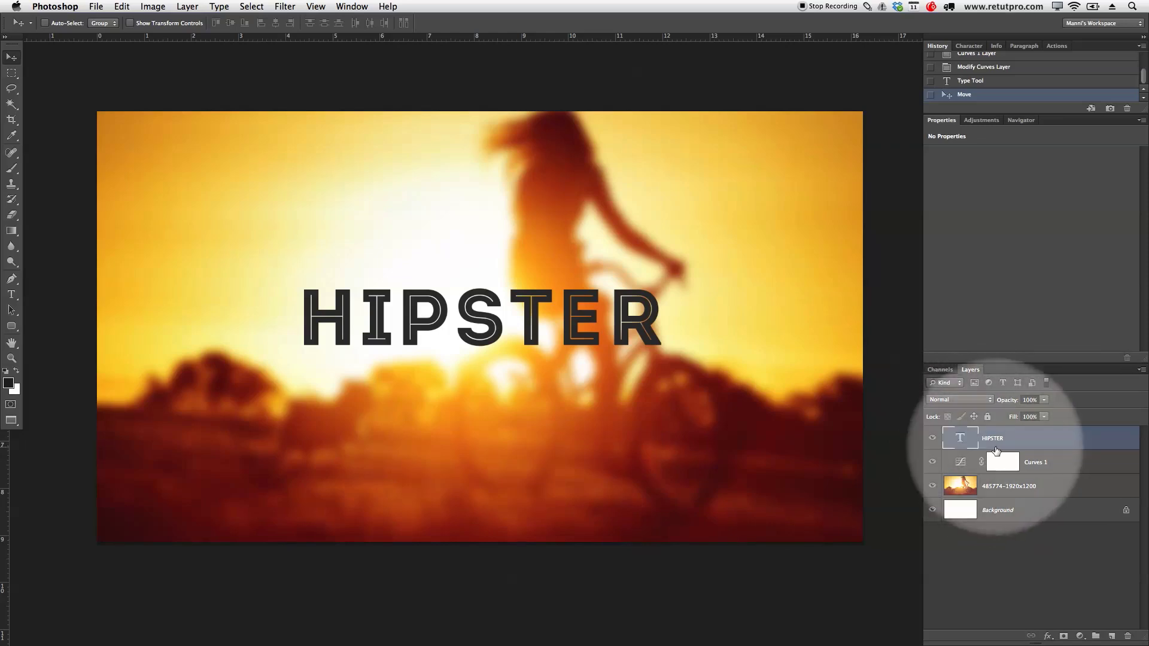
pyautogui.click(1112, 637)
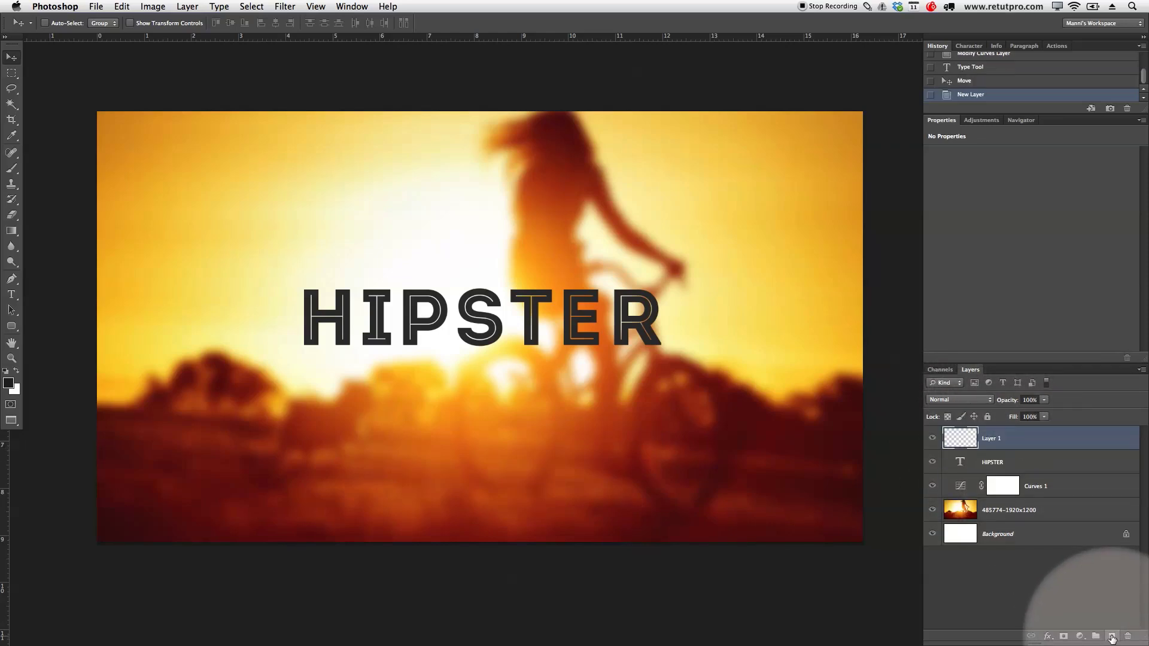
pyautogui.doubleClick(992, 438)
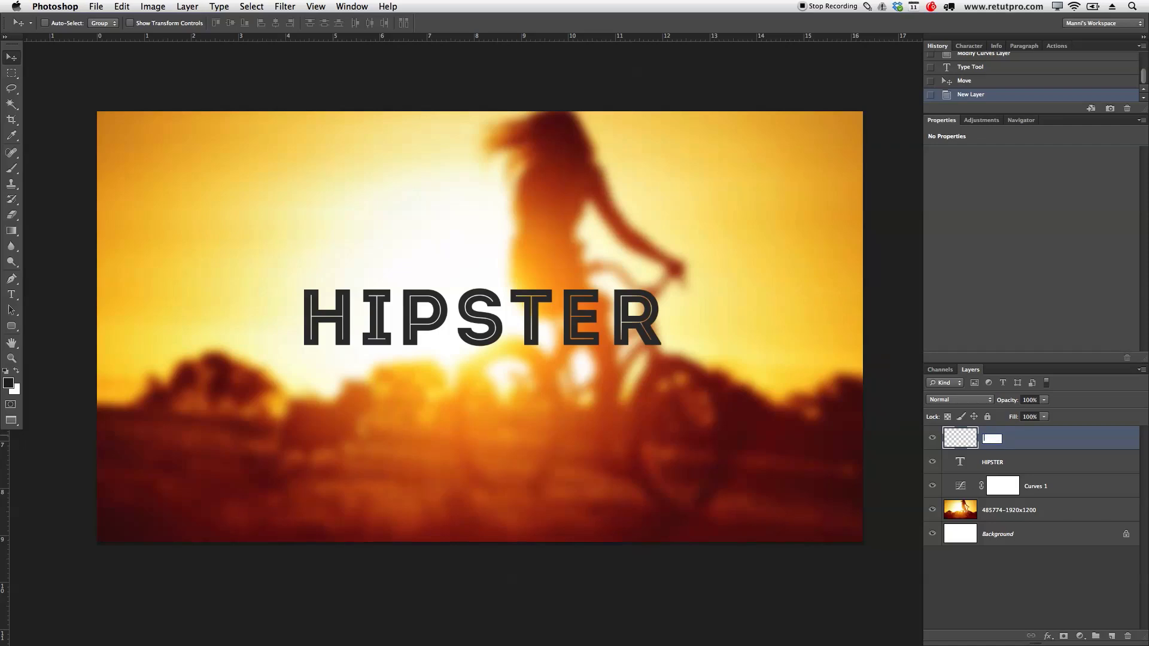
pyautogui.press('Return')
pyautogui.click(989, 440)
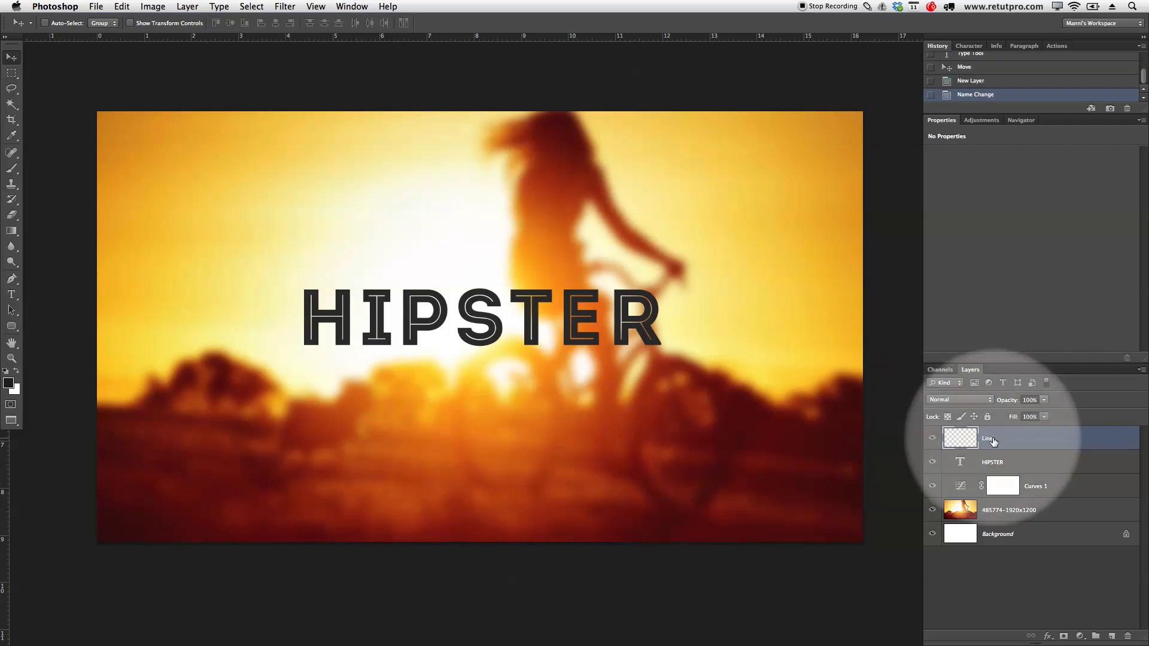
# Marquee a thin horizontal strip just above HIPSTER, slightly wider than the word, and fill it with dark grey #323232 sampled from the text
pyautogui.click(14, 74)
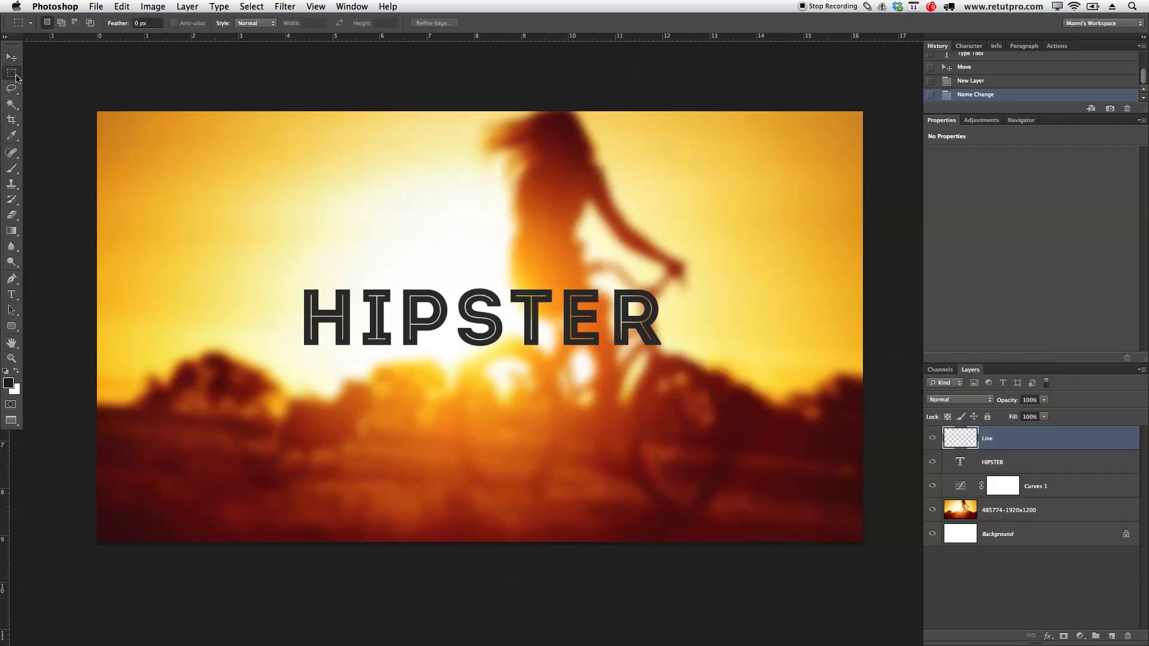
pyautogui.moveTo(297, 275); pyautogui.dragTo(669, 275)
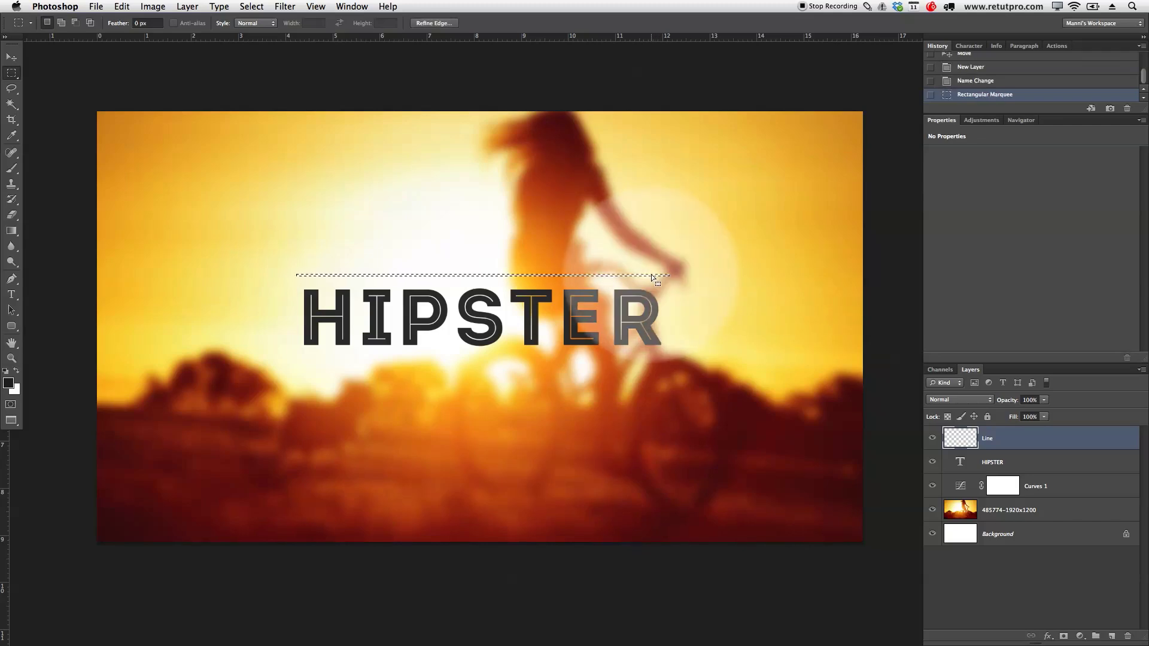
pyautogui.rightClick(651, 274)
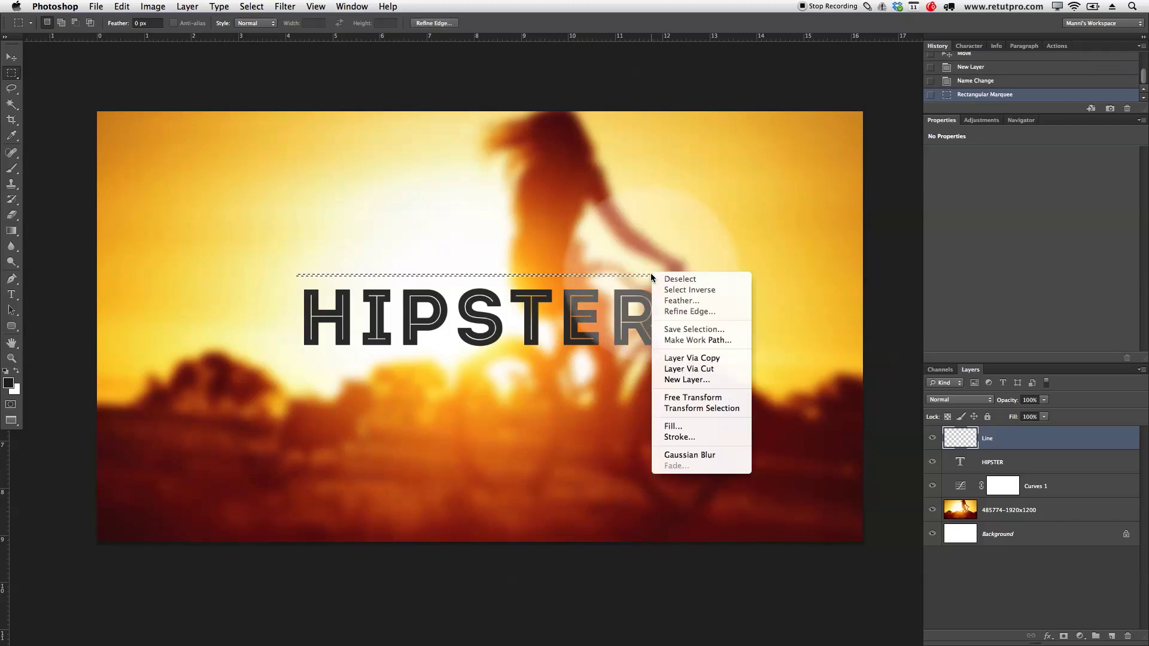
pyautogui.click(701, 427)
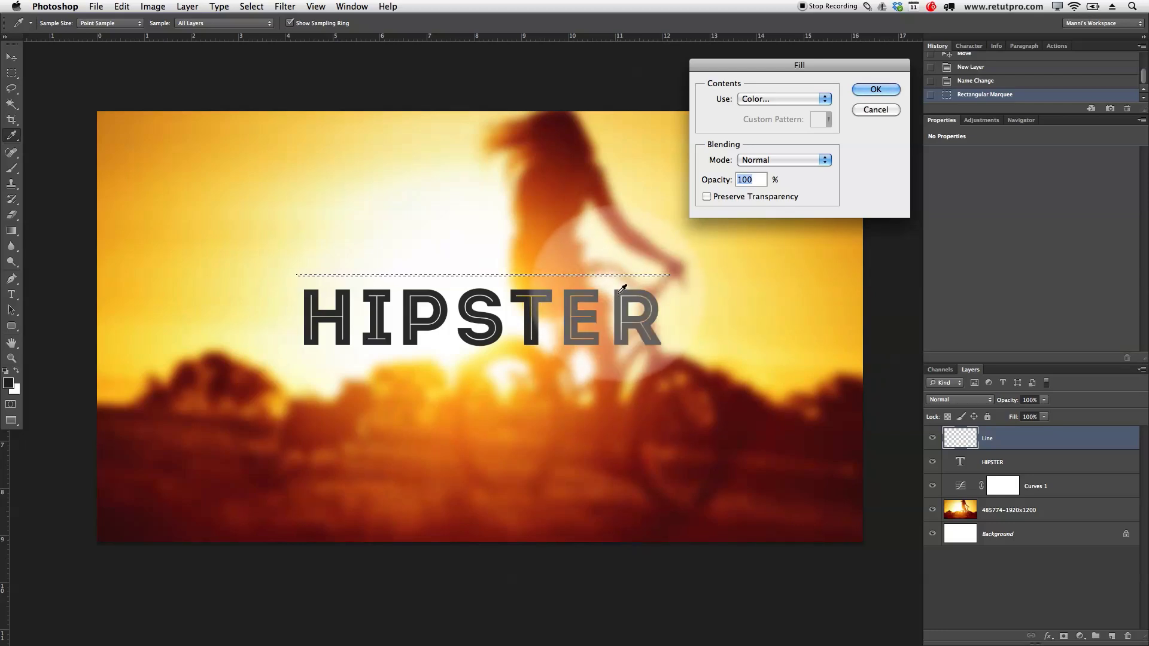
pyautogui.click(757, 99)
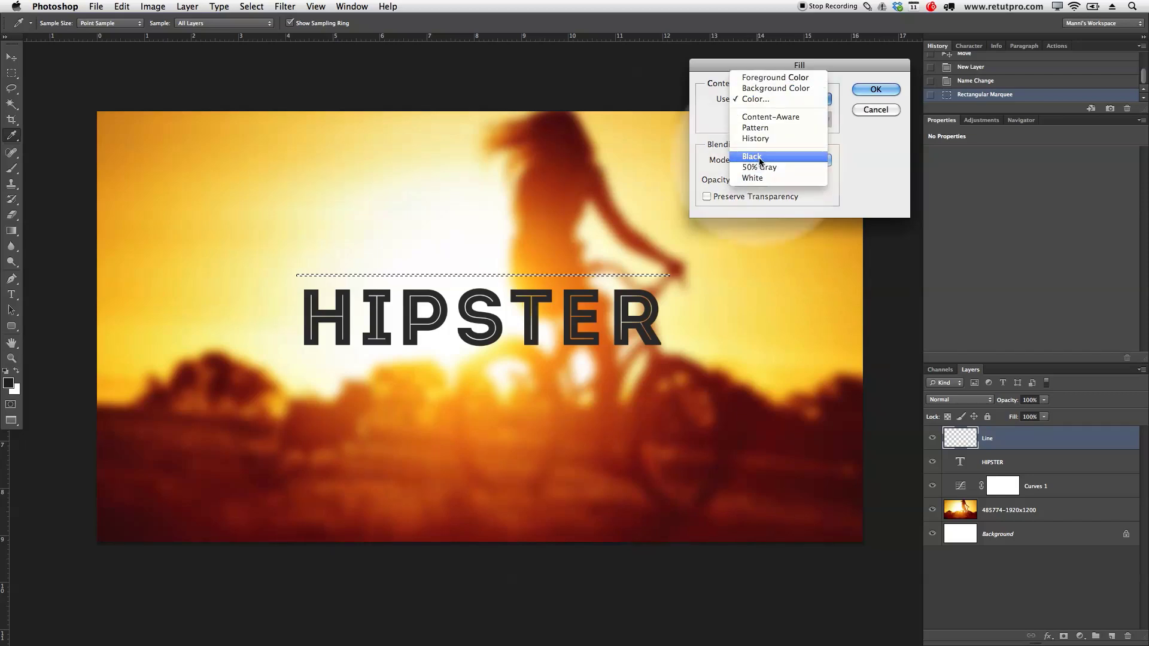
pyautogui.click(764, 99)
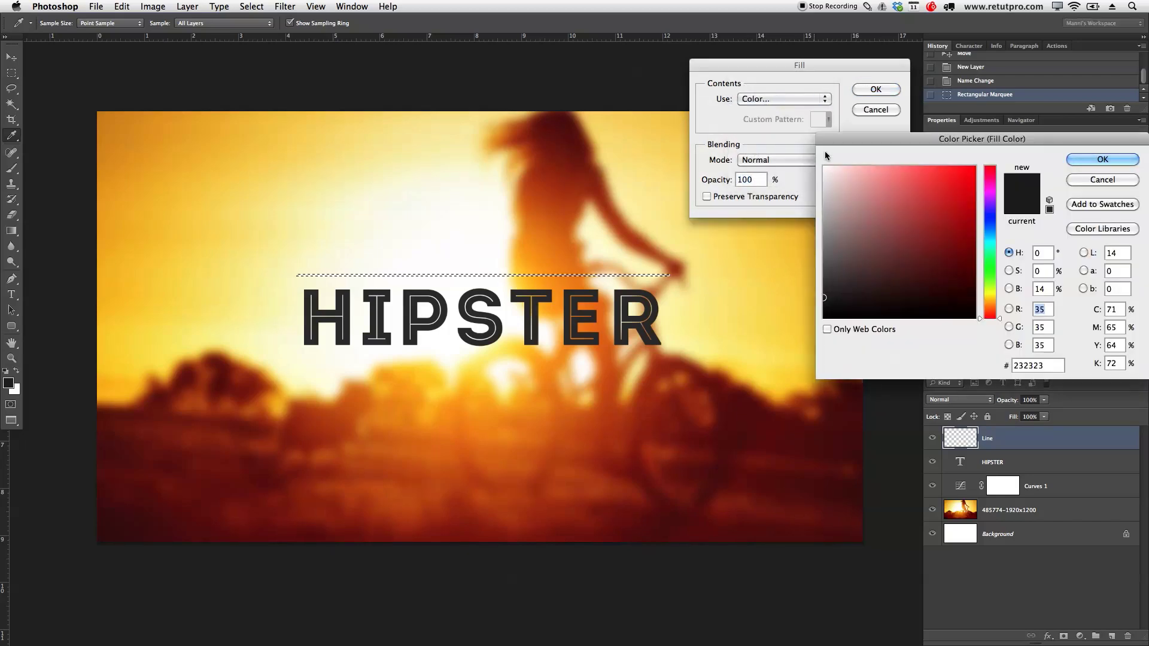
pyautogui.click(570, 306)
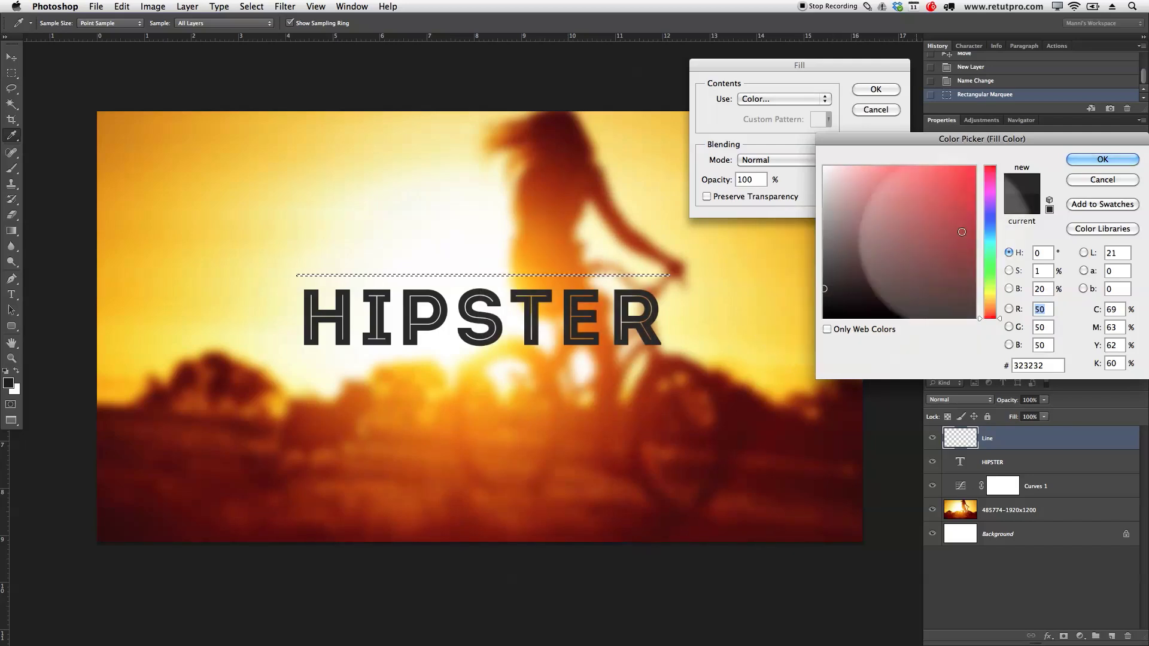
pyautogui.press('Return')
pyautogui.click(874, 90)
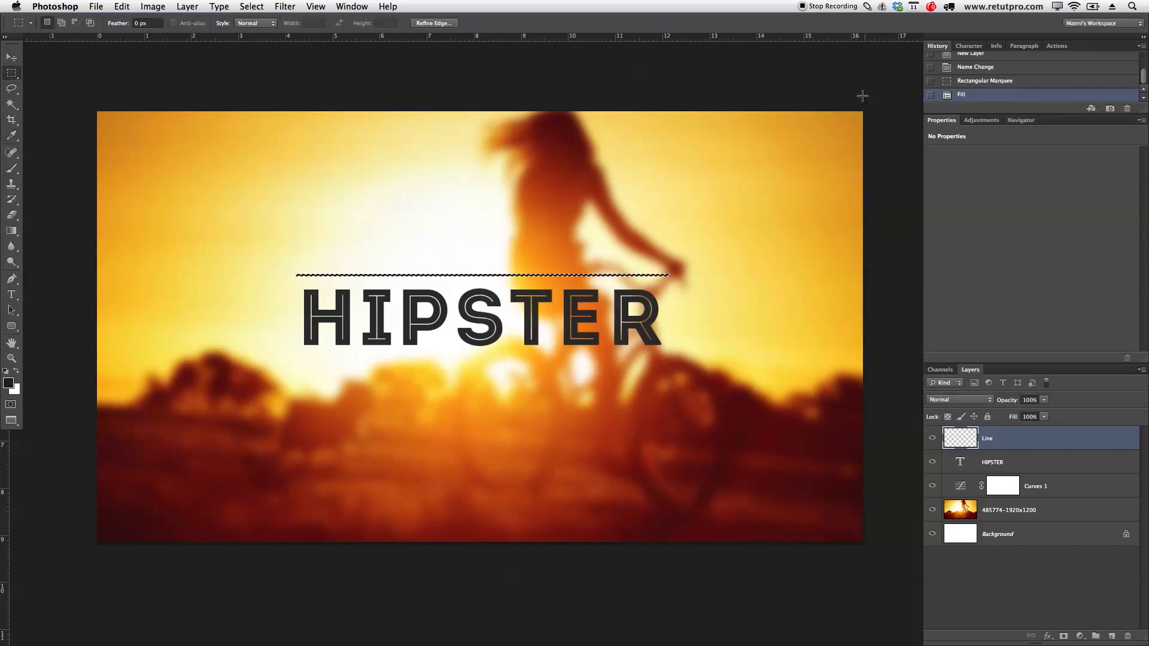
pyautogui.click(452, 216)
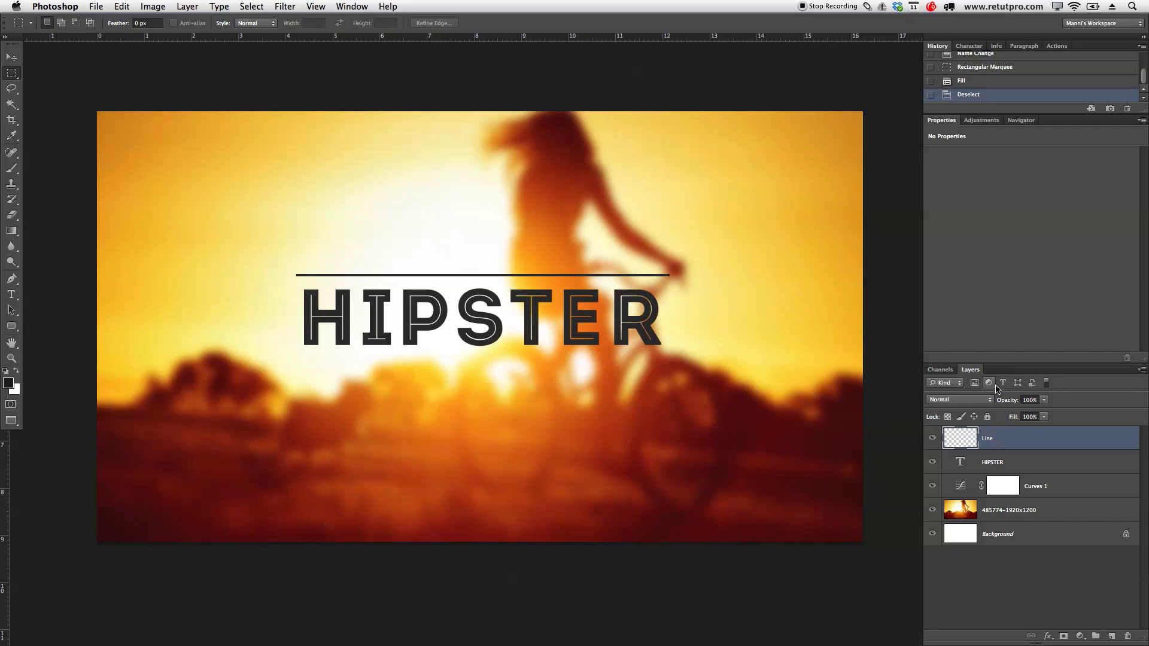
# Nudge the line down closer to the HIPSTER text and slightly to the left
pyautogui.press('v')
pyautogui.press('Down')
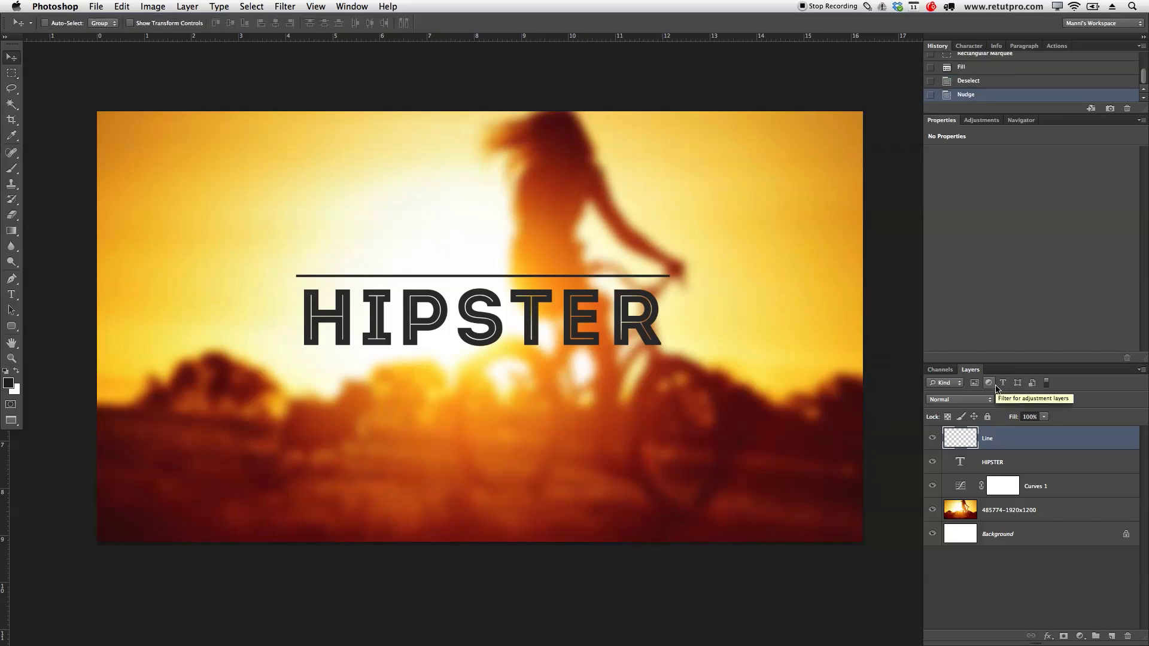
pyautogui.press('Down')
pyautogui.press('Down')
pyautogui.press('Down')
pyautogui.press('Down')
pyautogui.press('Down')
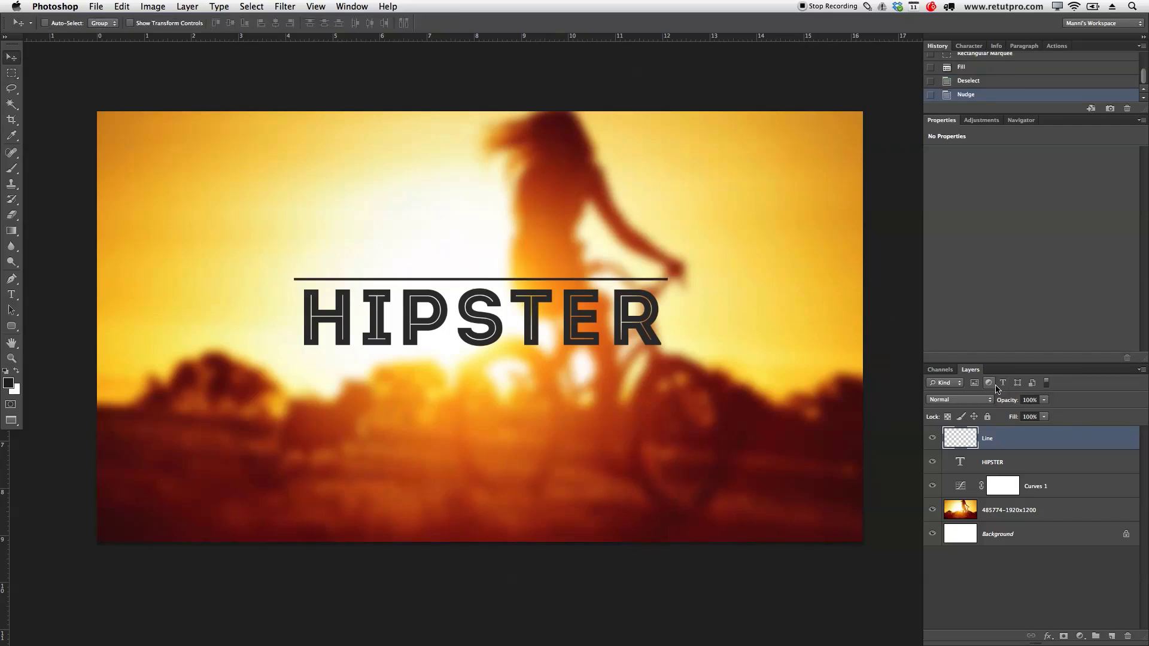
pyautogui.press('Up')
pyautogui.press('Up')
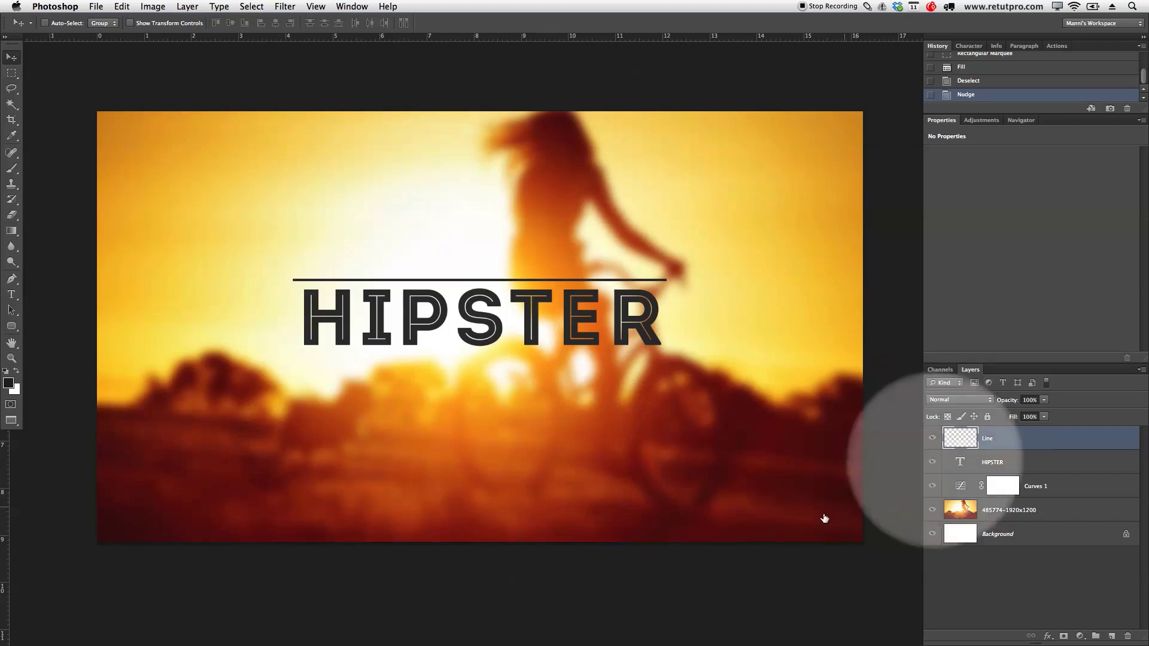
# Reduce the HIPSTER text to 41.69 pt and move it so that it is centred beneath the line
pyautogui.click(12, 295)
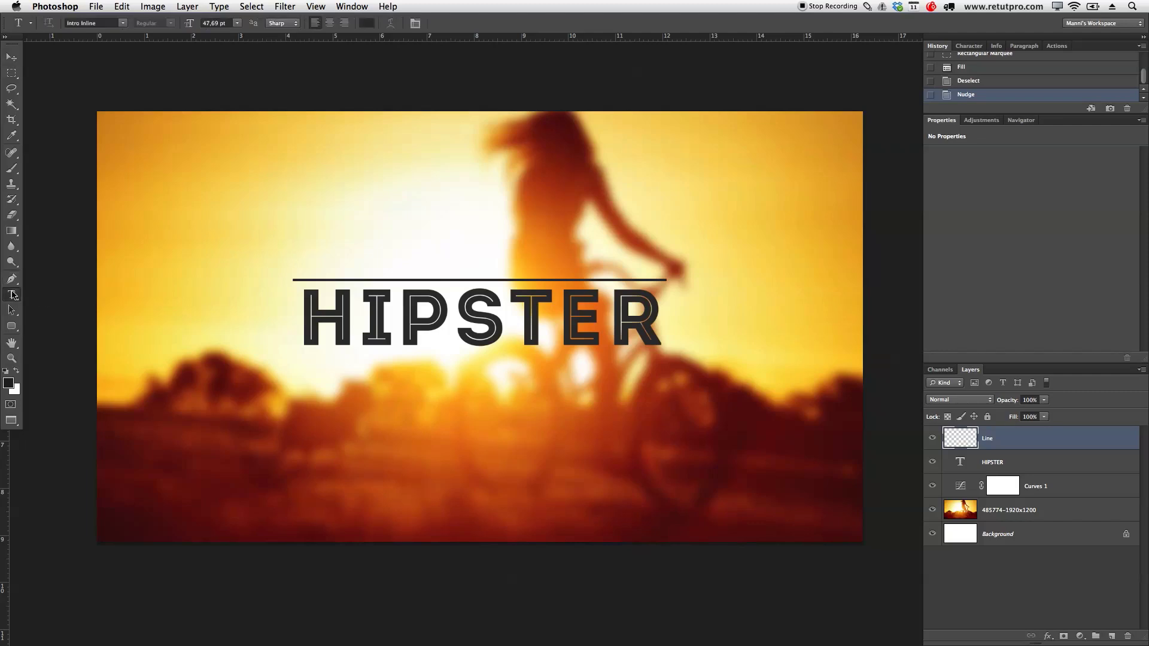
pyautogui.click(458, 313)
pyautogui.moveTo(740, 321); pyautogui.dragTo(242, 307)
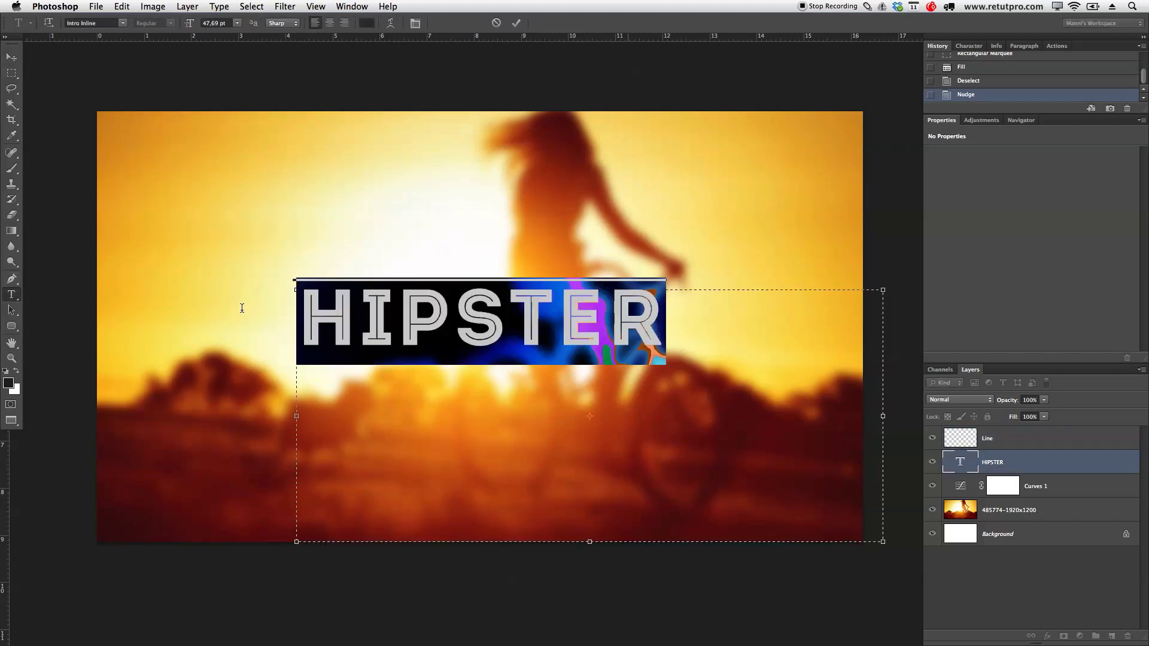
pyautogui.moveTo(190, 26); pyautogui.dragTo(195, 26)
pyautogui.click(515, 22)
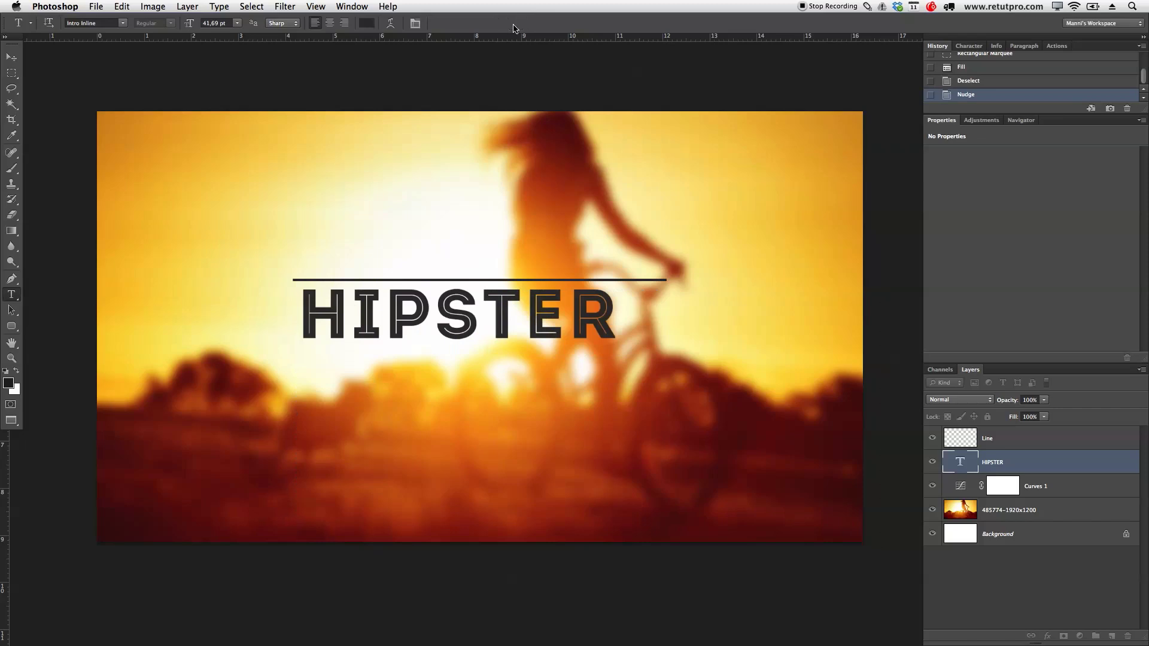
pyautogui.press('v')
pyautogui.moveTo(432, 329); pyautogui.dragTo(450, 327)
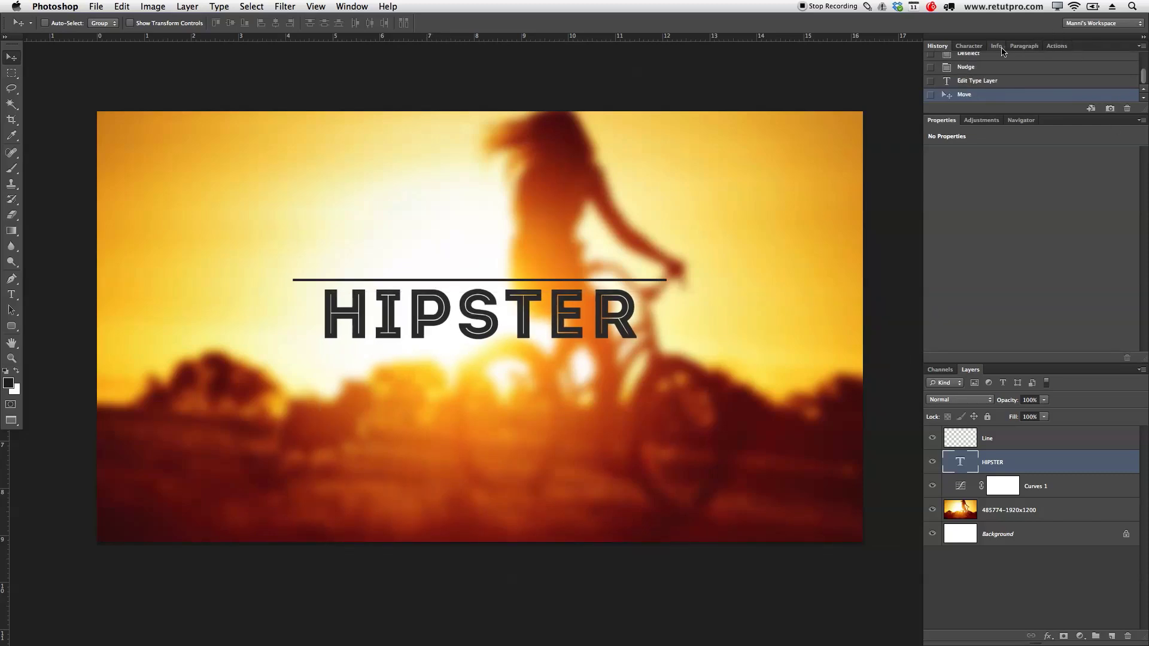
# Run the Guild Lines action from the Pro Actions I set to add guides through the centre of the canvas
pyautogui.click(1057, 45)
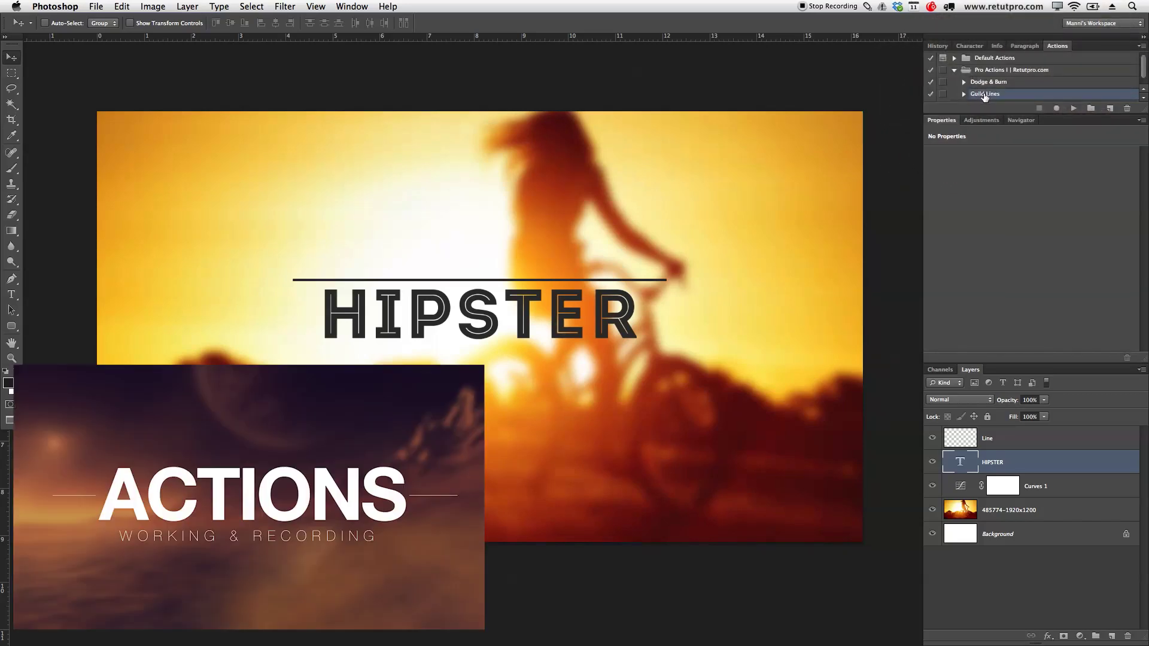
pyautogui.click(984, 95)
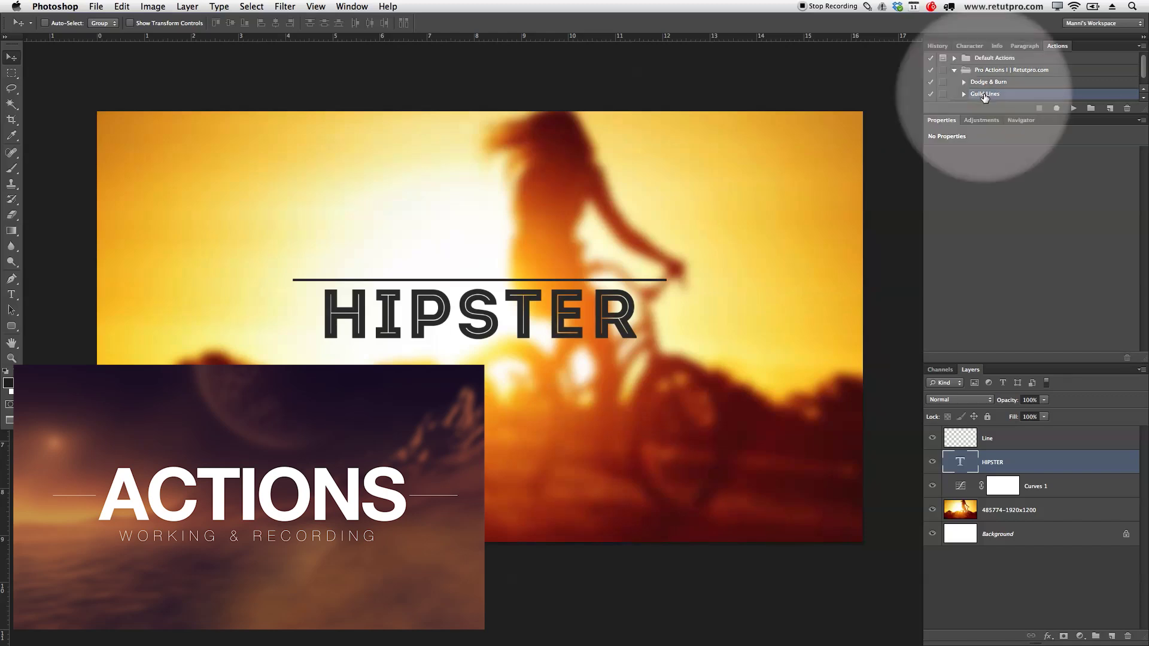
pyautogui.click(1074, 109)
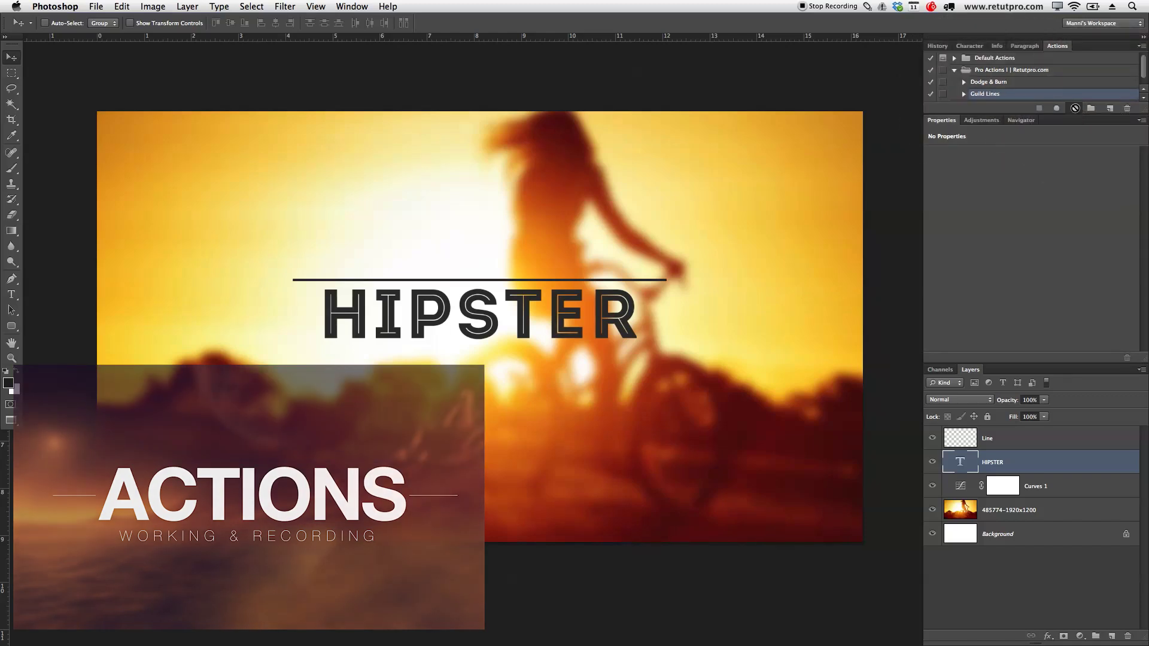
pyautogui.click(446, 78)
pyautogui.click(512, 315)
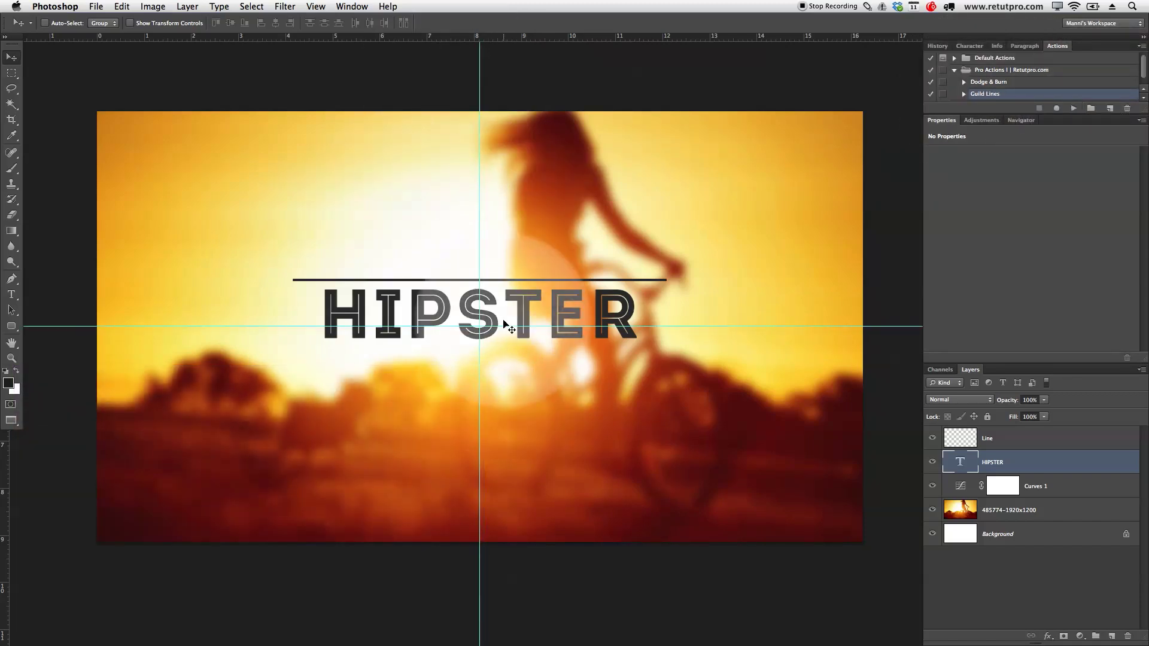
# Move the line and the HIPSTER text together to centre them on the guides, and clear the guides
pyautogui.keyDown('shift'); pyautogui.click(1011, 448); pyautogui.keyUp('shift')
pyautogui.moveTo(723, 371); pyautogui.dragTo(720, 380)
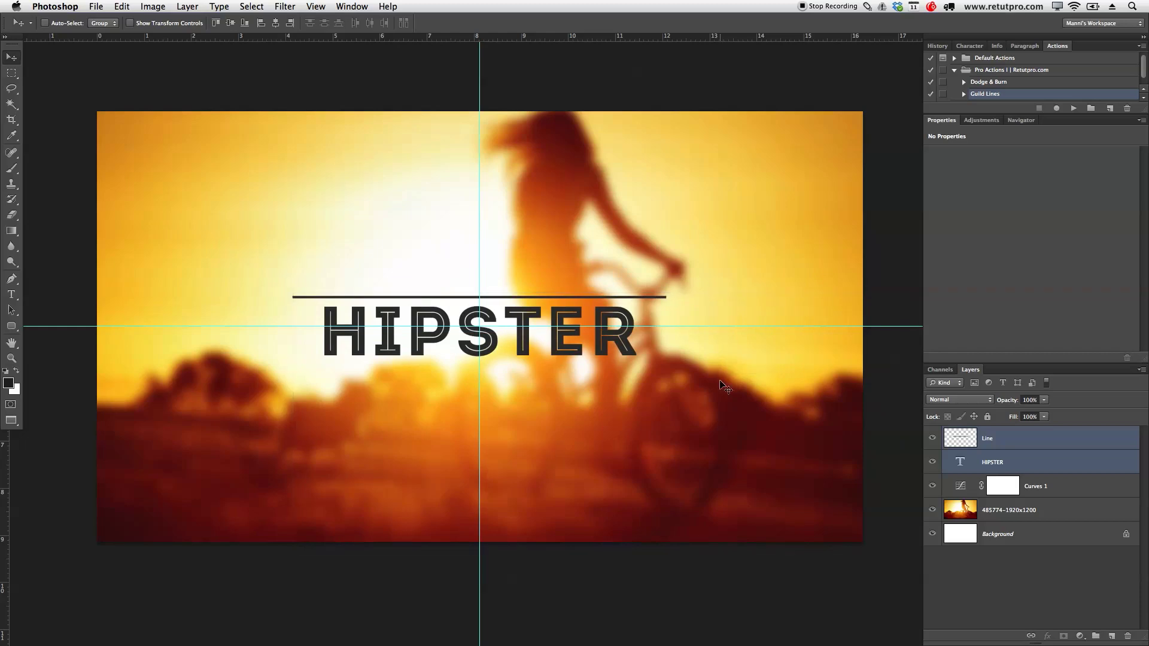
pyautogui.press('Up')
pyautogui.press('Up')
pyautogui.press('Up')
pyautogui.press('Up')
pyautogui.press('Right')
pyautogui.press('Right')
pyautogui.press('Right')
pyautogui.press('Right')
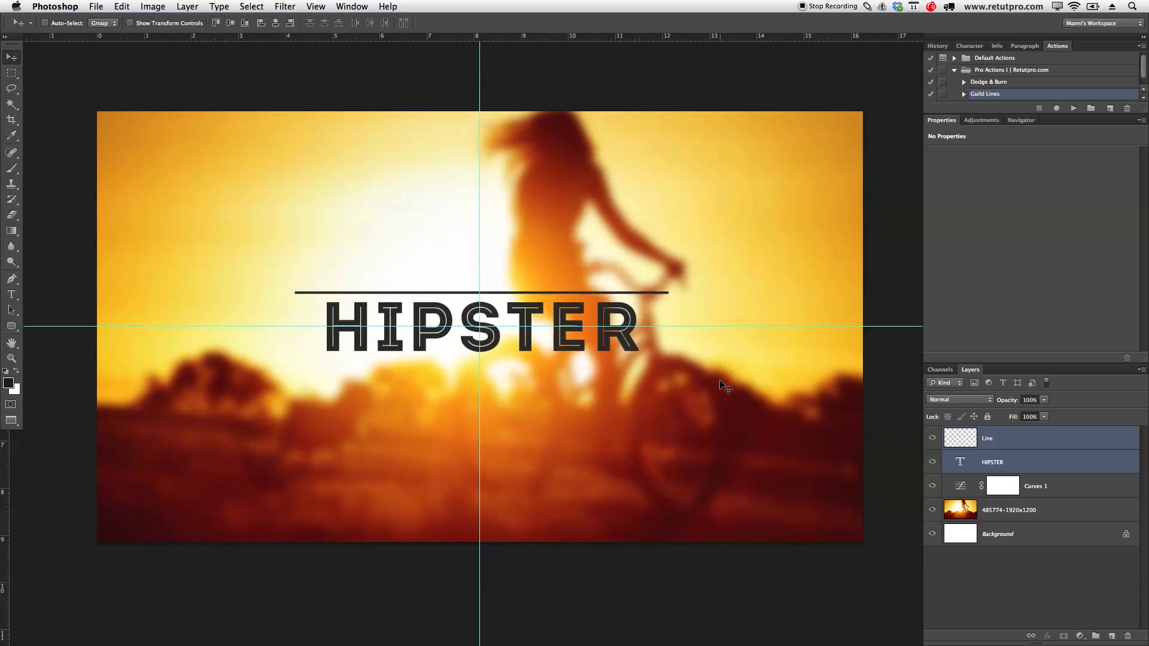
pyautogui.click(325, 5)
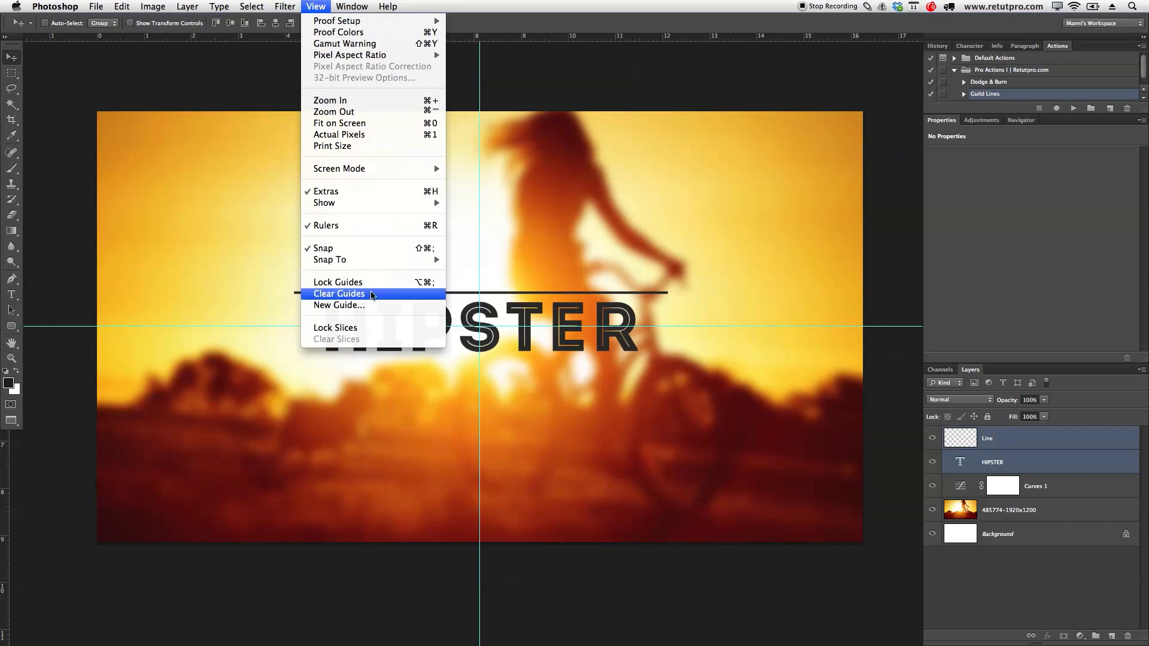
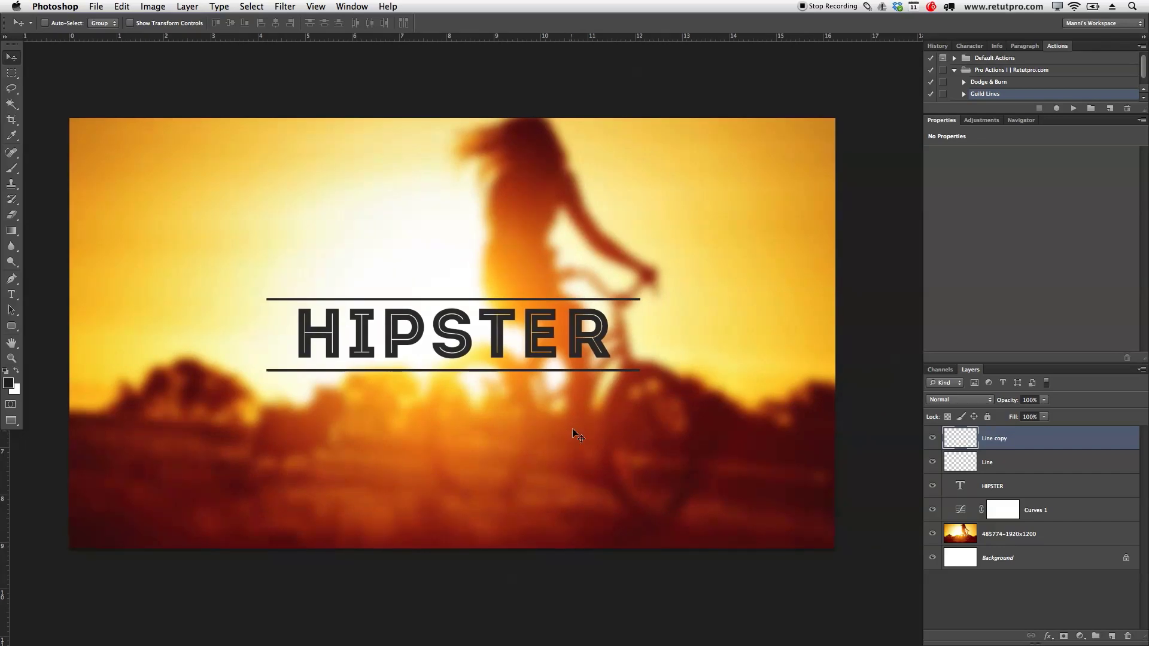
# Draw a small text box above the upper line and enter THE
pyautogui.press('t')
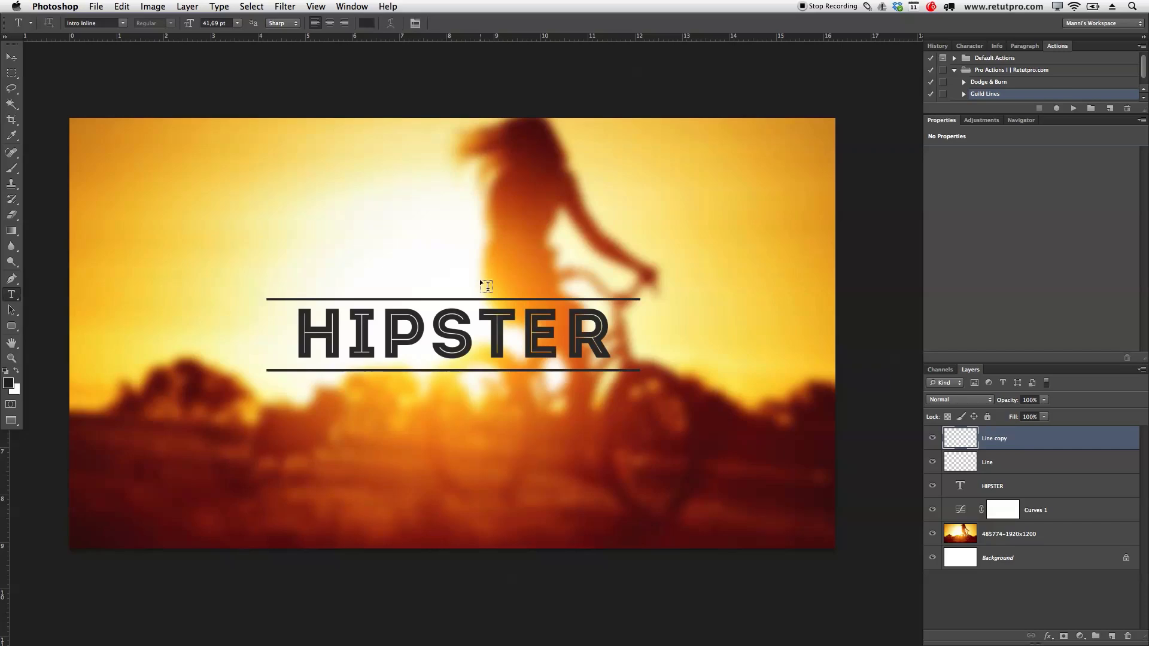
pyautogui.moveTo(375, 250); pyautogui.dragTo(545, 298)
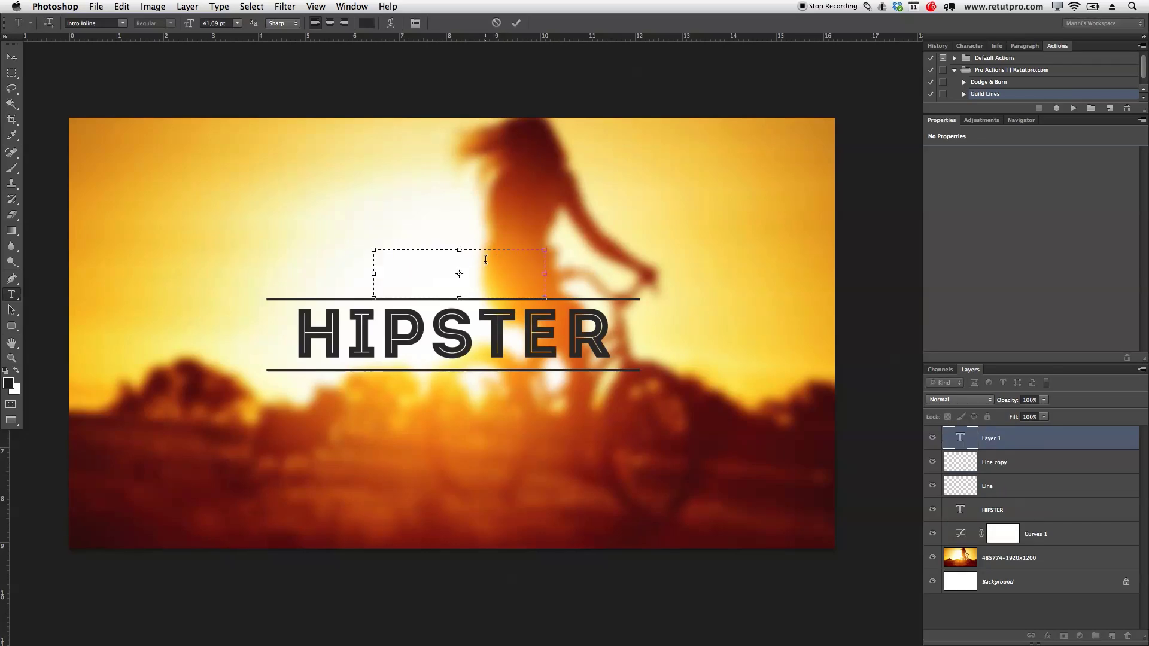
pyautogui.write('THE')
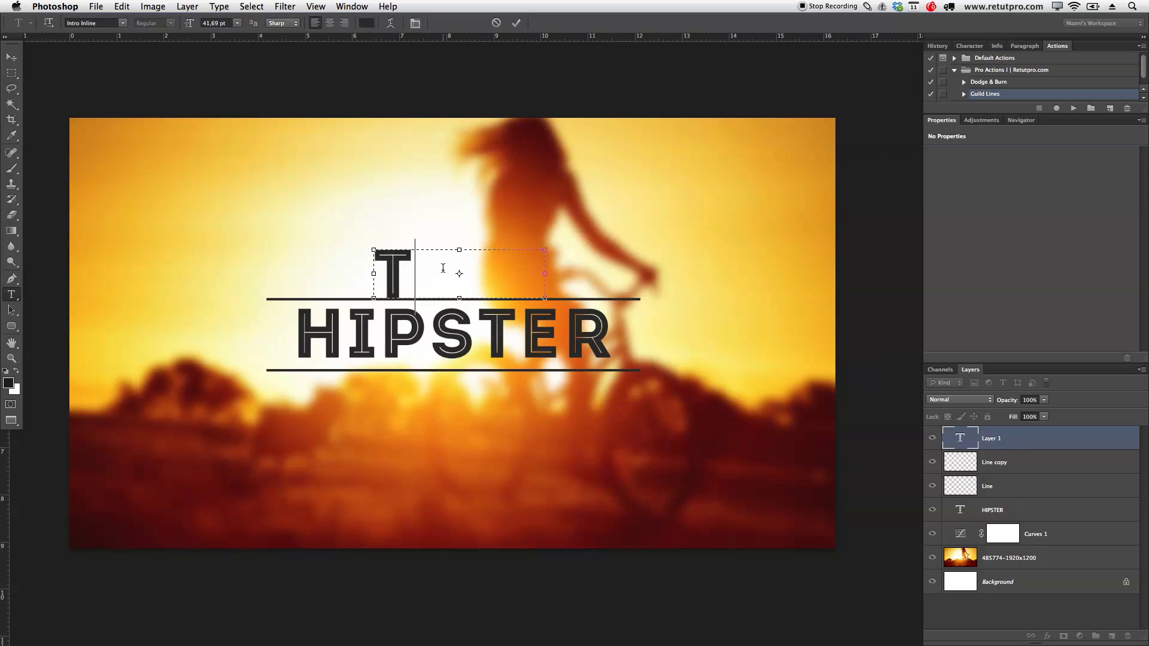
# Change the font of the word THE to Hand Of Sean
pyautogui.doubleClick(444, 273)
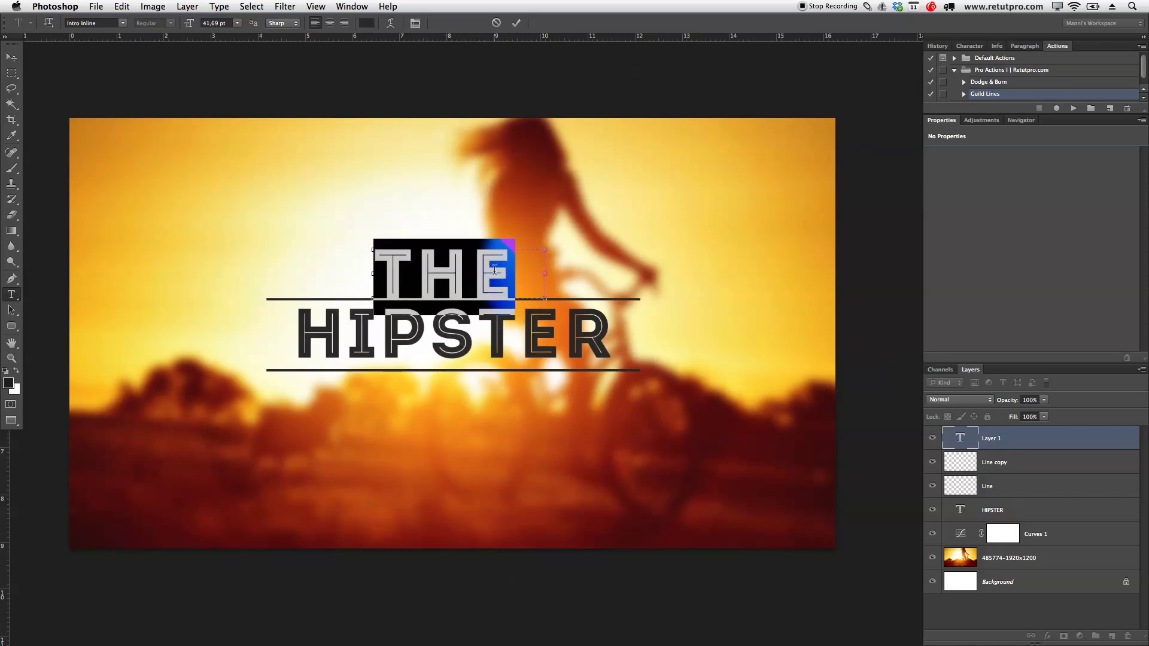
pyautogui.click(123, 24)
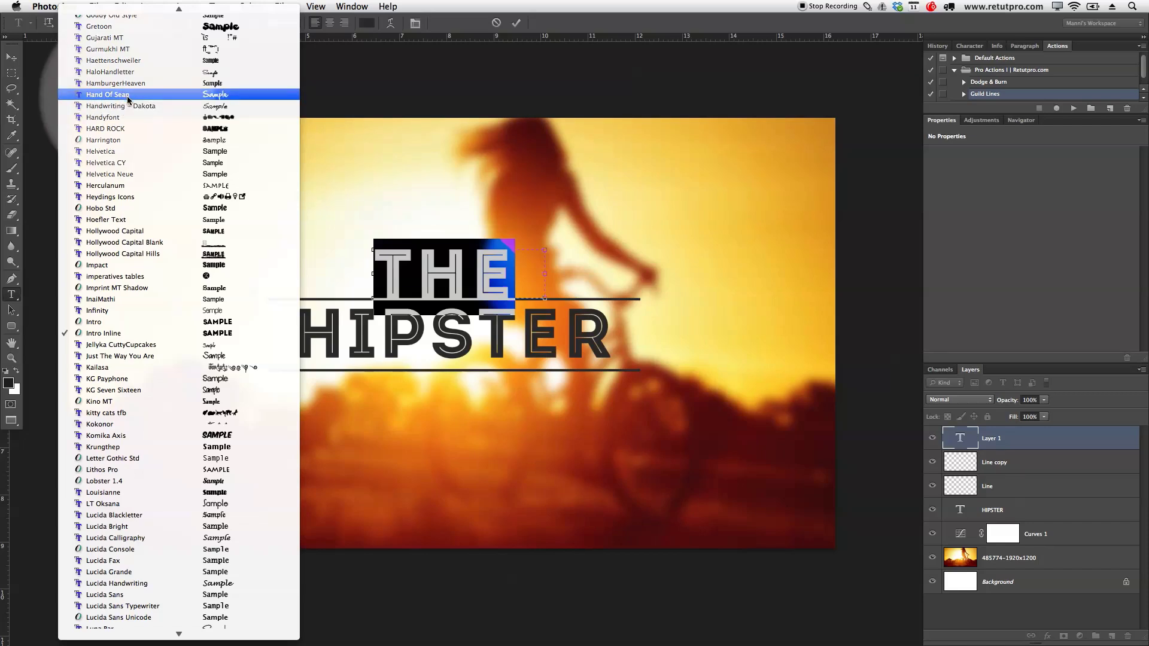
pyautogui.click(126, 95)
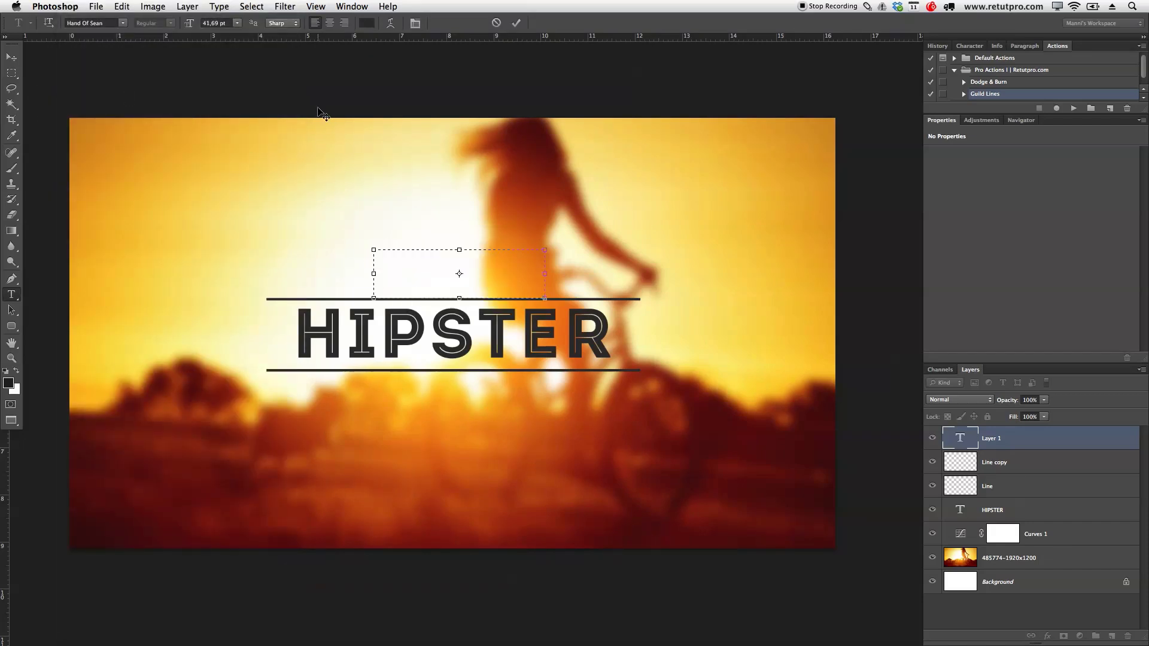
# Set the word The to 13,69 pt, toggle its faux bold style, and move it higher above the middle of HIPSTER
pyautogui.moveTo(189, 25); pyautogui.dragTo(174, 25)
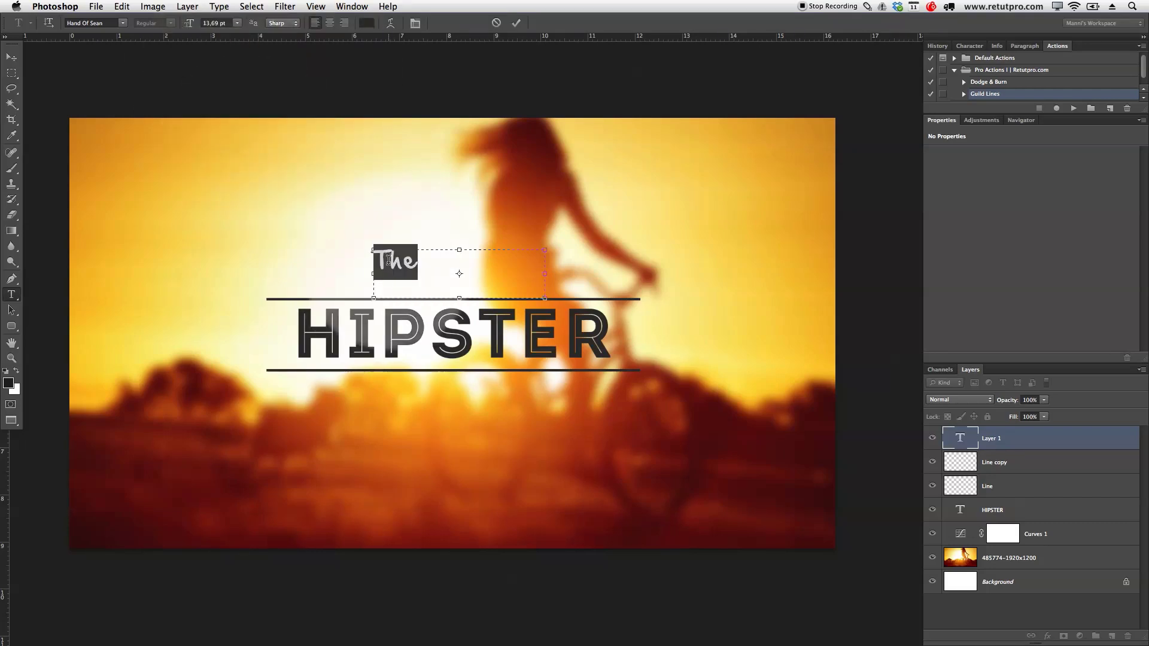
pyautogui.click(972, 46)
pyautogui.click(936, 135)
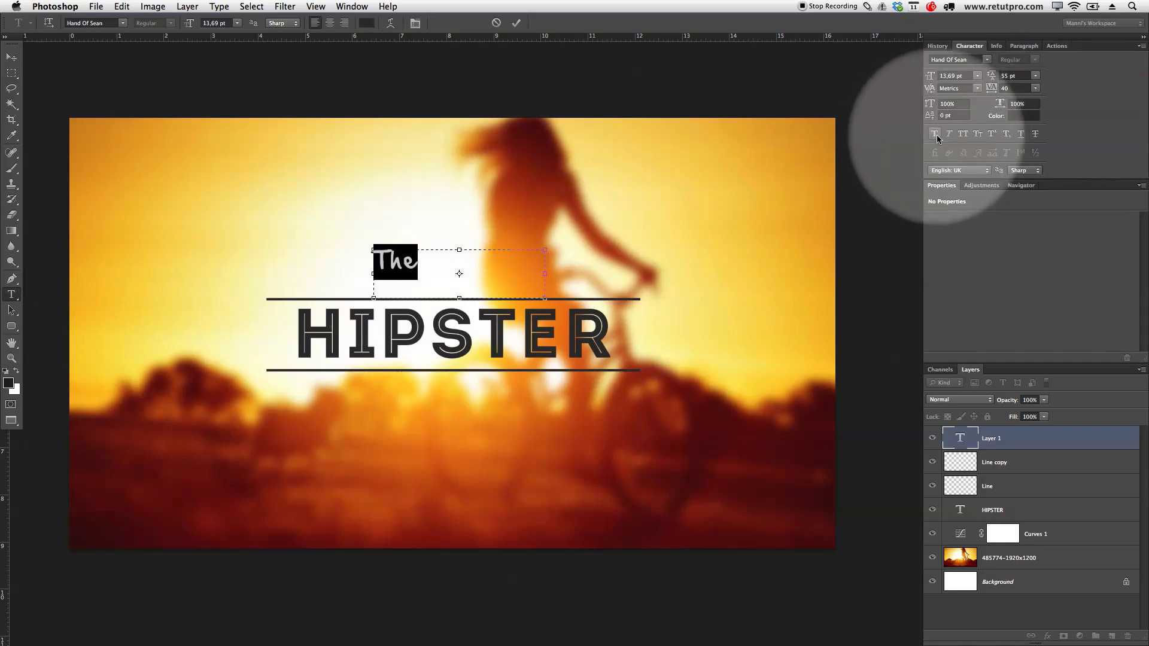
pyautogui.click(442, 276)
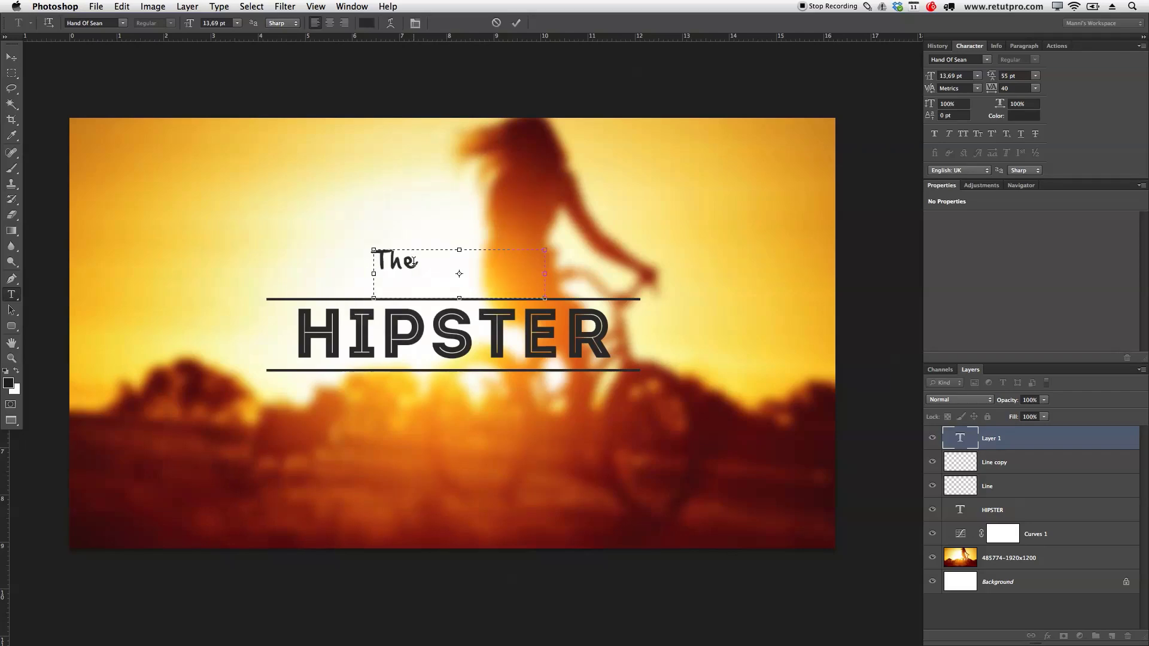
pyautogui.click(516, 22)
pyautogui.press('v')
pyautogui.moveTo(411, 268); pyautogui.dragTo(463, 257)
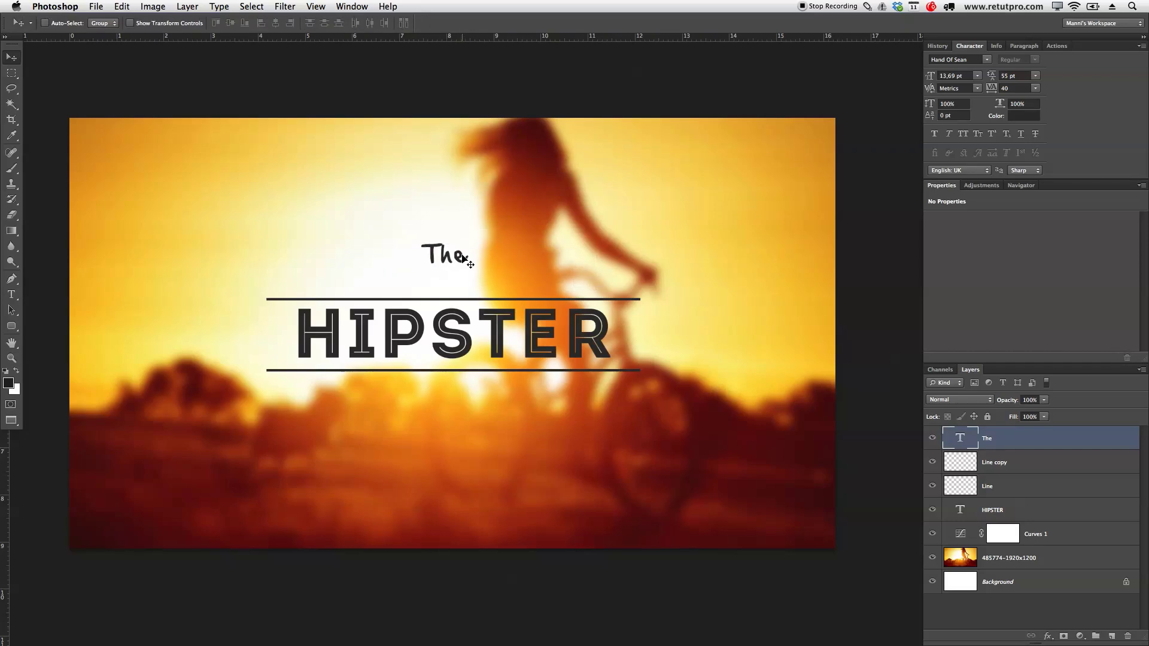
# Duplicate the The text layer, place the copy directly below the original, and change its text to designs
pyautogui.hotkey('ctrl', 'j')
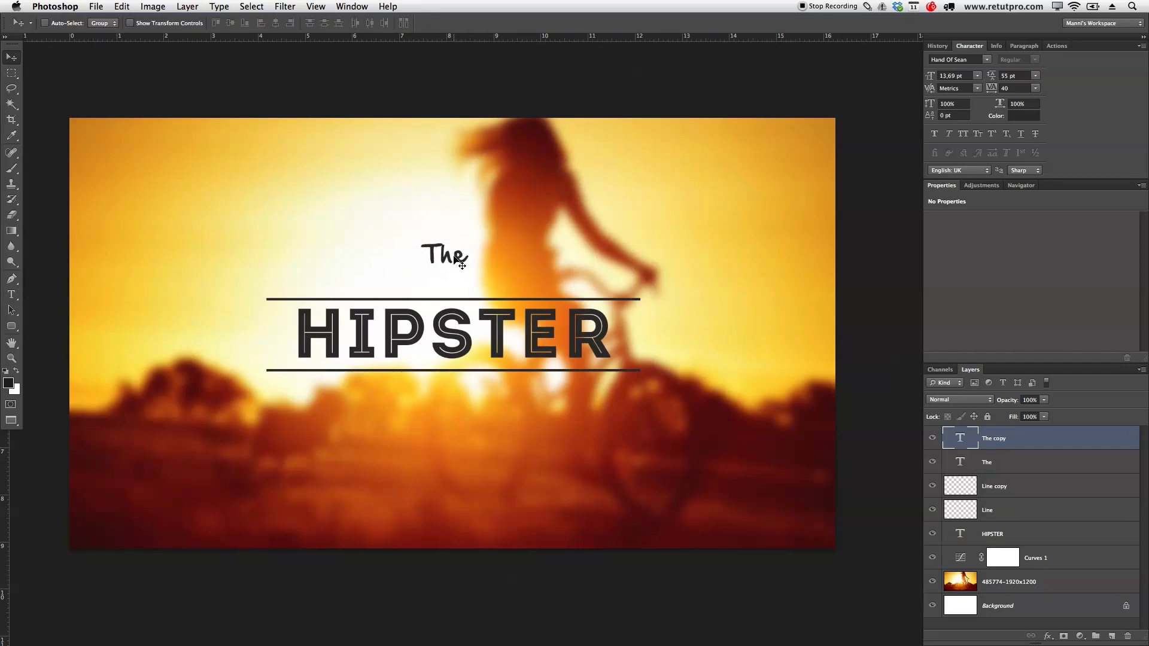
pyautogui.moveTo(457, 259); pyautogui.dragTo(456, 292)
pyautogui.press('t')
pyautogui.click(450, 281)
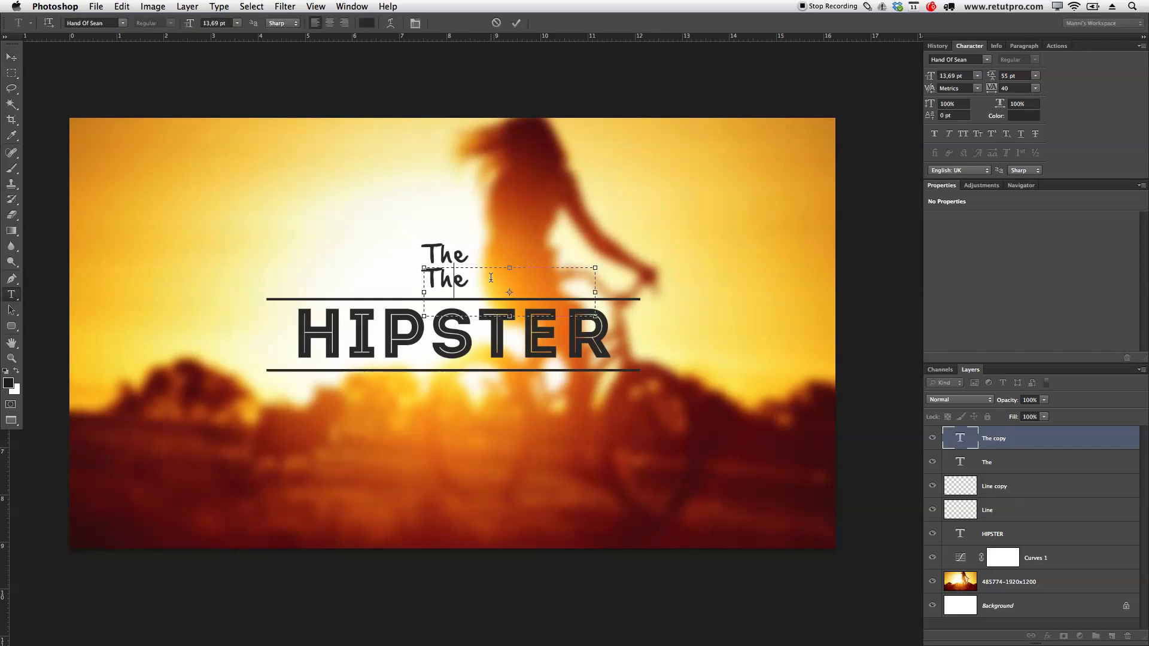
pyautogui.press('super+a')
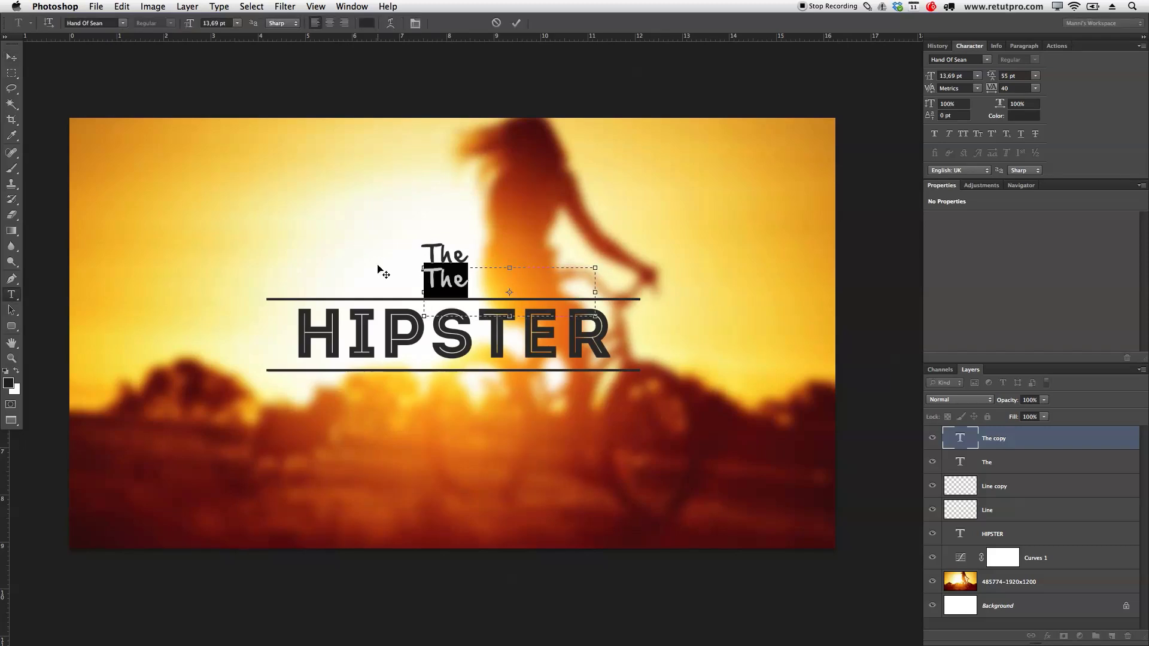
pyautogui.write('designs')
pyautogui.click(516, 23)
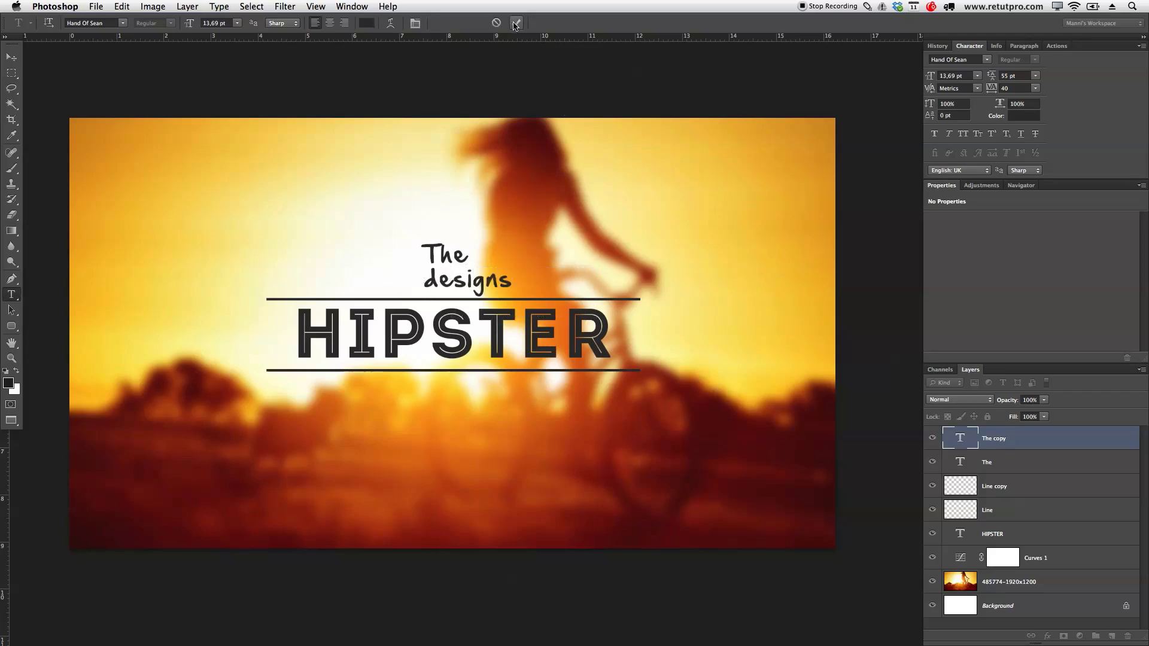
# Centre the word designs just above the upper line so its g overlaps the line, and centre The closely above it
pyautogui.press('v')
pyautogui.moveTo(493, 276); pyautogui.dragTo(483, 275)
pyautogui.press('Down')
pyautogui.press('Down')
pyautogui.press('Down')
pyautogui.press('Down')
pyautogui.press('Down')
pyautogui.press('Right')
pyautogui.press('Right')
pyautogui.press('Right')
pyautogui.press('Right')
pyautogui.press('Right')
pyautogui.press('Right')
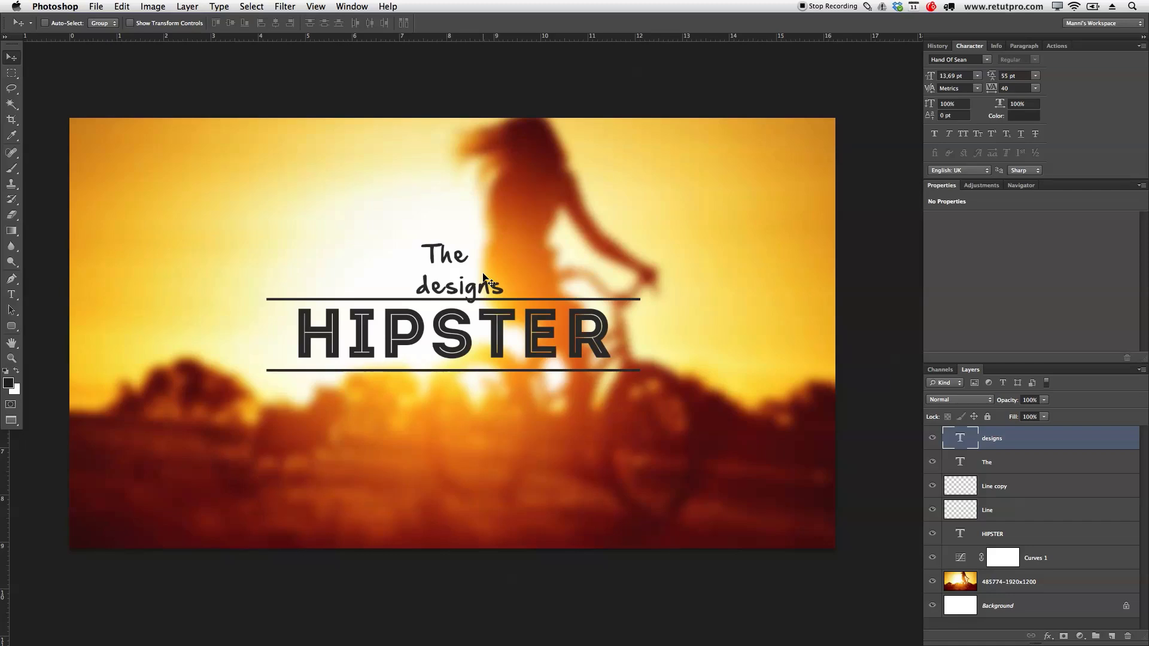
pyautogui.click(1028, 467)
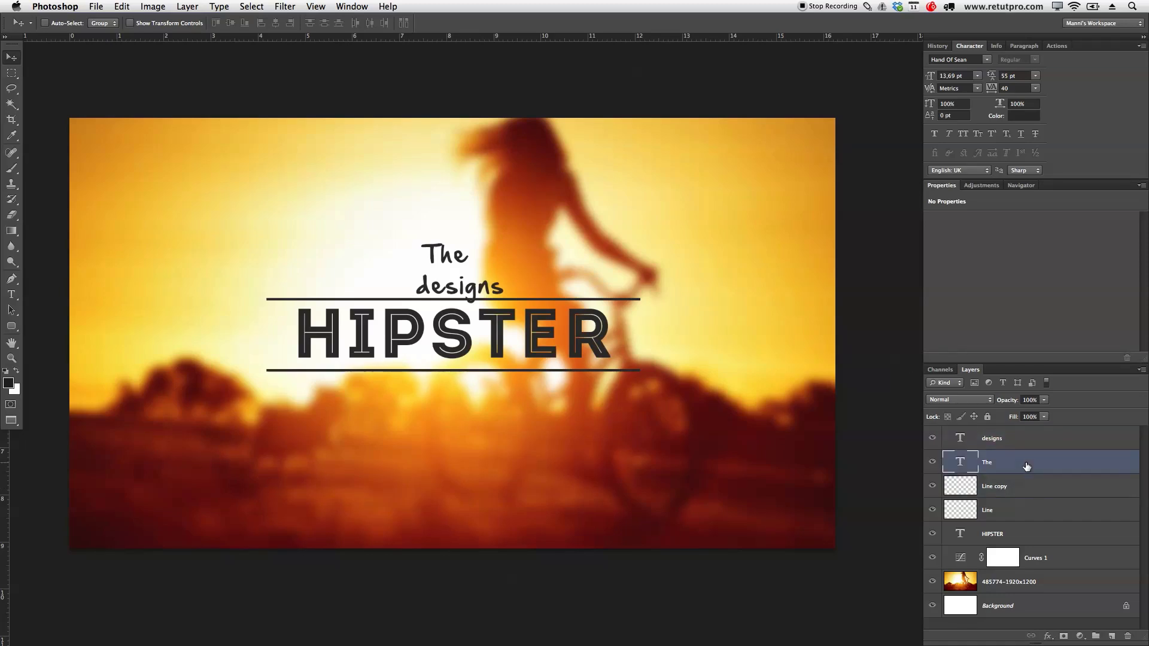
pyautogui.moveTo(451, 265); pyautogui.dragTo(464, 275)
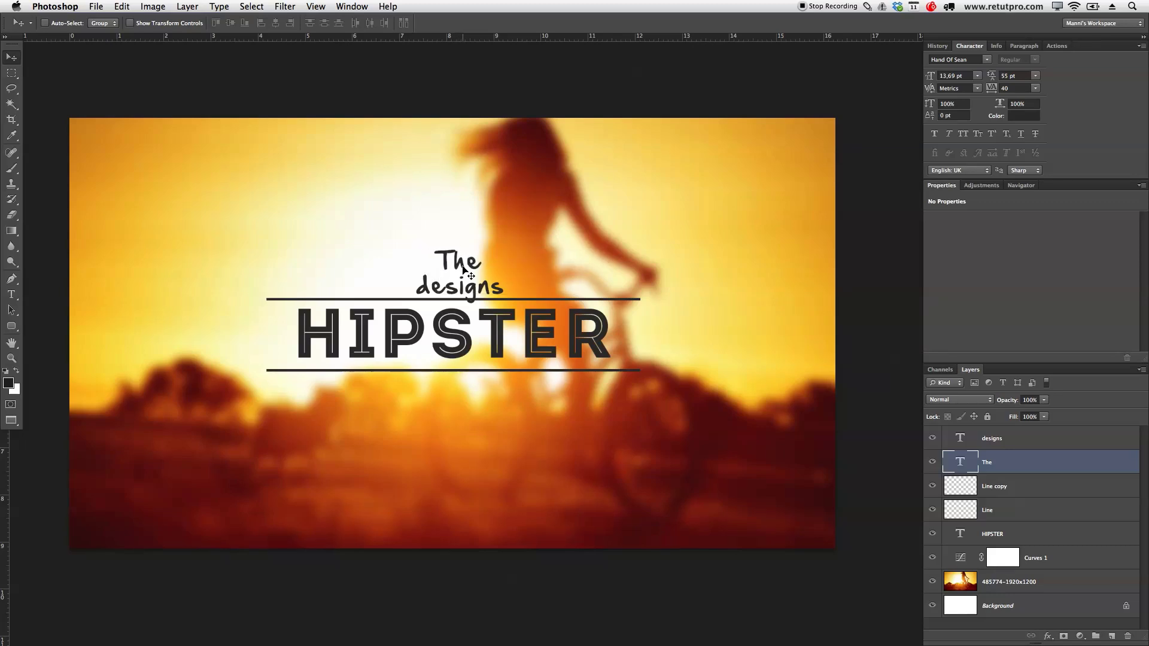
# Duplicate the designs text layer, place the copy below the lower line, widen its text box, and change the text to vector illustration
pyautogui.click(1014, 441)
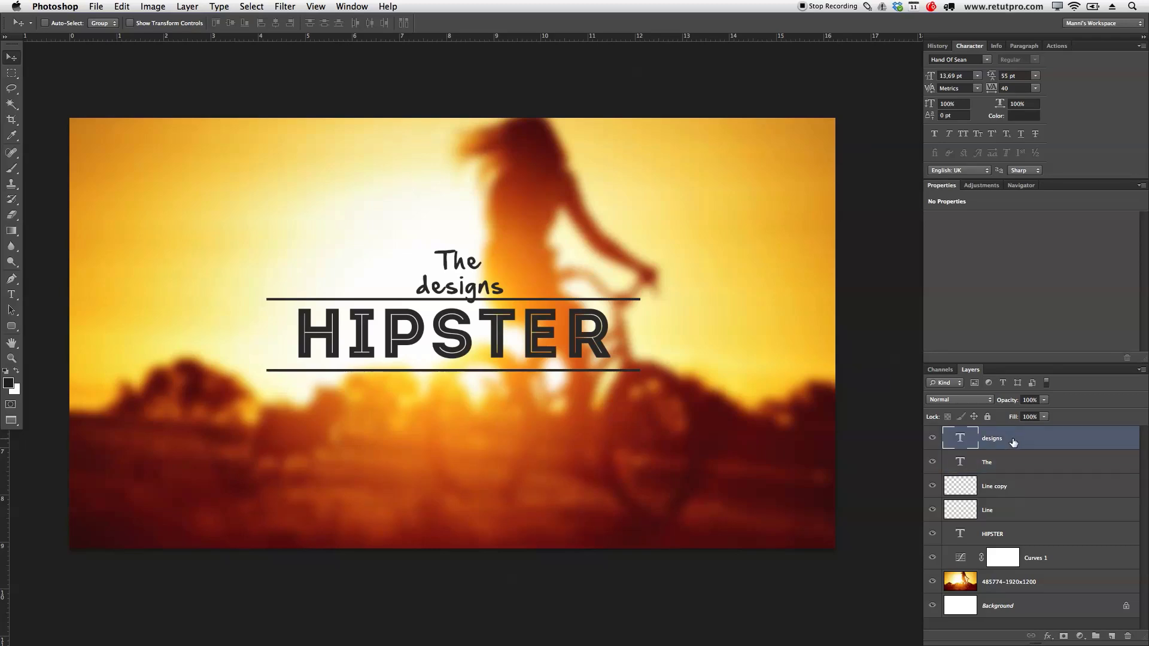
pyautogui.press('super+j')
pyautogui.moveTo(482, 309); pyautogui.dragTo(472, 408)
pyautogui.press('t')
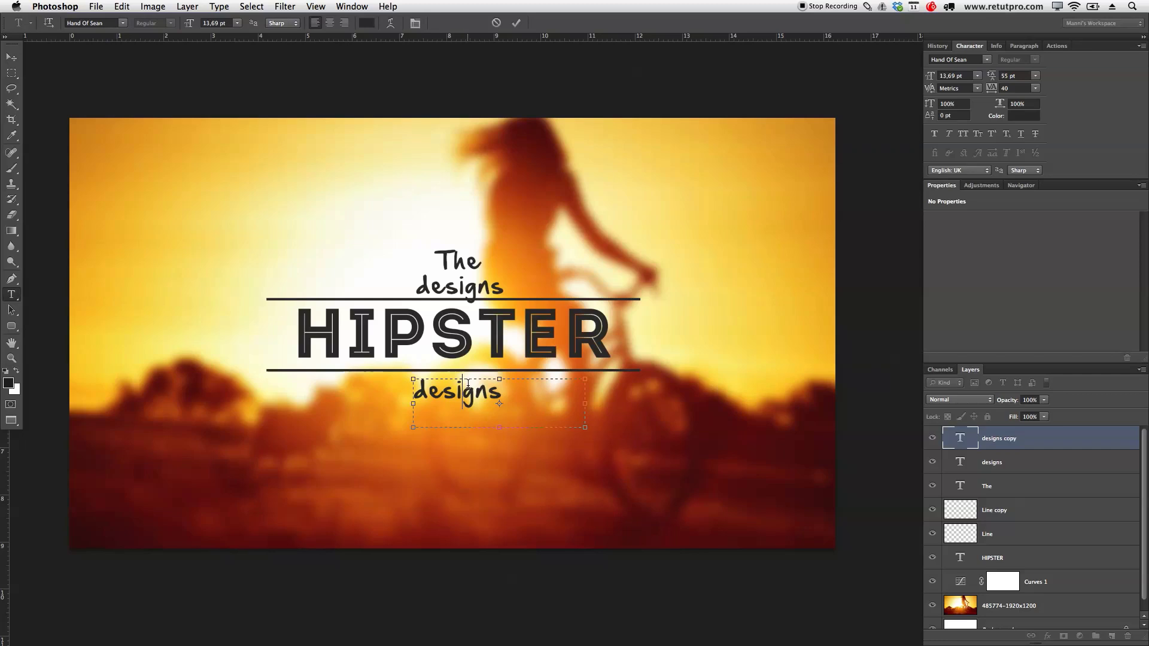
pyautogui.doubleClick(468, 384)
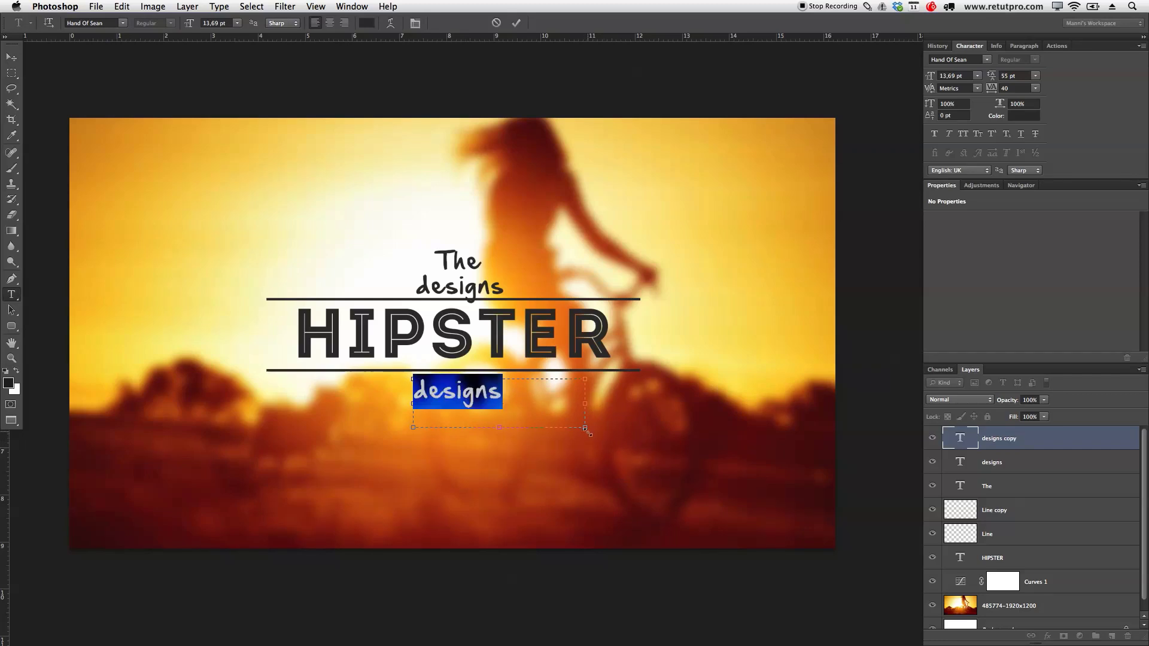
pyautogui.write('vector ')
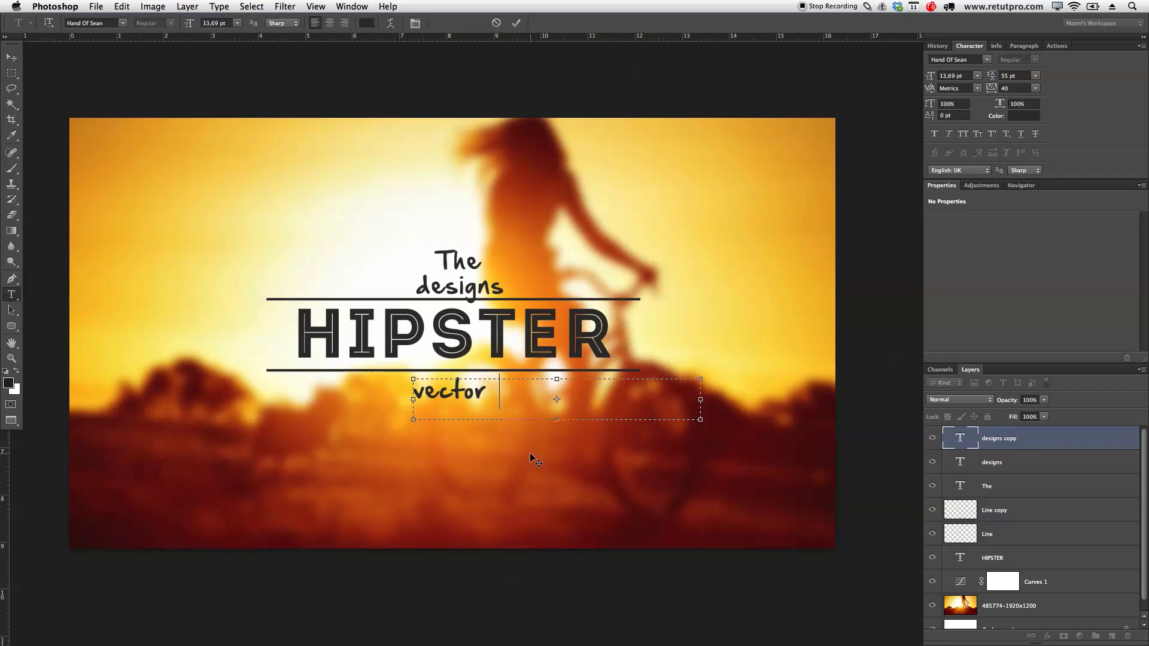
pyautogui.write(' llustr')
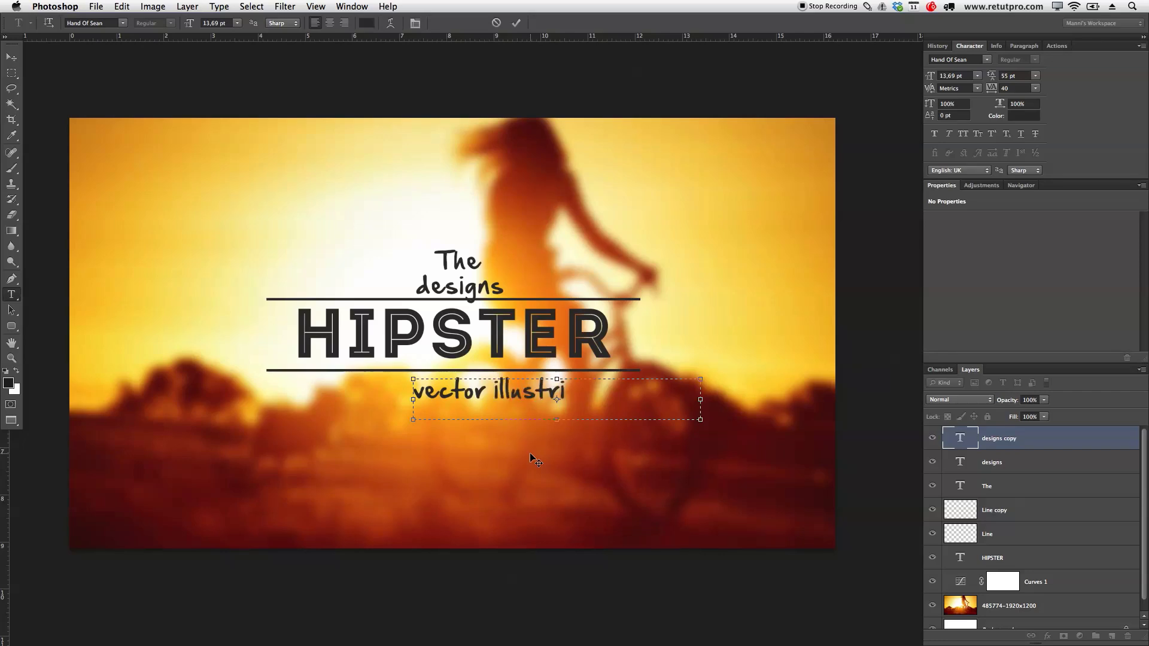
pyautogui.write('ation')
pyautogui.click(516, 23)
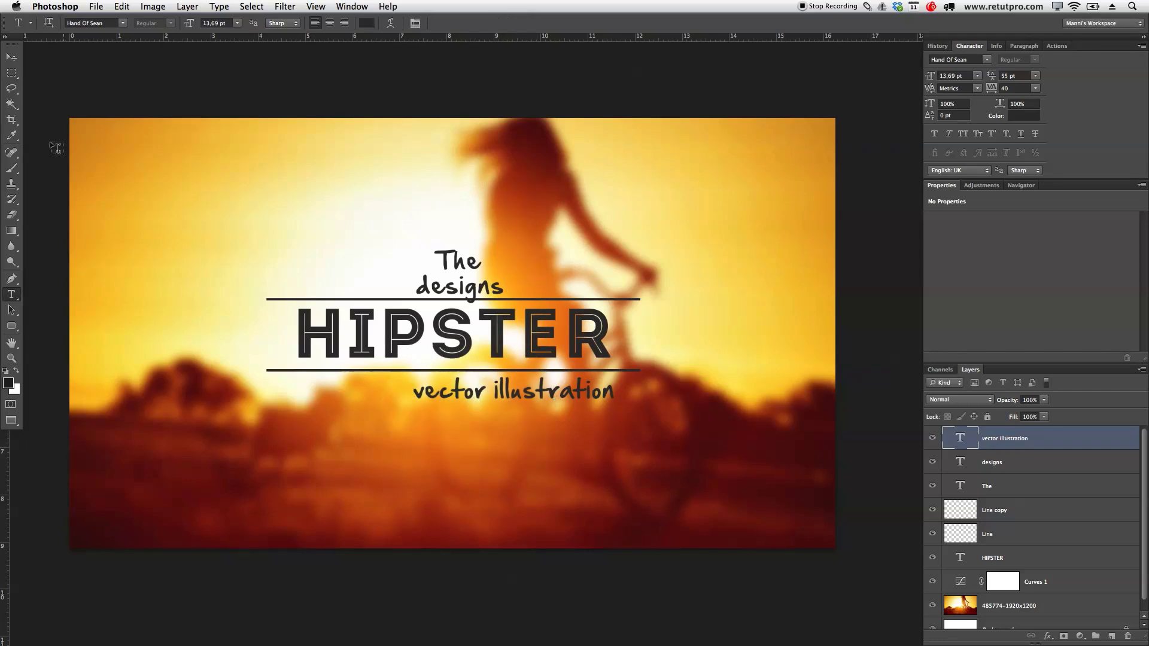
# Move the vector illustration text up against the lower line and centre it horizontally under HIPSTER
pyautogui.click(11, 57)
pyautogui.moveTo(577, 396); pyautogui.dragTo(515, 388)
pyautogui.press('Down')
pyautogui.press('Down')
pyautogui.press('Down')
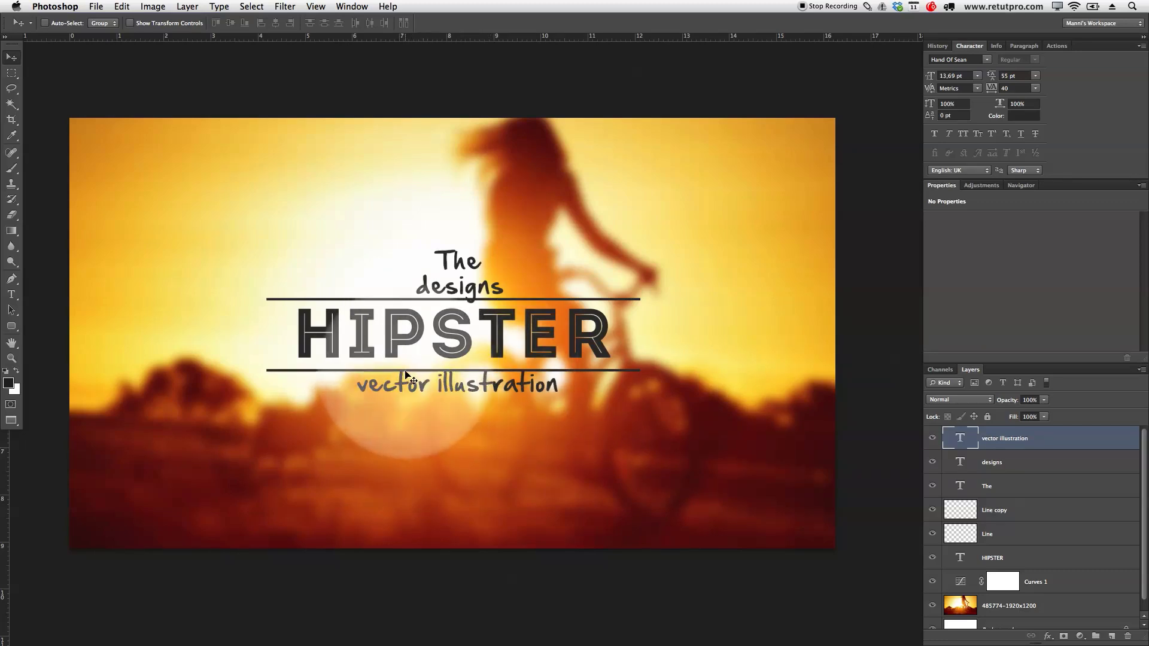
pyautogui.press('Right')
pyautogui.press('Right')
pyautogui.press('Right')
pyautogui.press('Right')
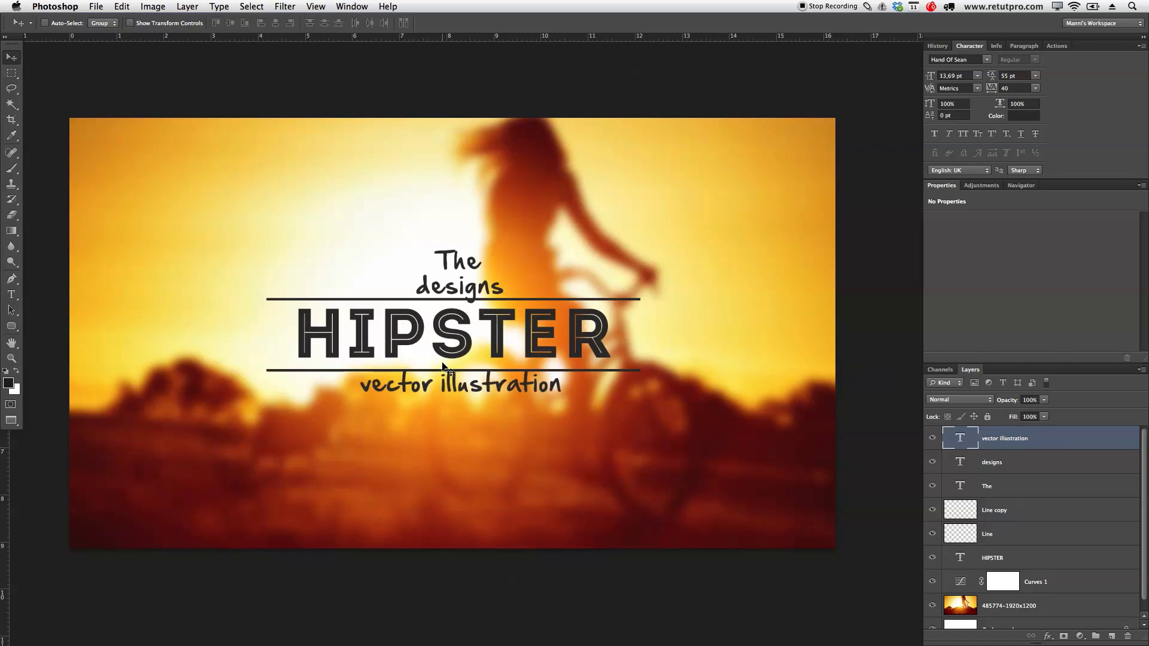
pyautogui.press('Right')
pyautogui.press('Right')
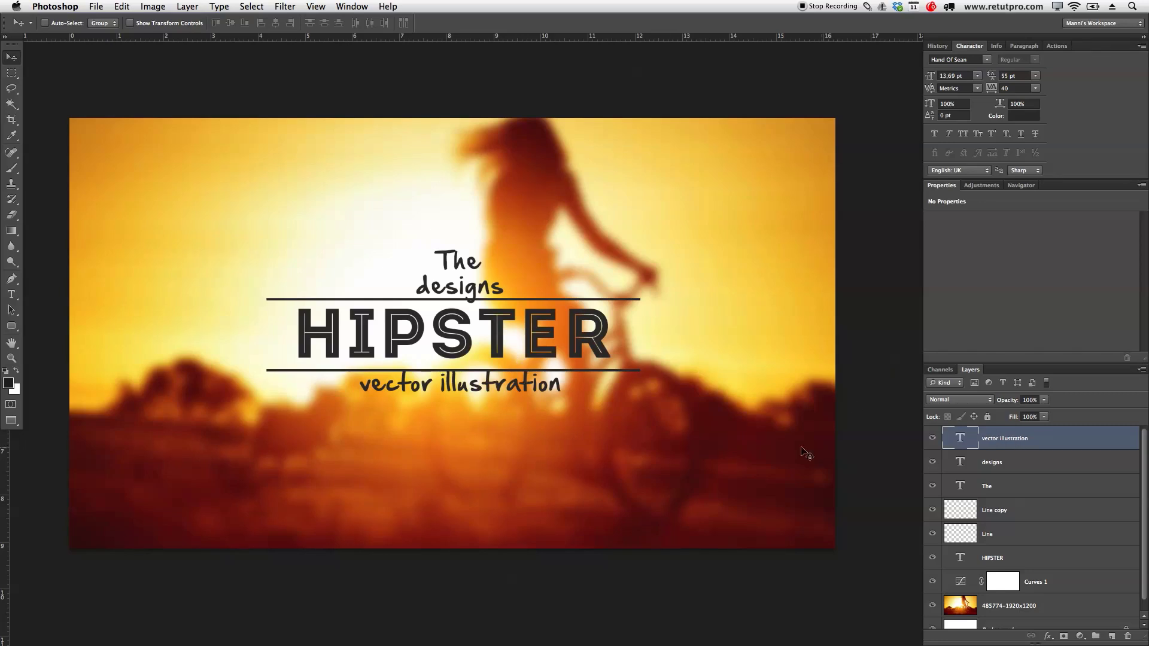
# Cut a small gap in the upper line on the Line layer where the g of designs crosses it
pyautogui.click(1074, 516)
pyautogui.click(1049, 535)
pyautogui.click(1018, 525)
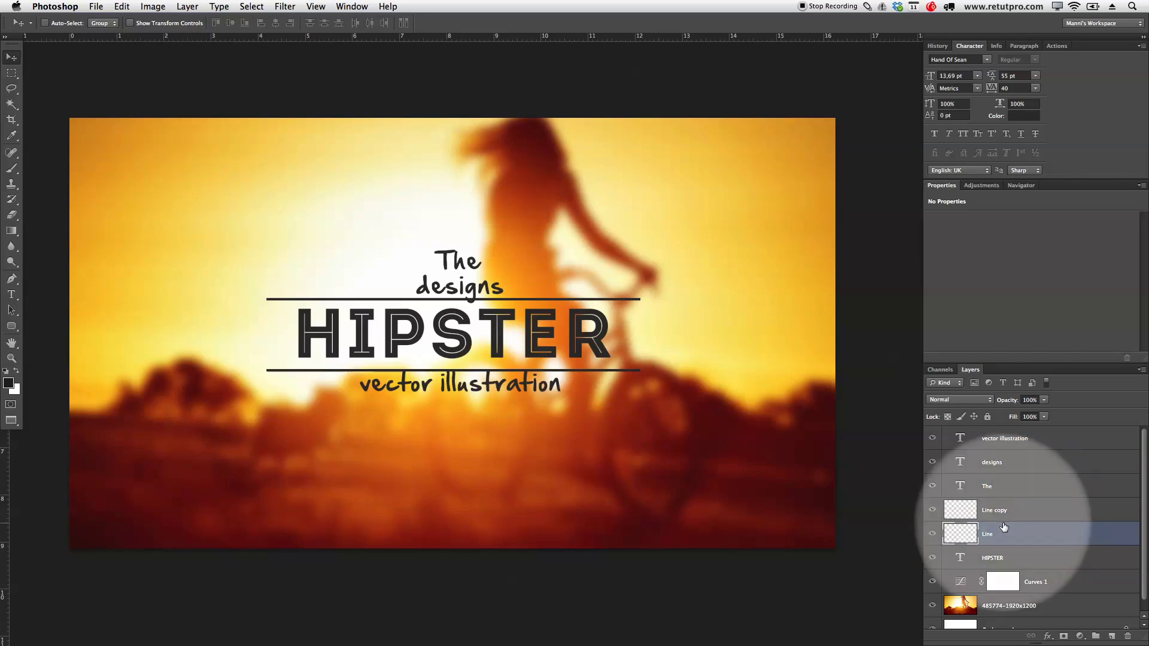
pyautogui.click(439, 301)
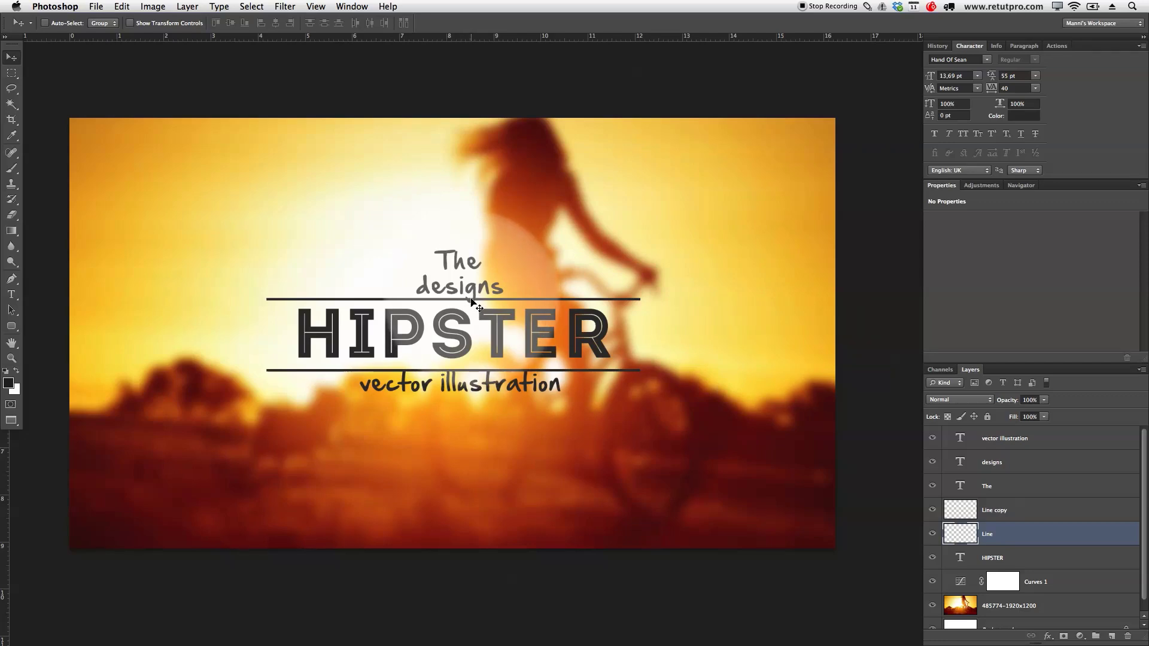
pyautogui.press('m')
pyautogui.moveTo(462, 294); pyautogui.dragTo(479, 303)
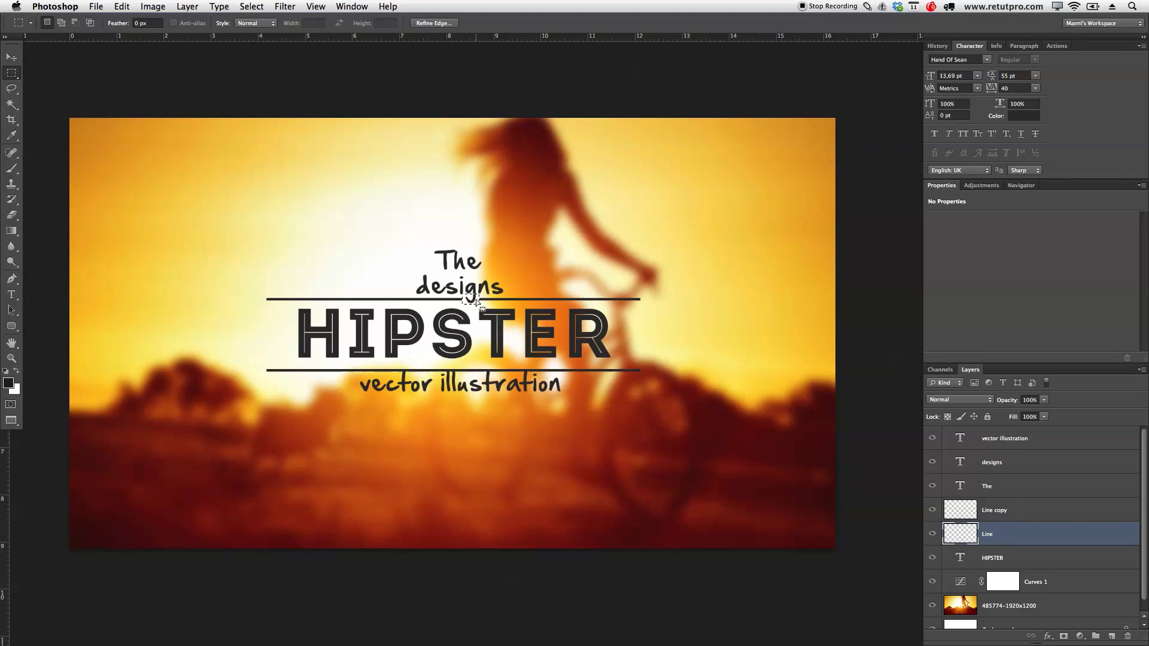
pyautogui.press('super+d')
# Rename the Line copy layer as Line 2
pyautogui.moveTo(525, 389); pyautogui.dragTo(526, 377)
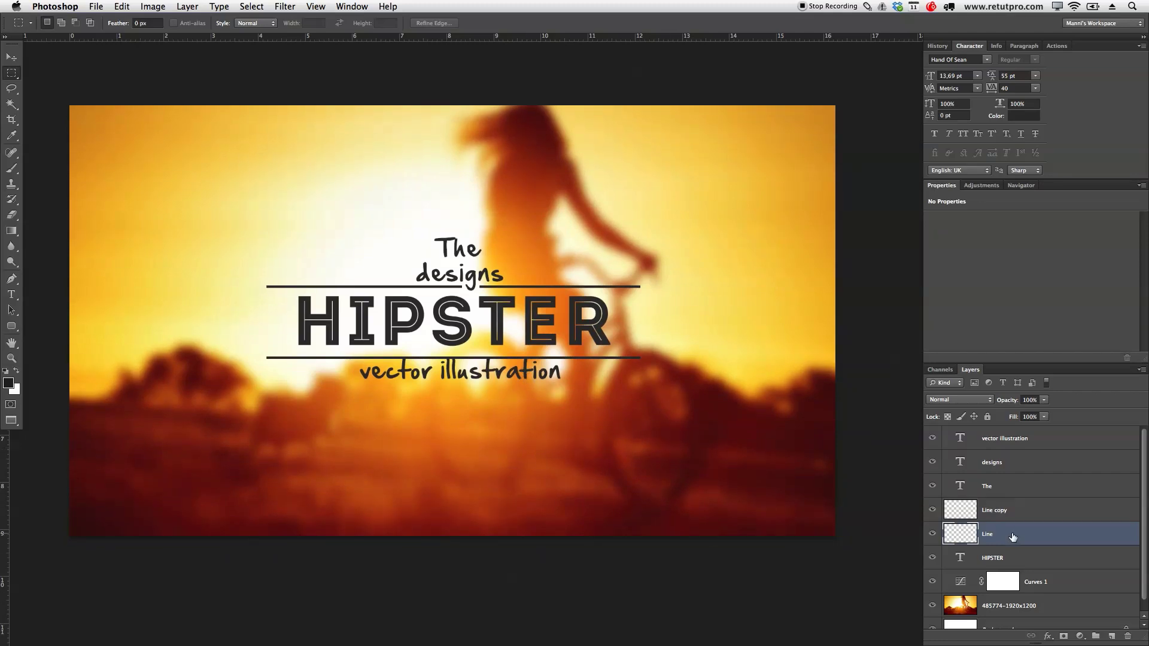
pyautogui.doubleClick(1001, 510)
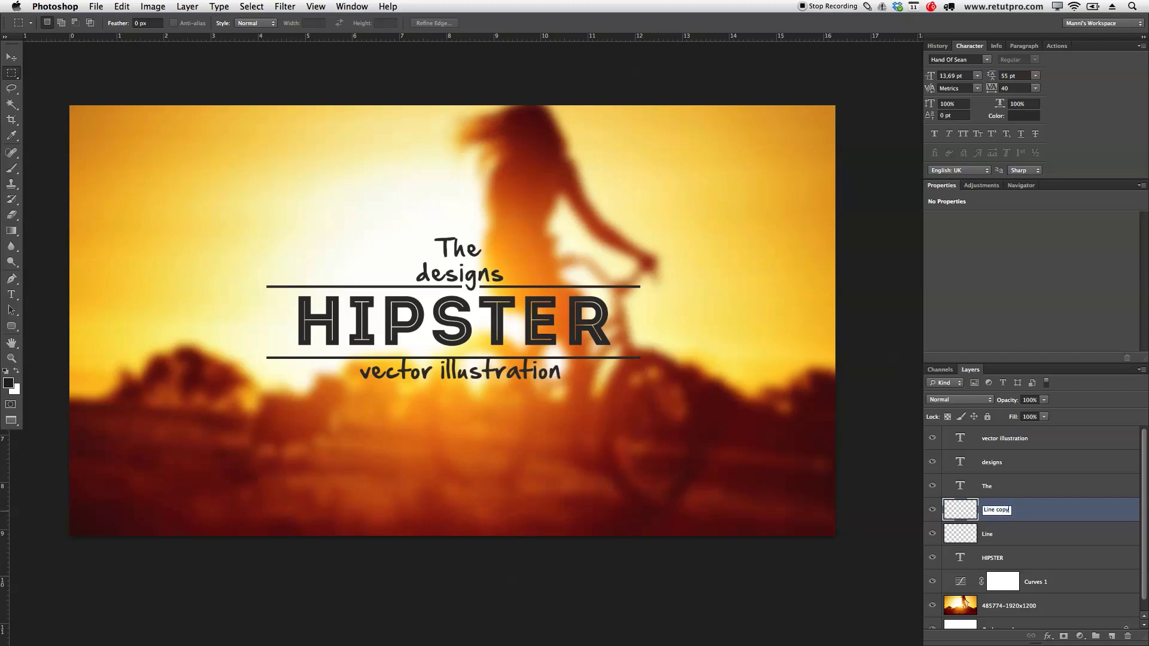
pyautogui.press('Return')
# Cut small gaps in the lower line on the Line 2 layer where the tall letters of vector illustration meet it
pyautogui.press('z')
pyautogui.moveTo(407, 352); pyautogui.dragTo(495, 362)
pyautogui.press('m')
pyautogui.moveTo(495, 362); pyautogui.dragTo(624, 360)
pyautogui.press('Delete')
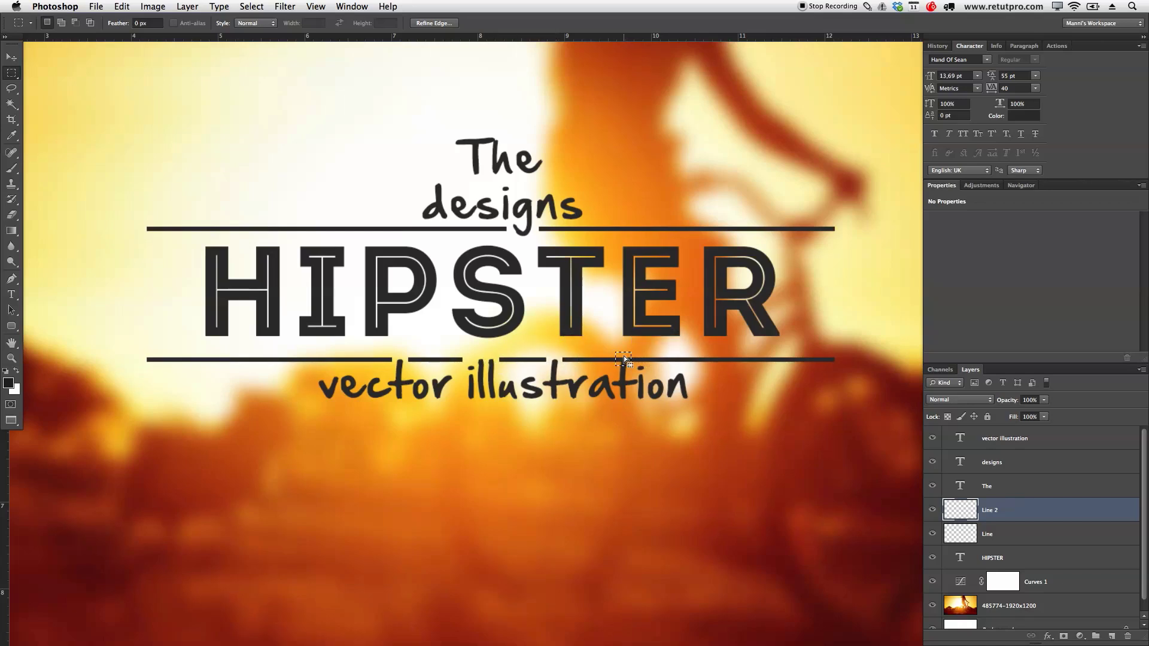
pyautogui.press('Delete')
pyautogui.hotkey('ctrl', 'd')
# Trim the left ends of both lines on the Line 2 and Line layers to the same point just before HIPSTER
pyautogui.press('z')
pyautogui.moveTo(533, 386); pyautogui.dragTo(581, 393)
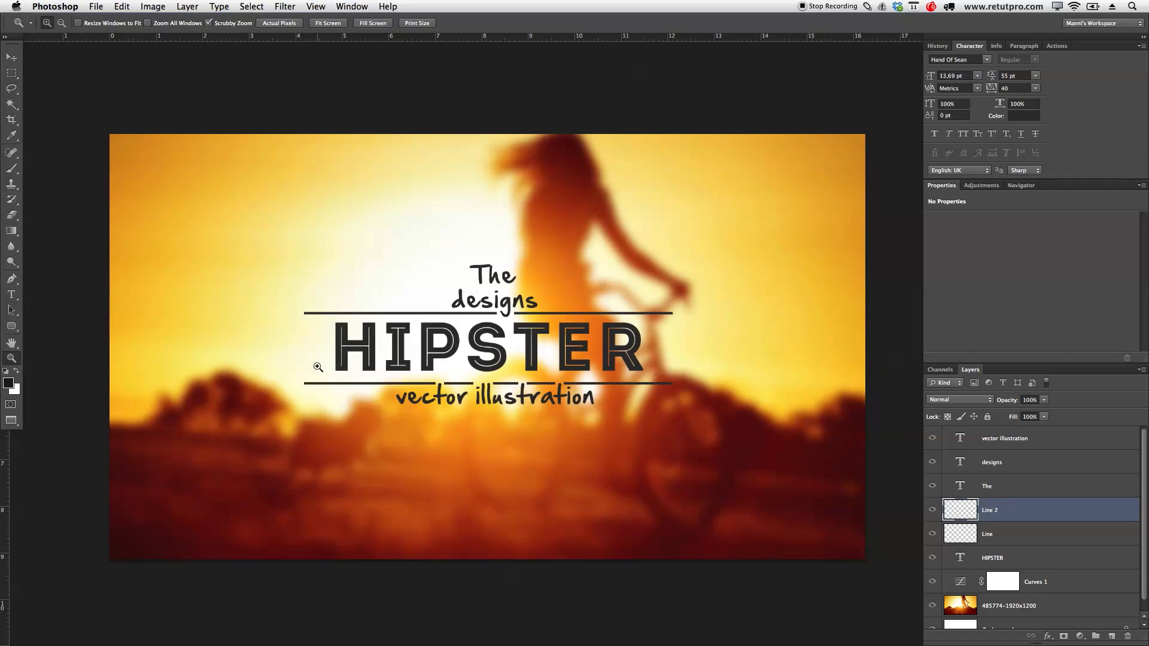
pyautogui.press('m')
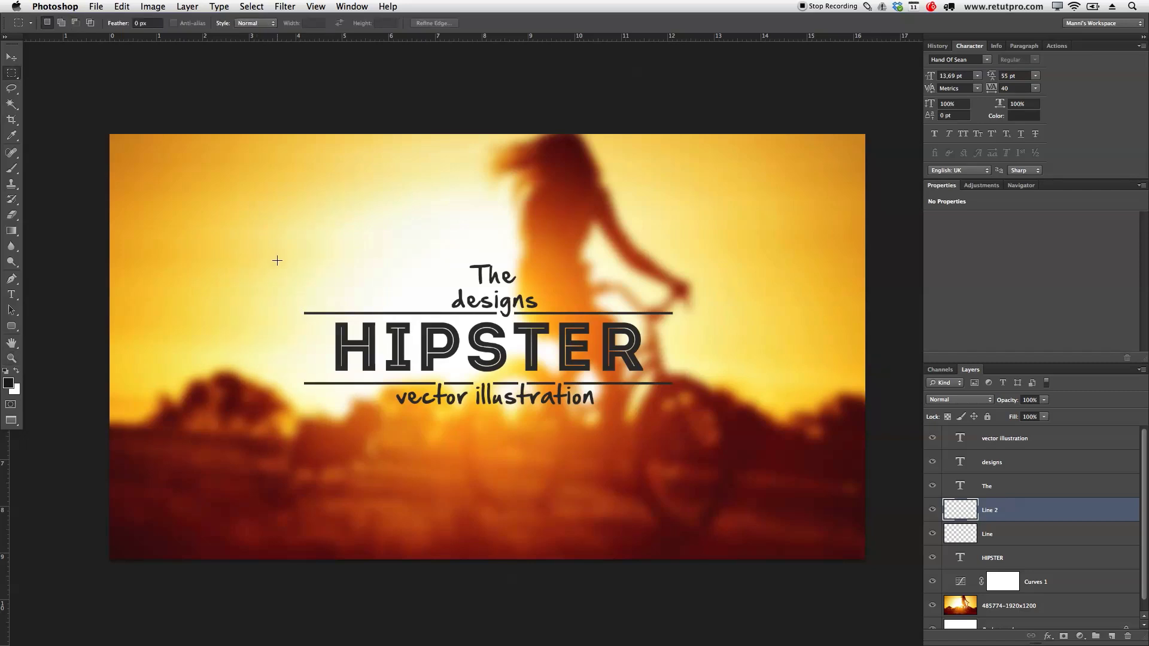
pyautogui.moveTo(277, 281); pyautogui.dragTo(323, 401)
pyautogui.click(989, 518)
pyautogui.press('Delete')
pyautogui.click(1000, 533)
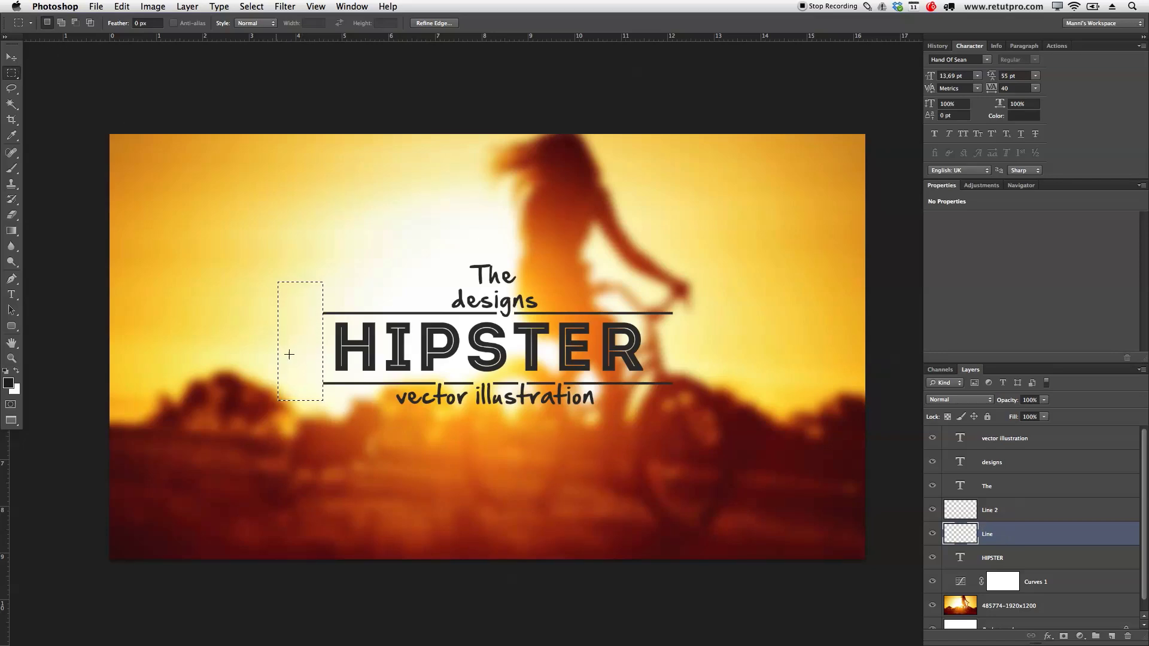
# Trim the right ends of both lines on the Line and Line 2 layers to the same point just past HIPSTER
pyautogui.moveTo(308, 366); pyautogui.dragTo(687, 372)
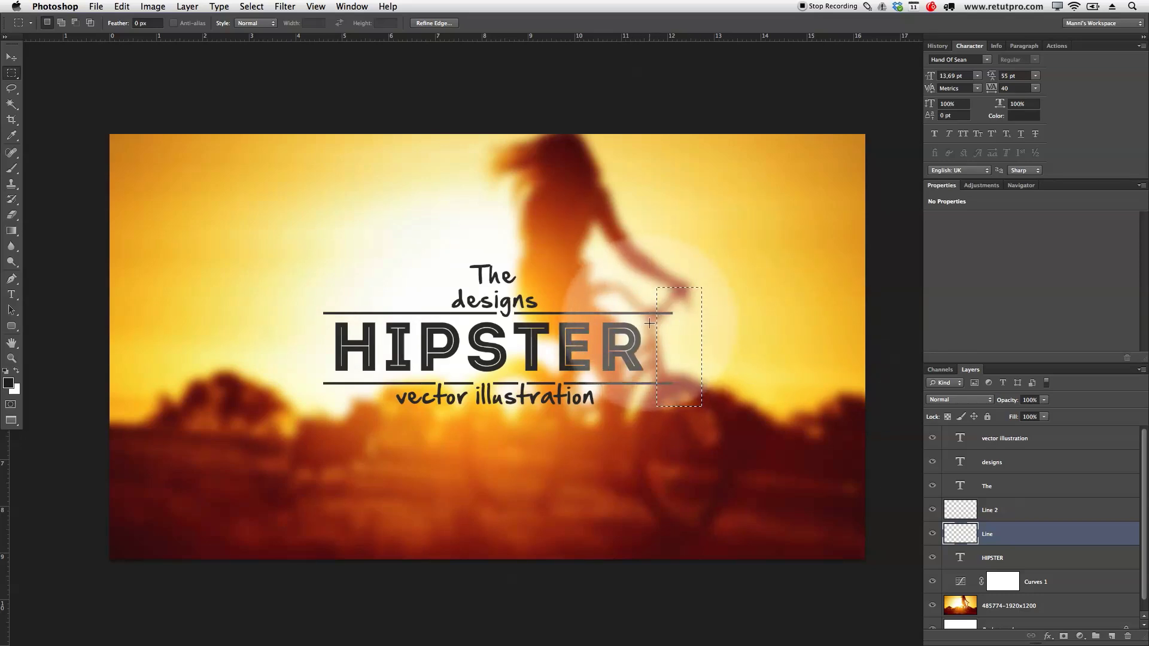
pyautogui.moveTo(666, 340); pyautogui.dragTo(673, 347)
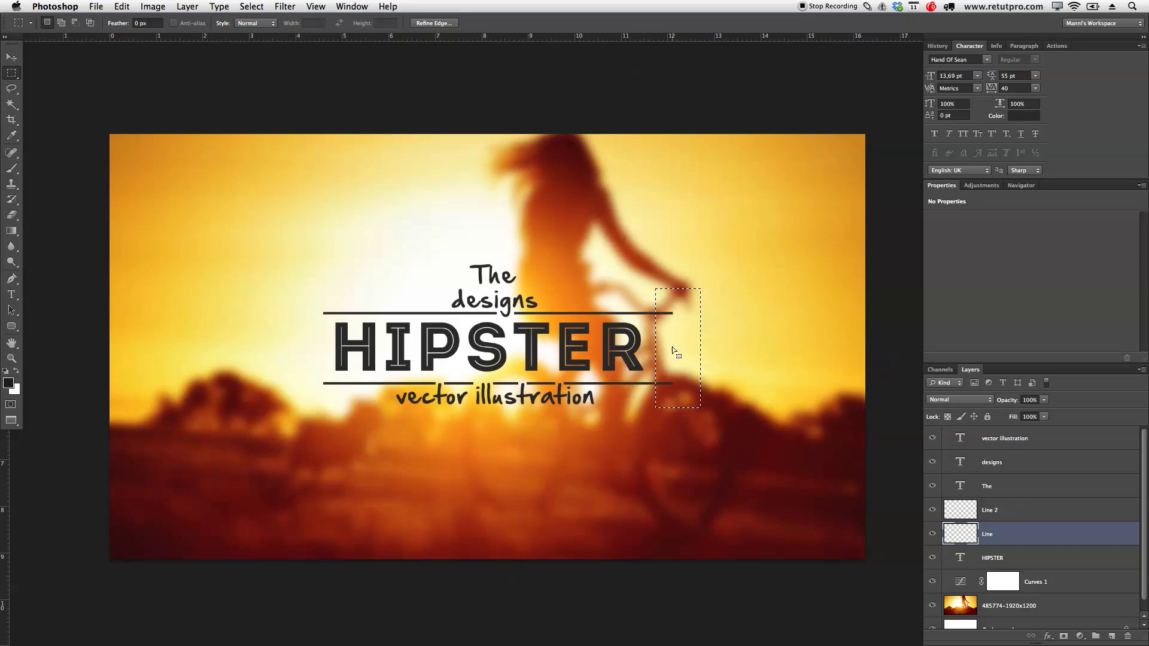
pyautogui.press('Delete')
pyautogui.click(993, 510)
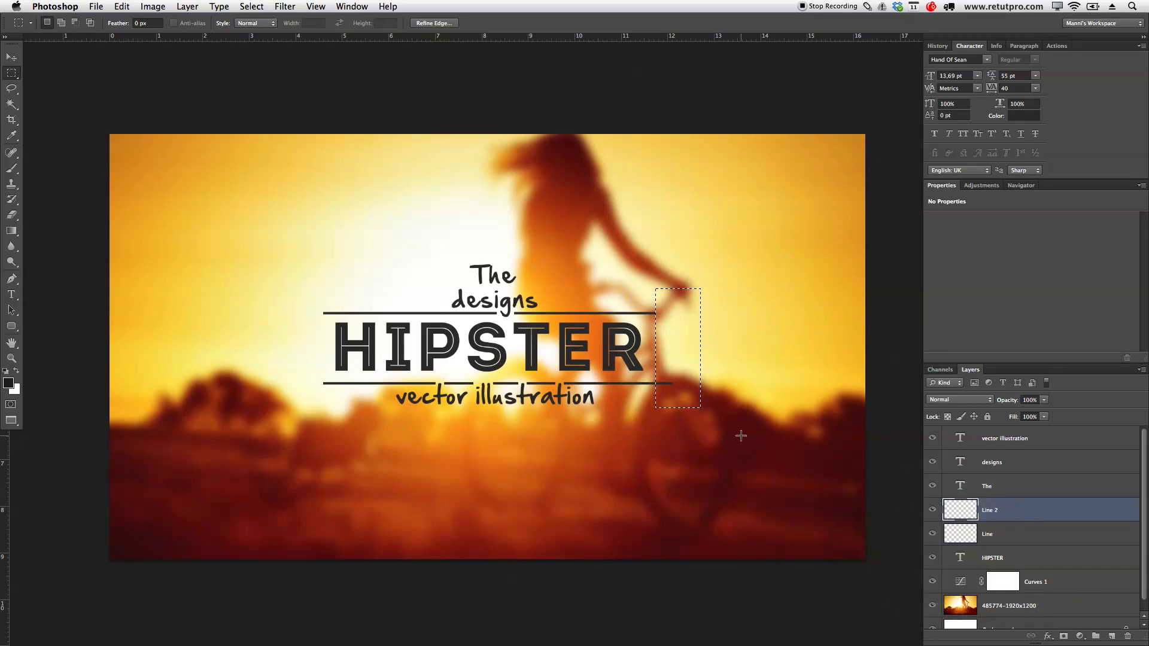
pyautogui.press('Delete')
pyautogui.hotkey('ctrl', 'd')
pyautogui.press('z')
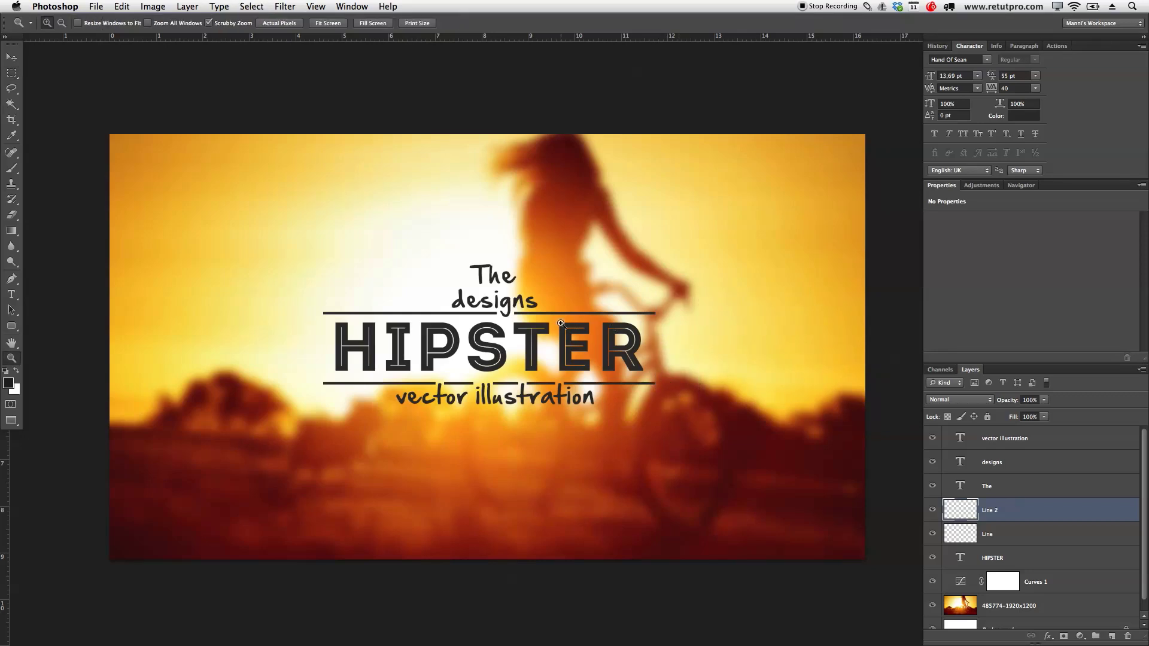
pyautogui.keyDown('alt'); pyautogui.click(575, 326); pyautogui.keyUp('alt')
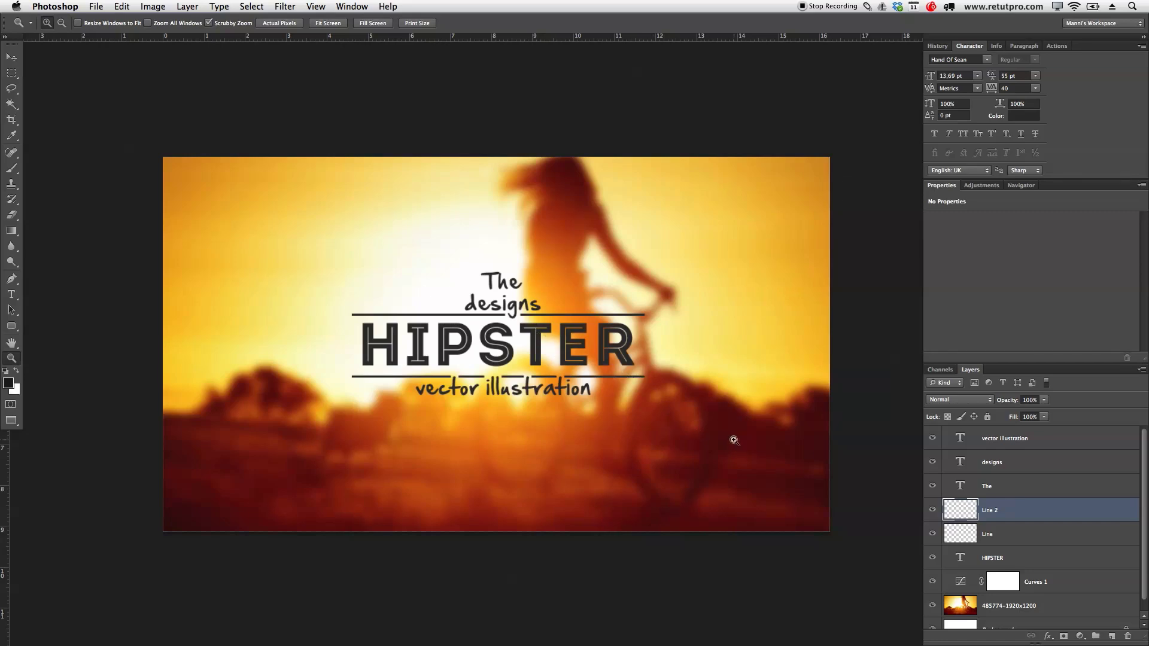
pyautogui.keyDown('shift'); pyautogui.click(1003, 535); pyautogui.keyUp('shift')
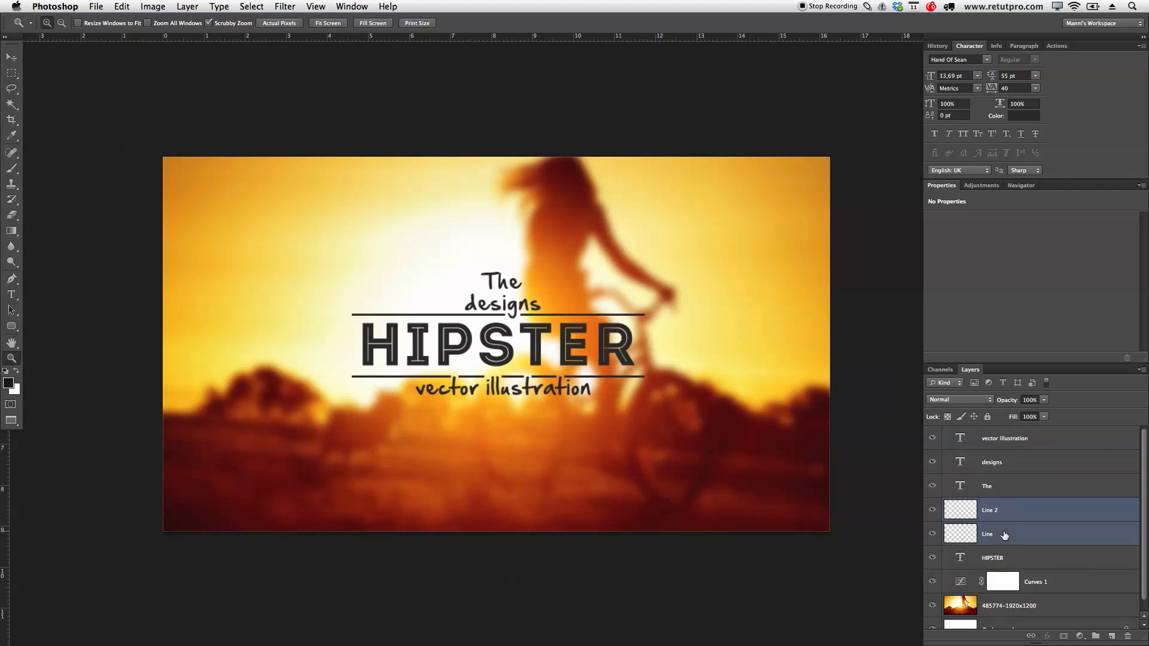
pyautogui.keyDown('super'); pyautogui.click(1000, 473); pyautogui.keyUp('super')
pyautogui.keyDown('super'); pyautogui.click(1004, 490); pyautogui.keyUp('super')
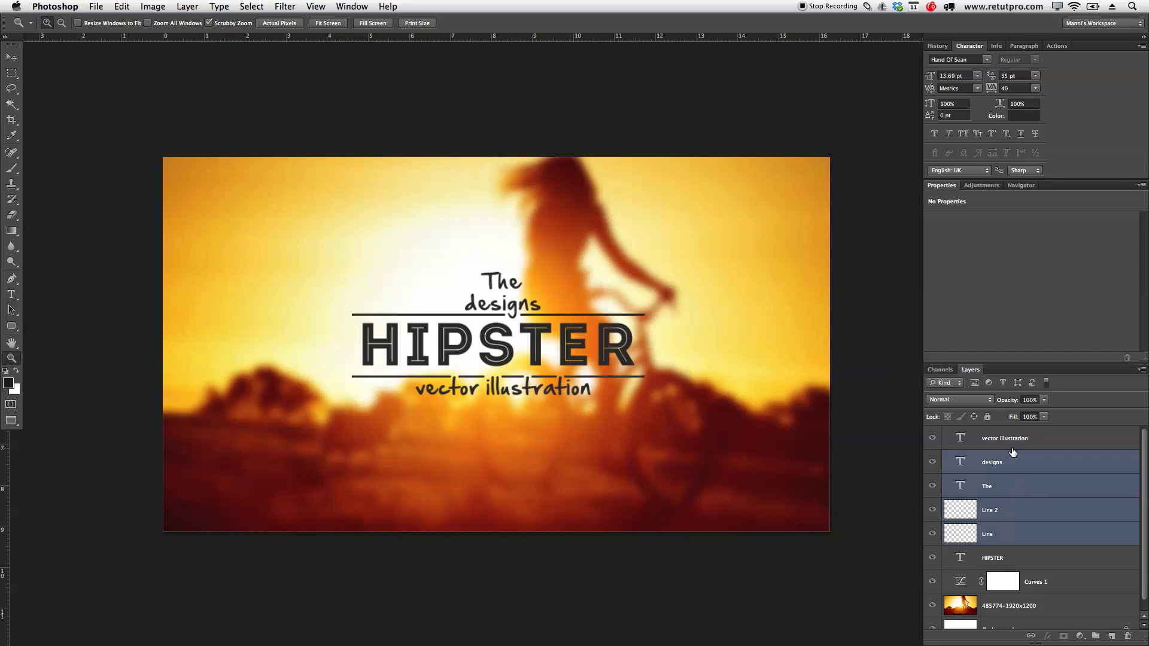
pyautogui.keyDown('super'); pyautogui.click(1015, 442); pyautogui.keyUp('super')
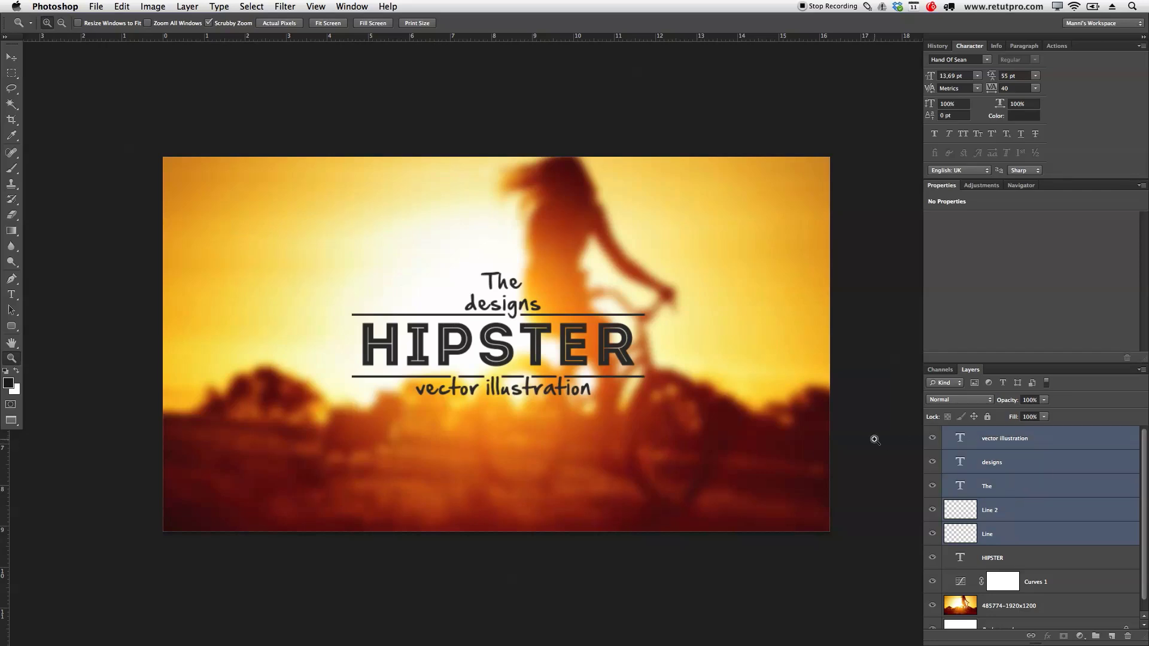
# Nudge the Line 2 and vector illustration layers up together so they sit closer beneath HIPSTER
pyautogui.click(1001, 516)
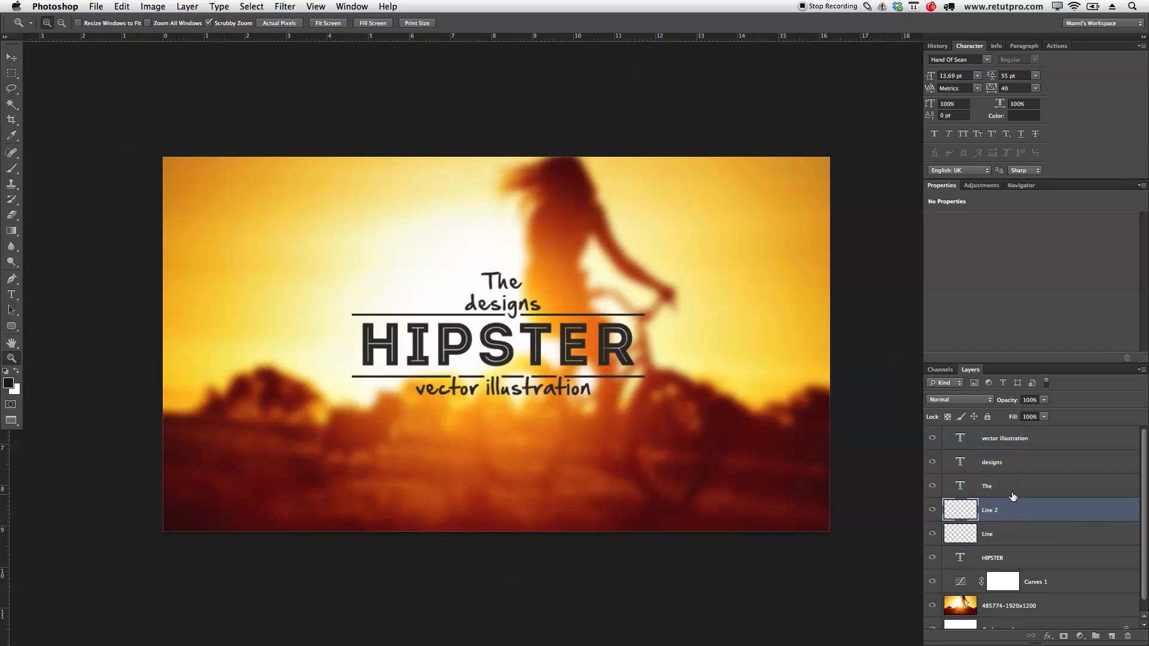
pyautogui.keyDown('super'); pyautogui.click(1017, 443); pyautogui.keyUp('super')
pyautogui.keyDown('super'); pyautogui.click(1021, 470); pyautogui.keyUp('super')
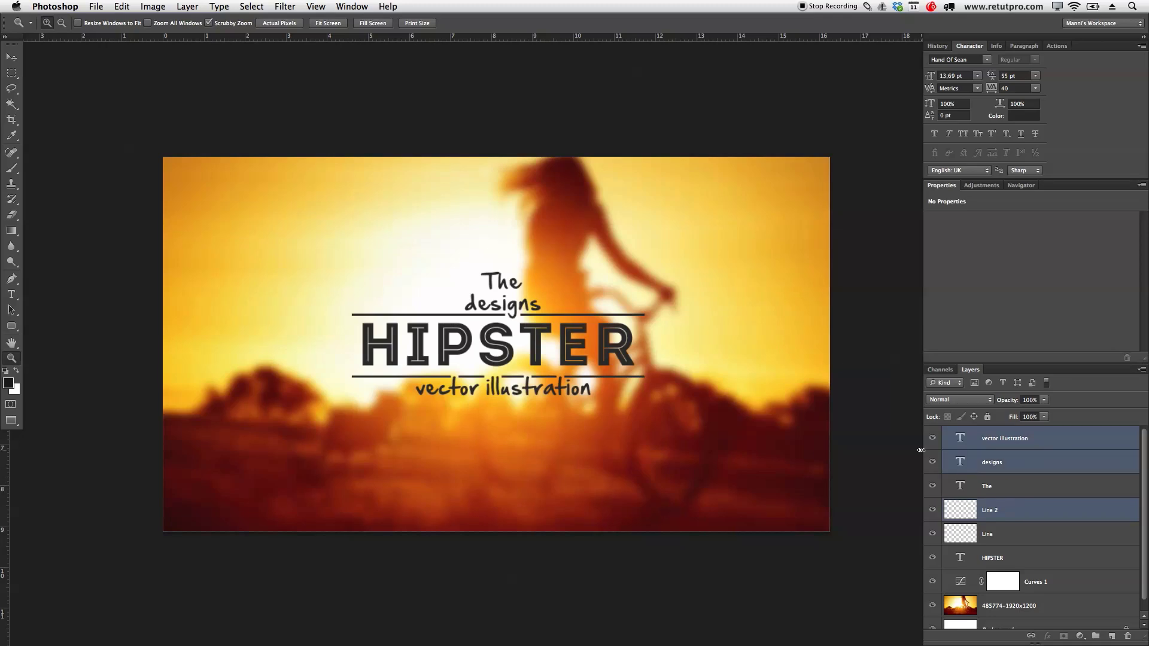
pyautogui.press('v')
pyautogui.keyDown('super'); pyautogui.click(983, 459); pyautogui.keyUp('super')
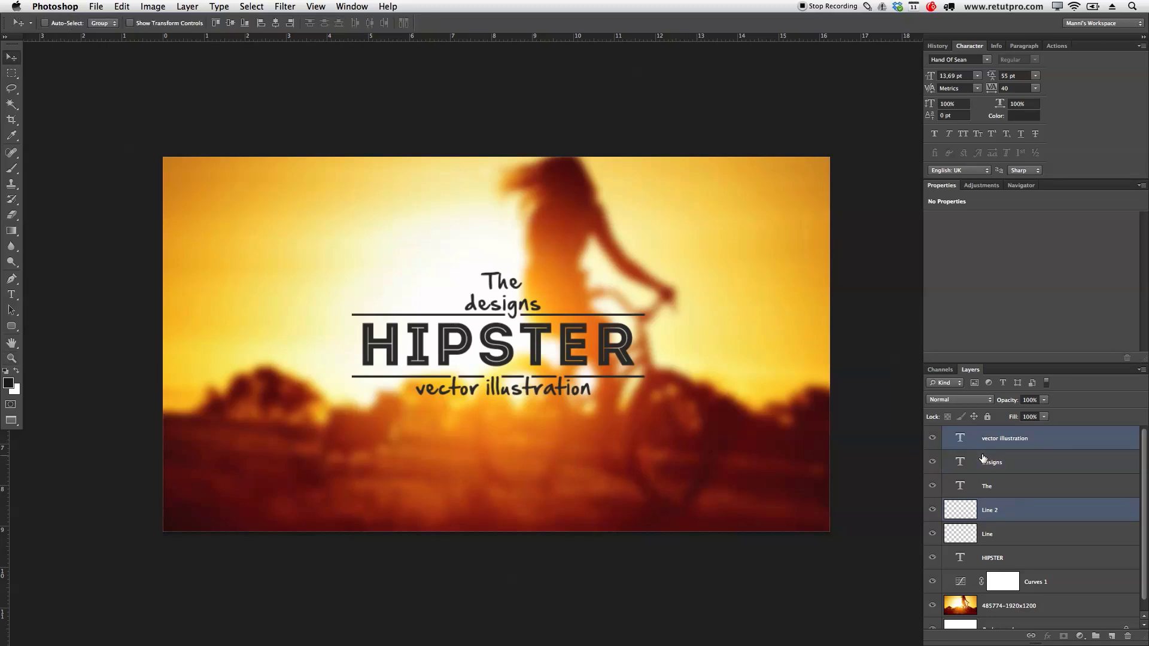
pyautogui.press('Up')
pyautogui.press('Up')
pyautogui.press('Up')
pyautogui.press('Up')
pyautogui.press('Up')
pyautogui.press('Up')
pyautogui.press('Up')
pyautogui.press('Up')
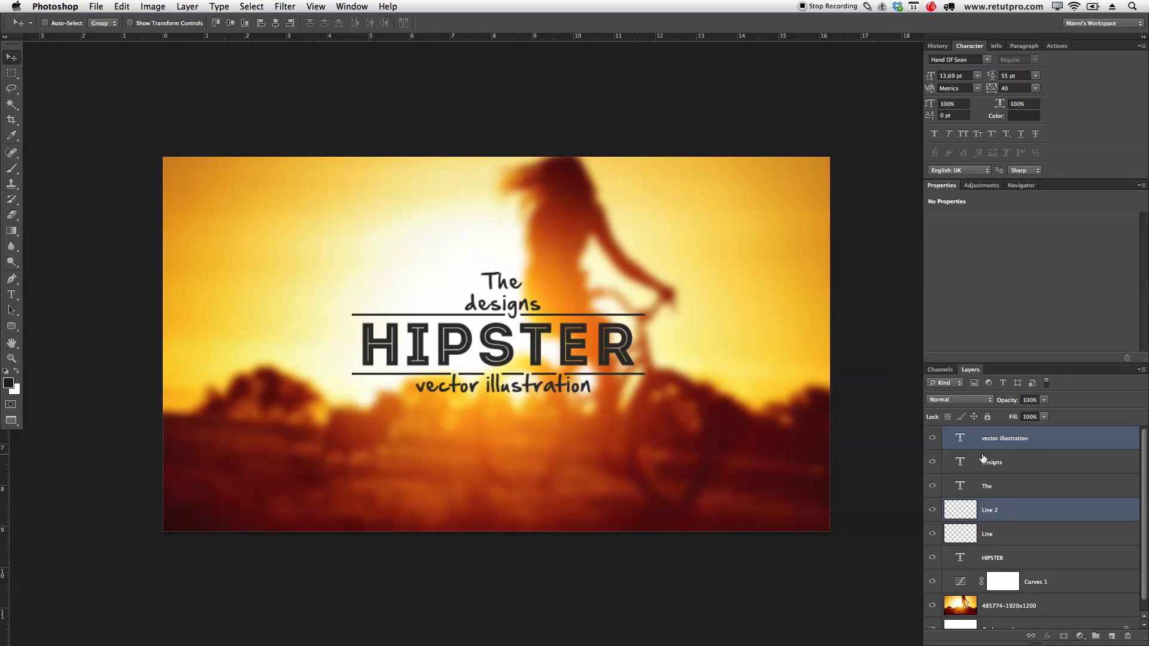
# Nudge the designs, The and Line layers down together slightly so they sit closer above HIPSTER
pyautogui.click(1013, 469)
pyautogui.keyDown('shift'); pyautogui.click(1016, 489); pyautogui.keyUp('shift')
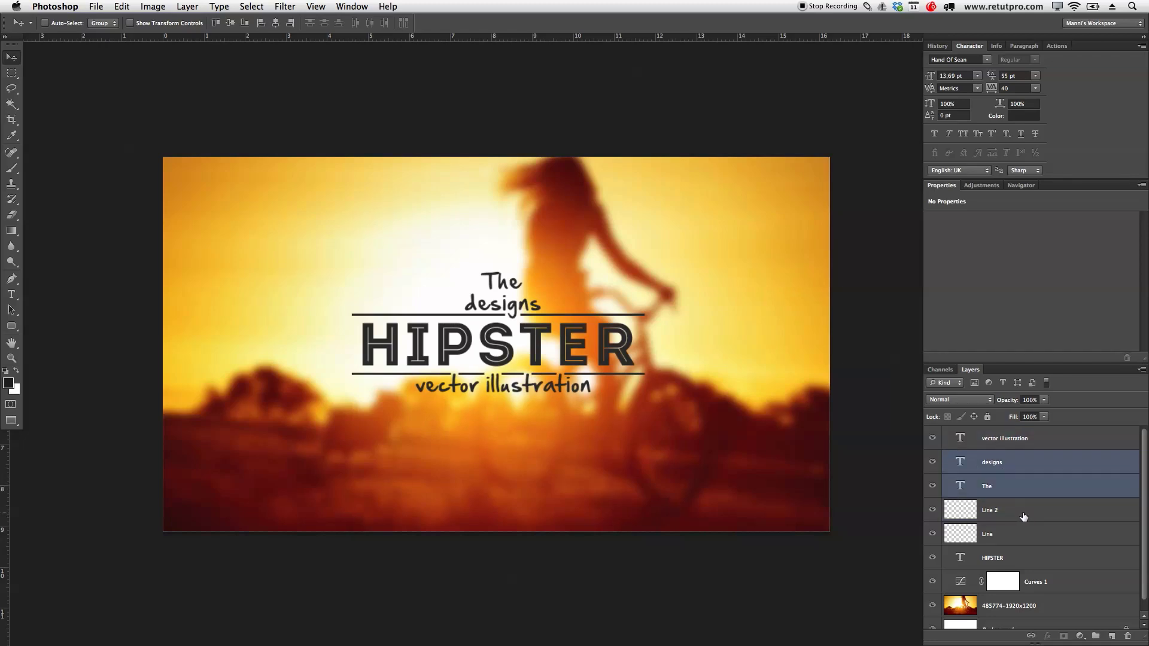
pyautogui.keyDown('super'); pyautogui.click(1021, 532); pyautogui.keyUp('super')
pyautogui.press('Down')
pyautogui.press('Down')
pyautogui.press('Down')
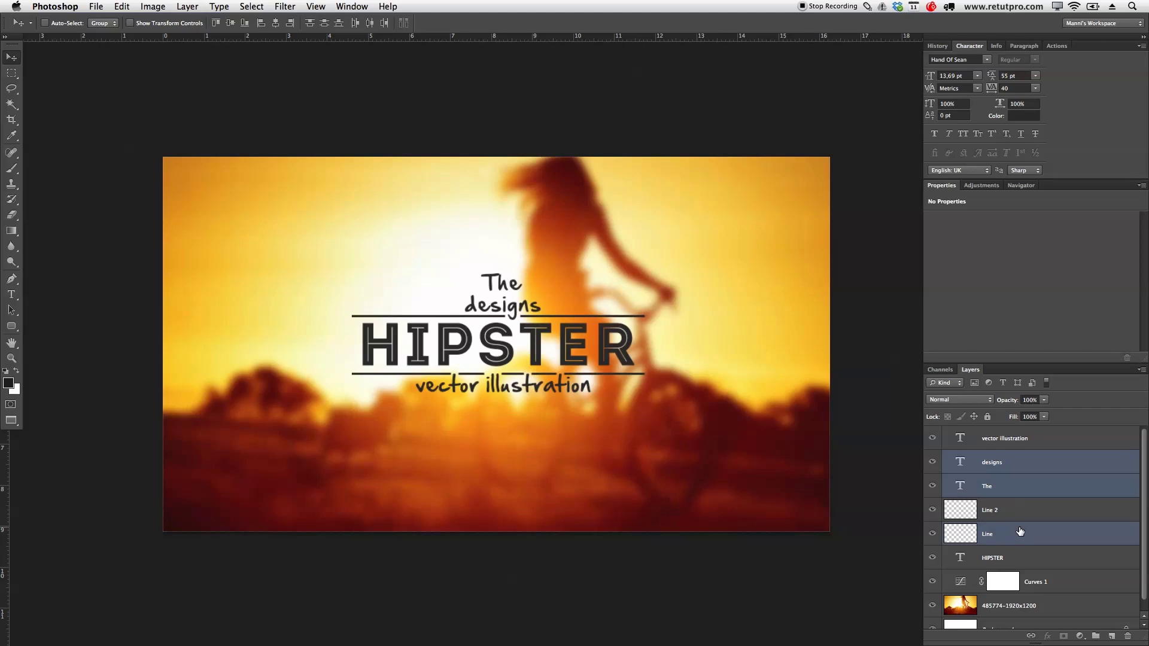
pyautogui.press('Up')
# Create a new empty layer above the vector illustration text layer and extend the layer list to show every layer
pyautogui.click(1029, 508)
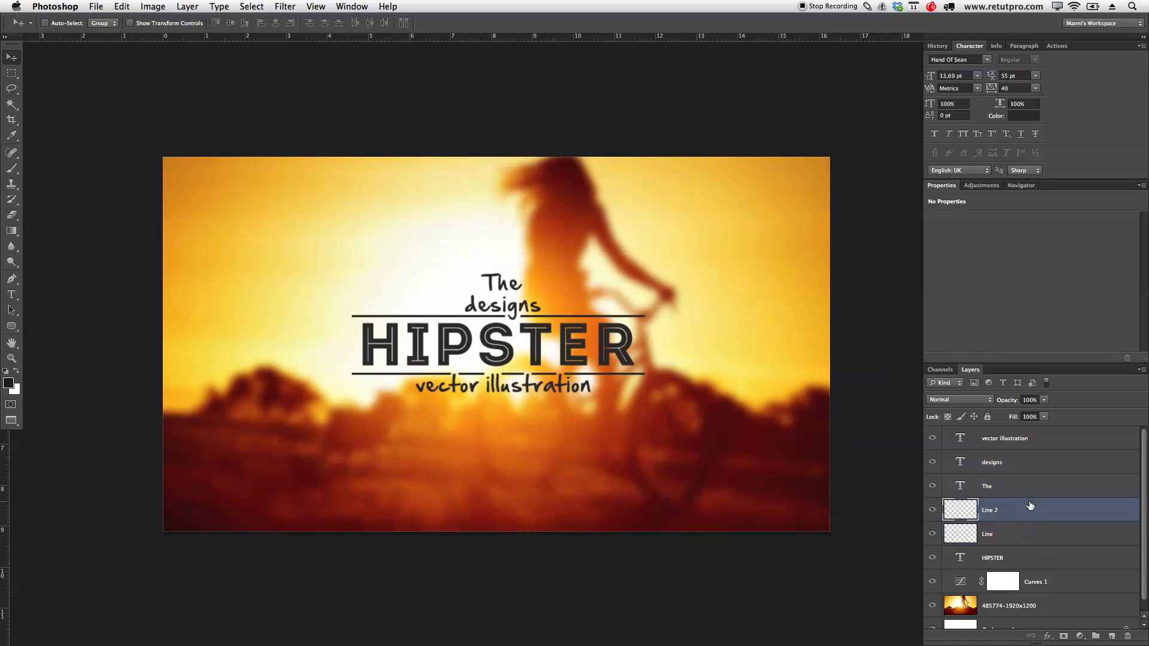
pyautogui.click(1044, 451)
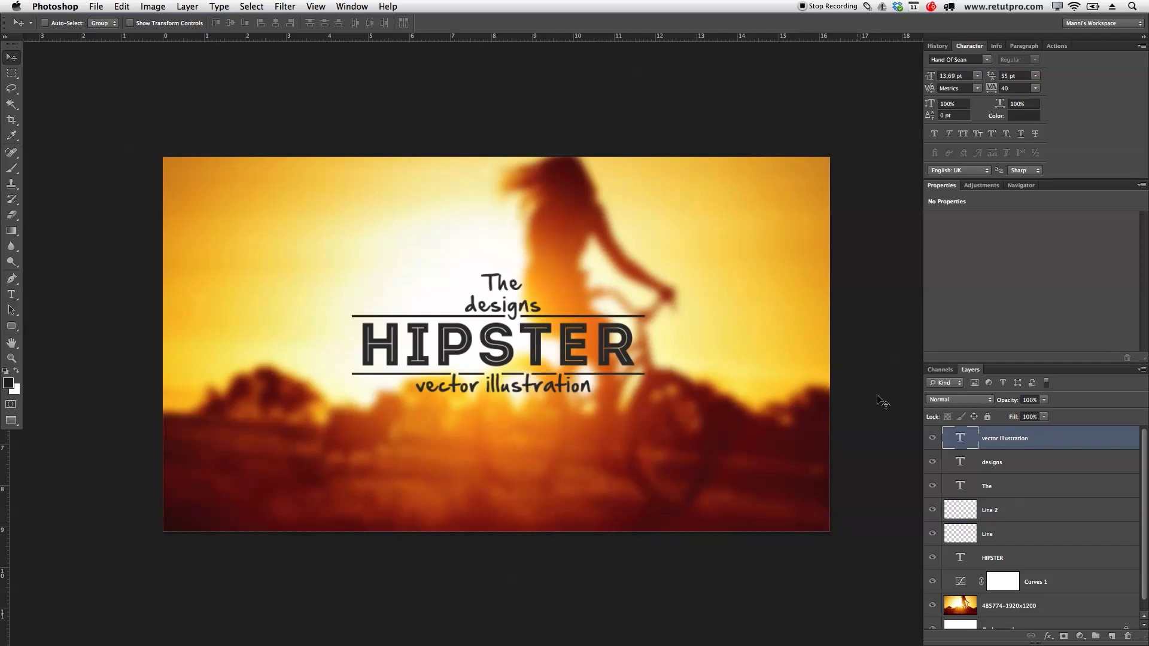
pyautogui.click(1109, 638)
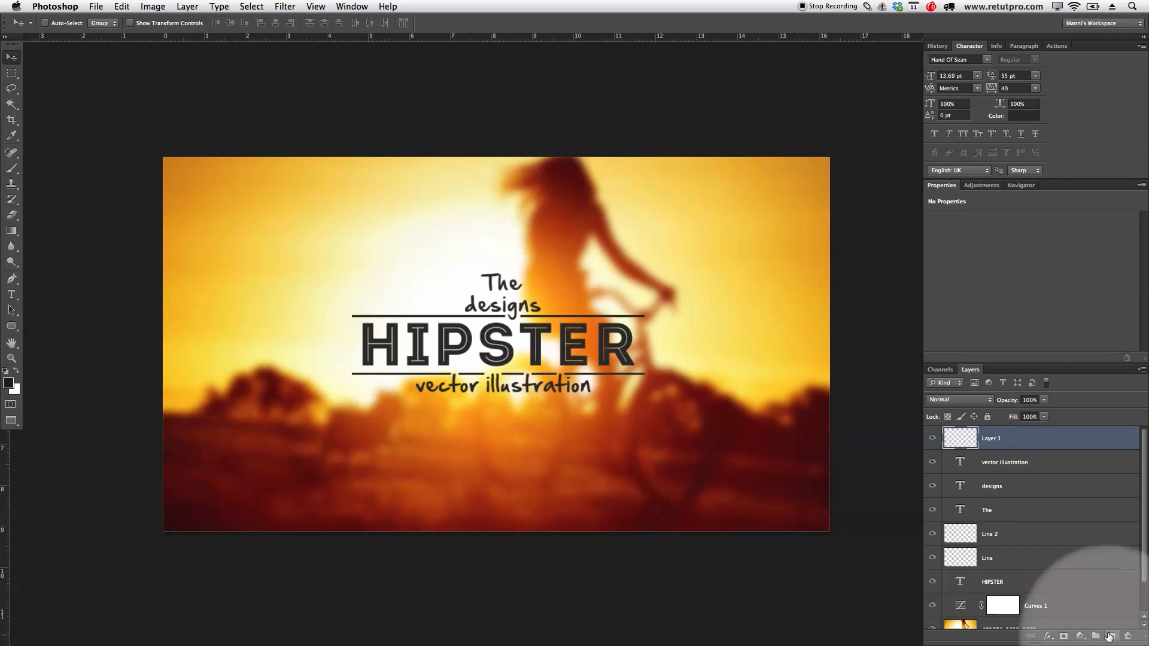
pyautogui.moveTo(1016, 365); pyautogui.dragTo(1015, 322)
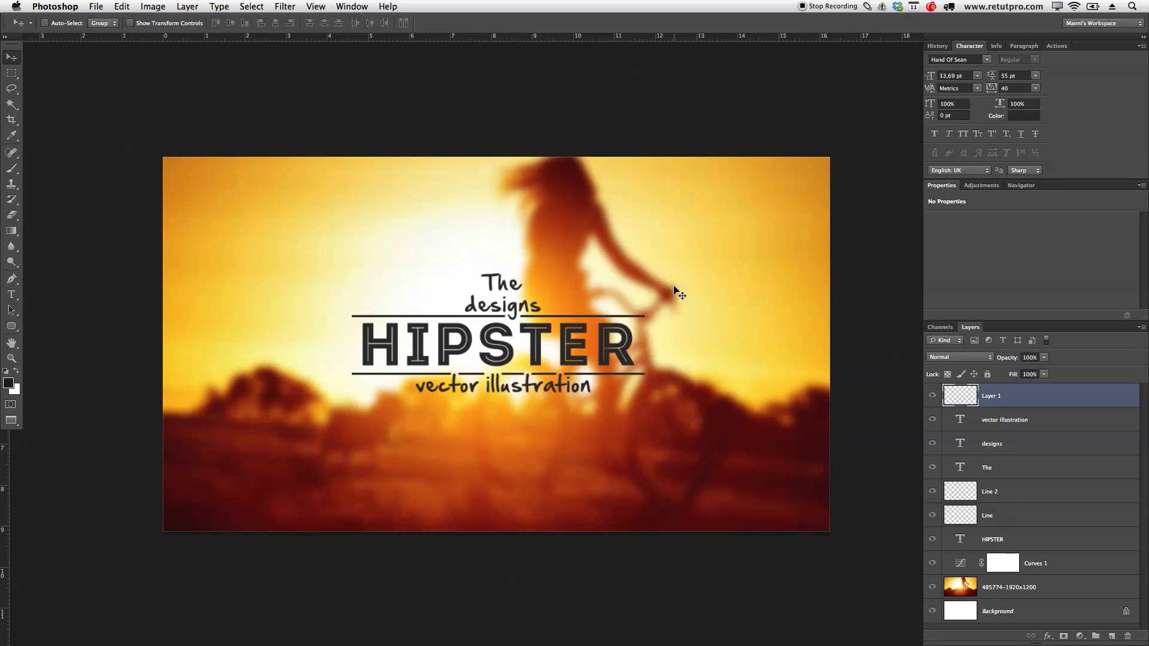
# Try different diameters for the hard round Brush and set its size to 8 px
pyautogui.press('b')
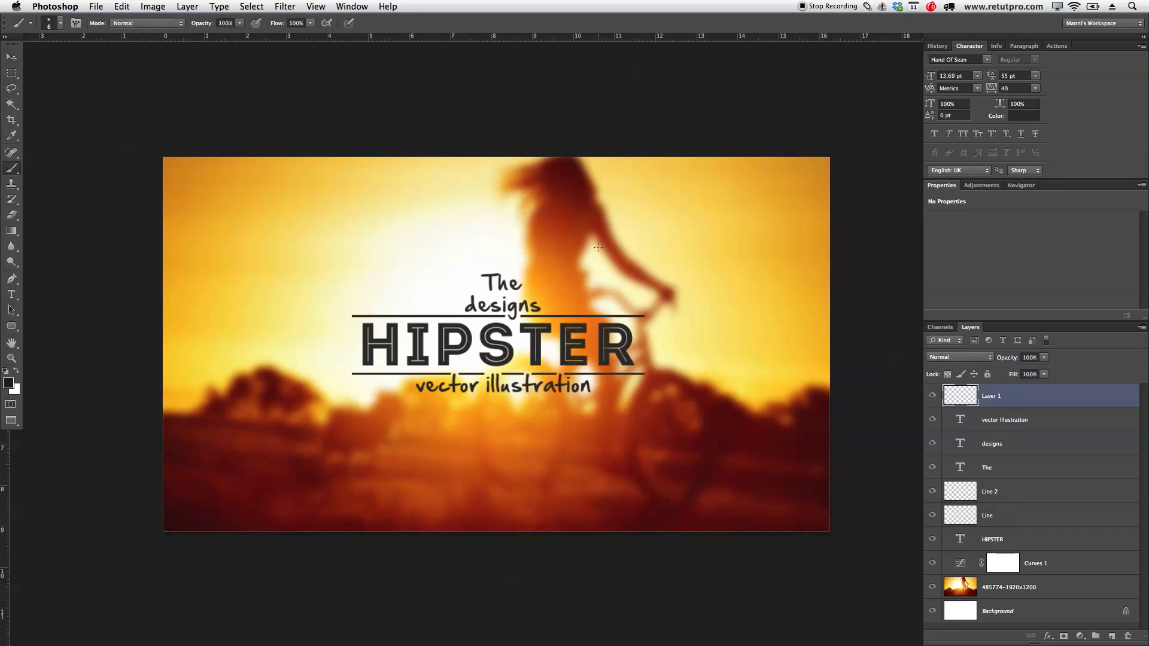
pyautogui.moveTo(590, 249)
pyautogui.mouseDown()
pyautogui.moveTo(635, 247)
pyautogui.moveTo(588, 249)
pyautogui.moveTo(611, 359)
pyautogui.moveTo(617, 116)
pyautogui.moveTo(602, 102)
pyautogui.moveTo(603, 386)
pyautogui.mouseUp()
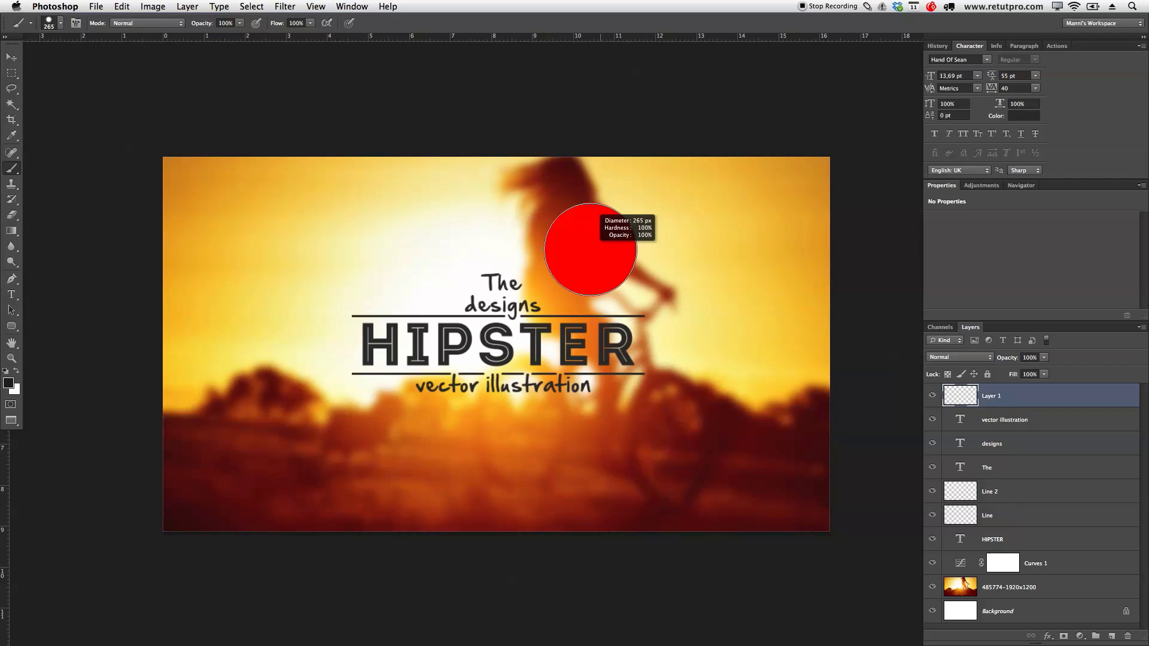
pyautogui.moveTo(661, 244); pyautogui.dragTo(604, 241)
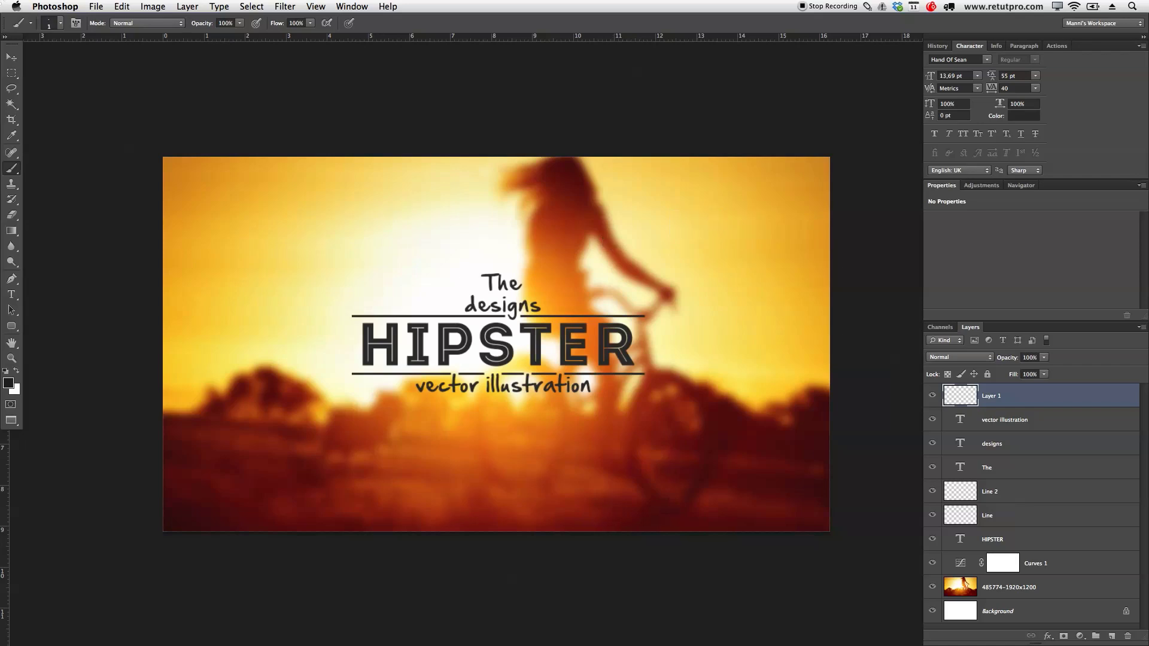
pyautogui.click(61, 24)
pyautogui.click(101, 45)
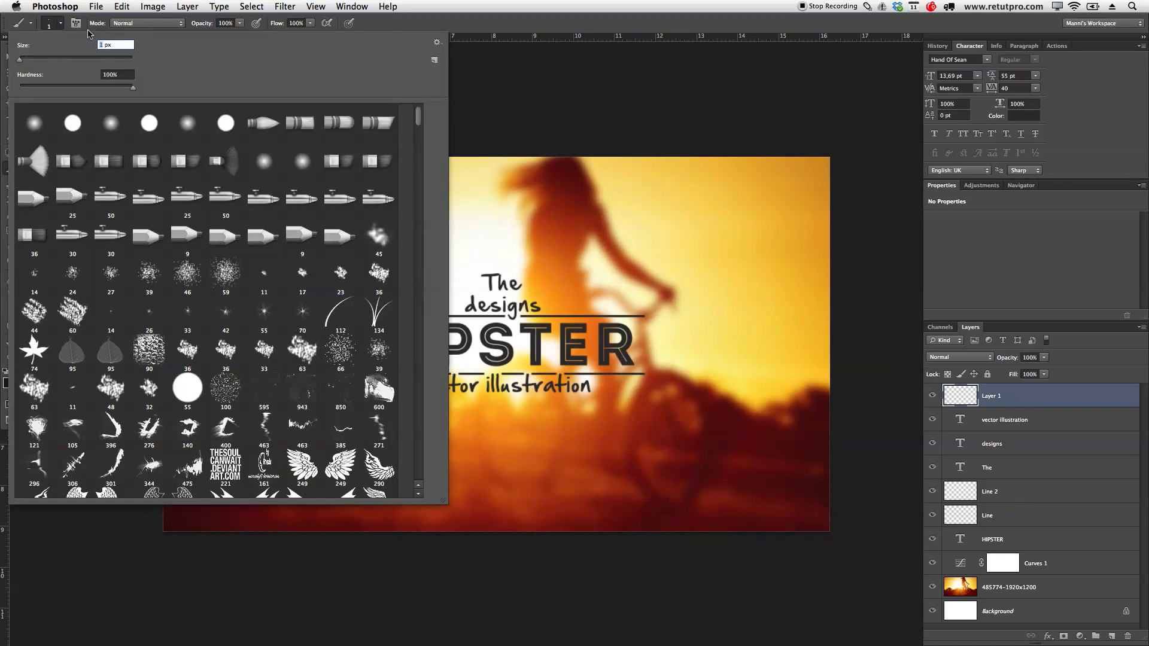
pyautogui.press('Return')
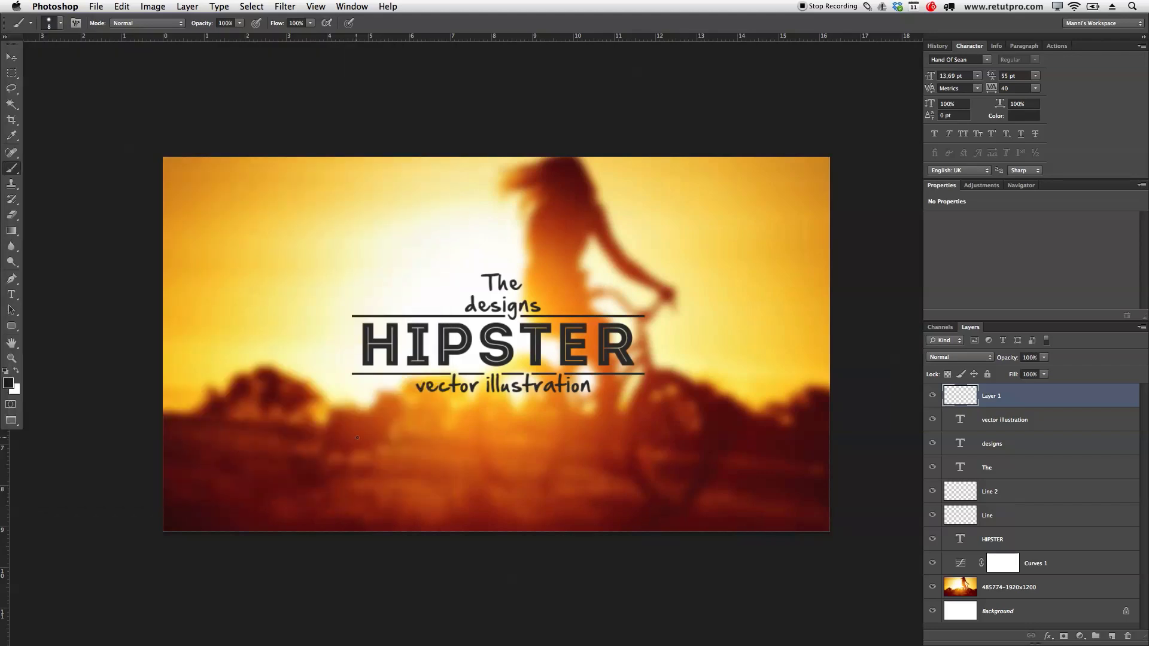
# Check the brush against the line thickness beside HIPSTER and set its size to 6 px
pyautogui.press('z')
pyautogui.moveTo(350, 328)
pyautogui.mouseDown()
pyautogui.moveTo(369, 323)
pyautogui.moveTo(328, 323)
pyautogui.mouseUp()
pyautogui.press('b')
pyautogui.press('super+z')
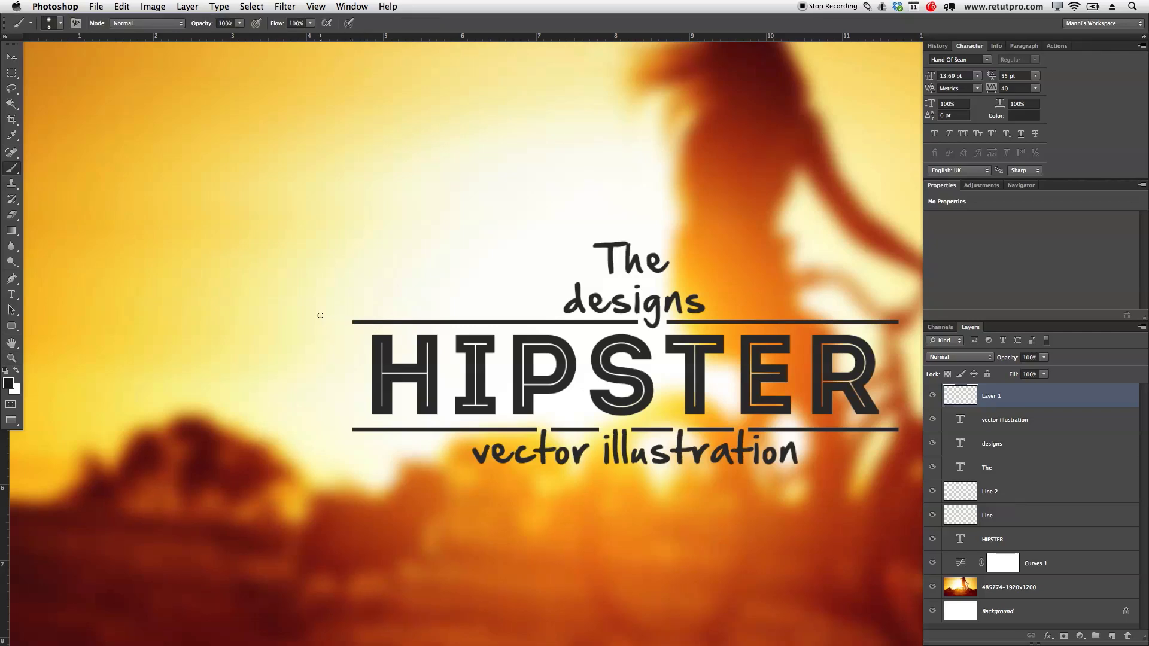
pyautogui.click(61, 24)
pyautogui.click(99, 44)
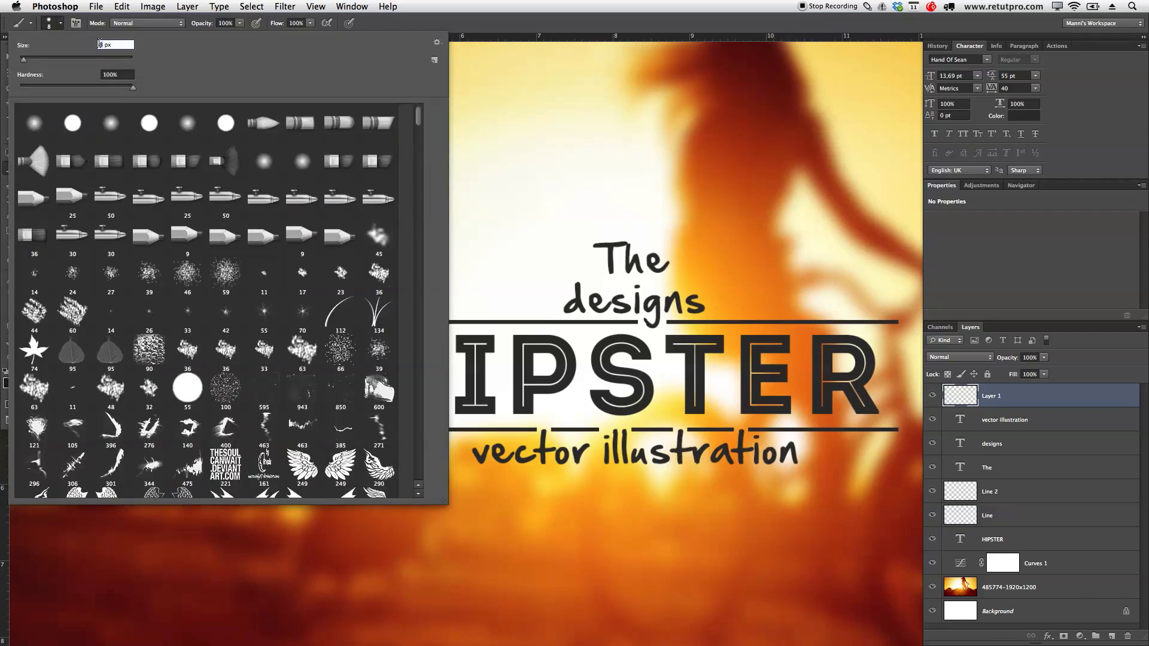
pyautogui.press('Return')
# Try freehand brush strokes above the title and revert the document to its state just after the new layer was created
pyautogui.moveTo(515, 239)
pyautogui.mouseDown()
pyautogui.moveTo(507, 272)
pyautogui.moveTo(530, 291)
pyautogui.mouseUp()
pyautogui.press('super+z')
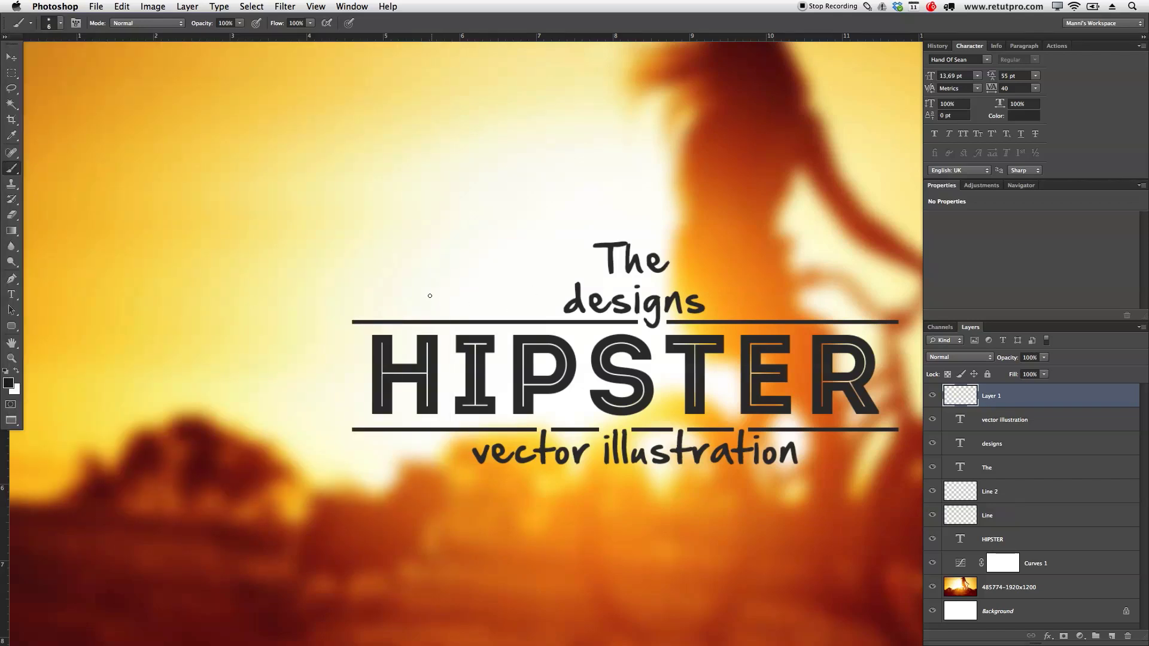
pyautogui.moveTo(350, 325)
pyautogui.mouseDown()
pyautogui.moveTo(289, 299)
pyautogui.moveTo(395, 226)
pyautogui.mouseUp()
pyautogui.press('super+z')
pyautogui.moveTo(512, 309); pyautogui.dragTo(465, 341)
pyautogui.keyDown('alt'); pyautogui.click(441, 326); pyautogui.keyUp('alt')
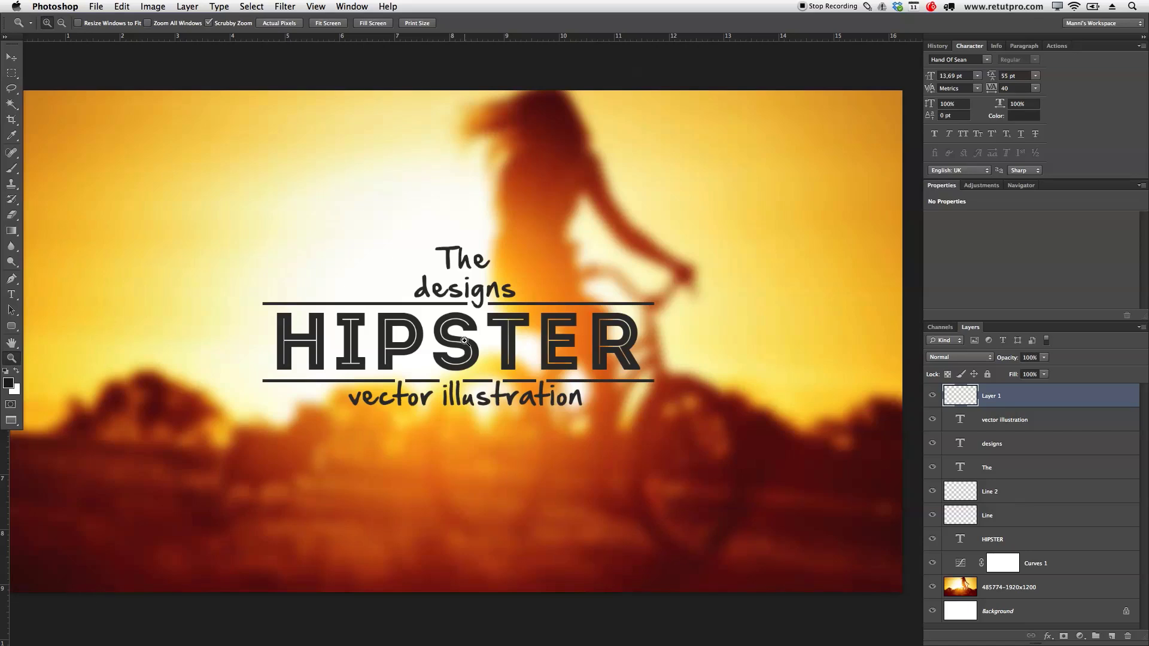
pyautogui.moveTo(354, 190)
pyautogui.mouseDown()
pyautogui.moveTo(405, 215)
pyautogui.moveTo(343, 209)
pyautogui.moveTo(505, 185)
pyautogui.moveTo(541, 197)
pyautogui.mouseUp()
pyautogui.press('b')
pyautogui.moveTo(578, 164); pyautogui.dragTo(588, 208)
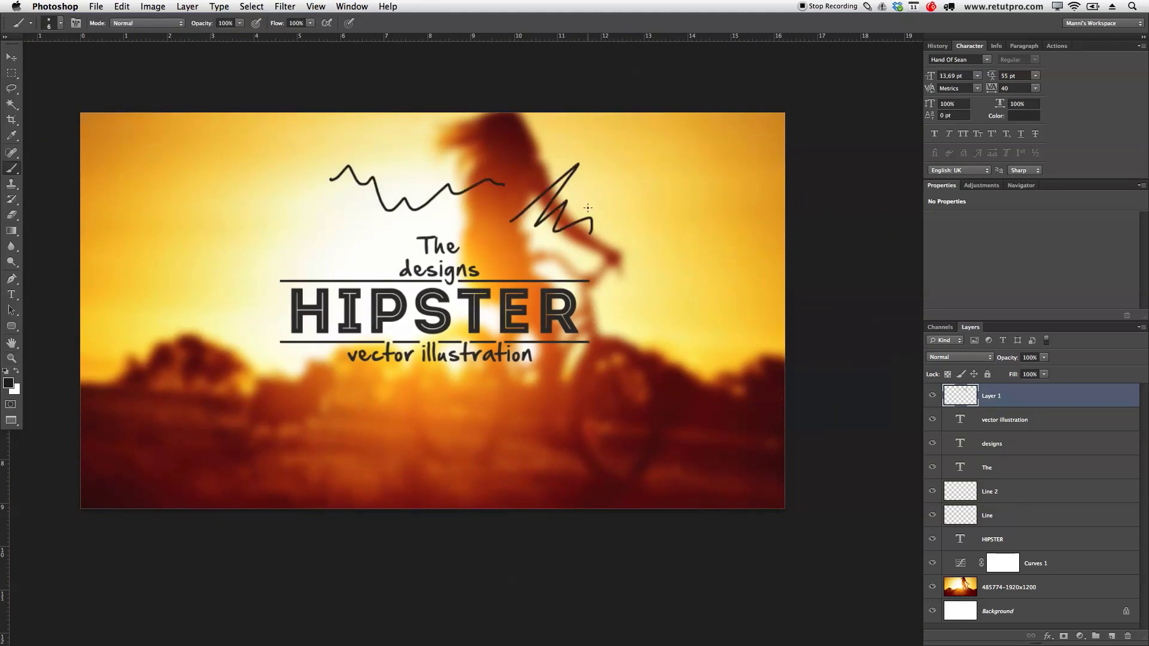
pyautogui.hotkey('ctrl', 'z')
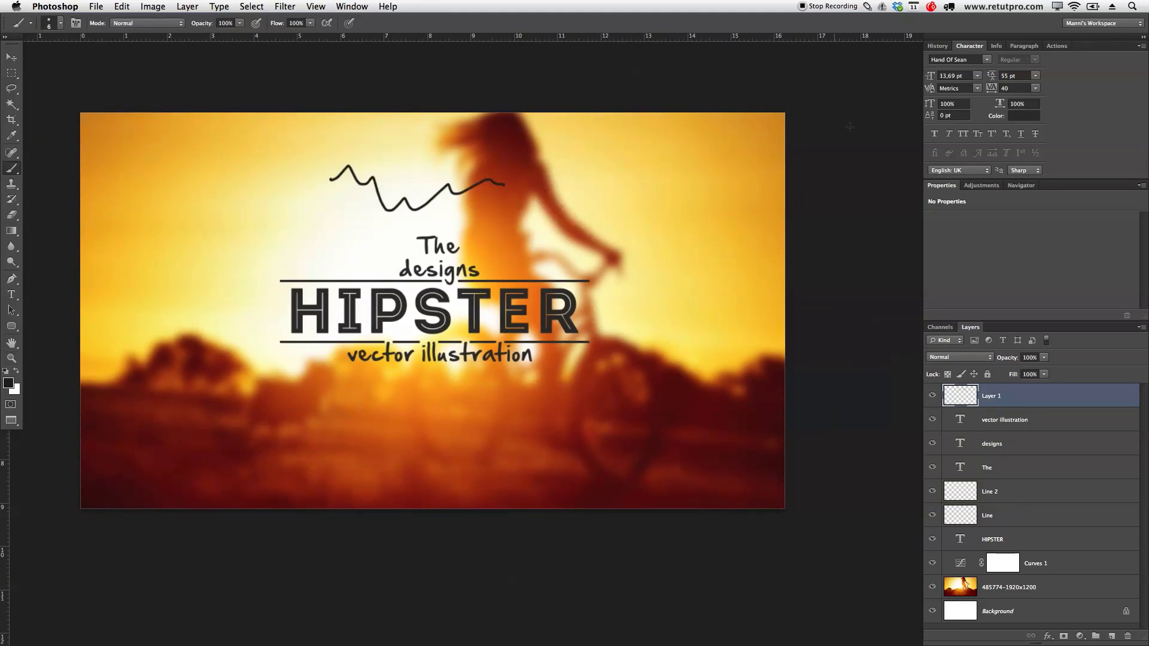
pyautogui.click(937, 45)
pyautogui.click(956, 80)
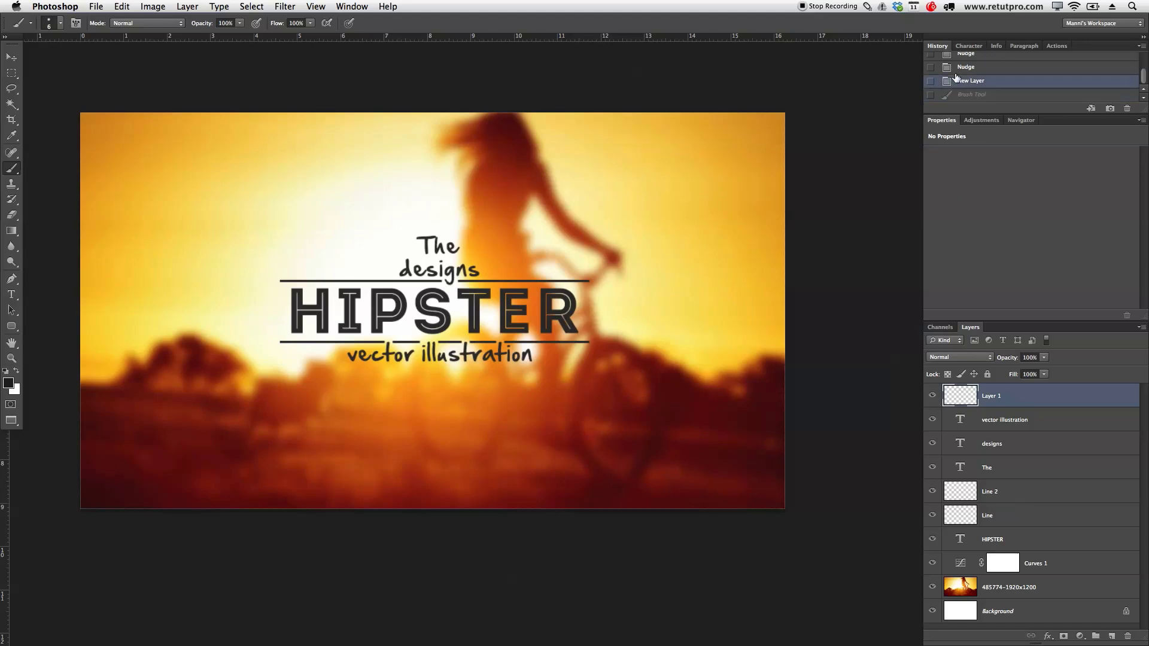
# Try brushing a freehand arc over The designs on Layer 1, undoing each attempt
pyautogui.press('z')
pyautogui.moveTo(386, 258); pyautogui.dragTo(393, 259)
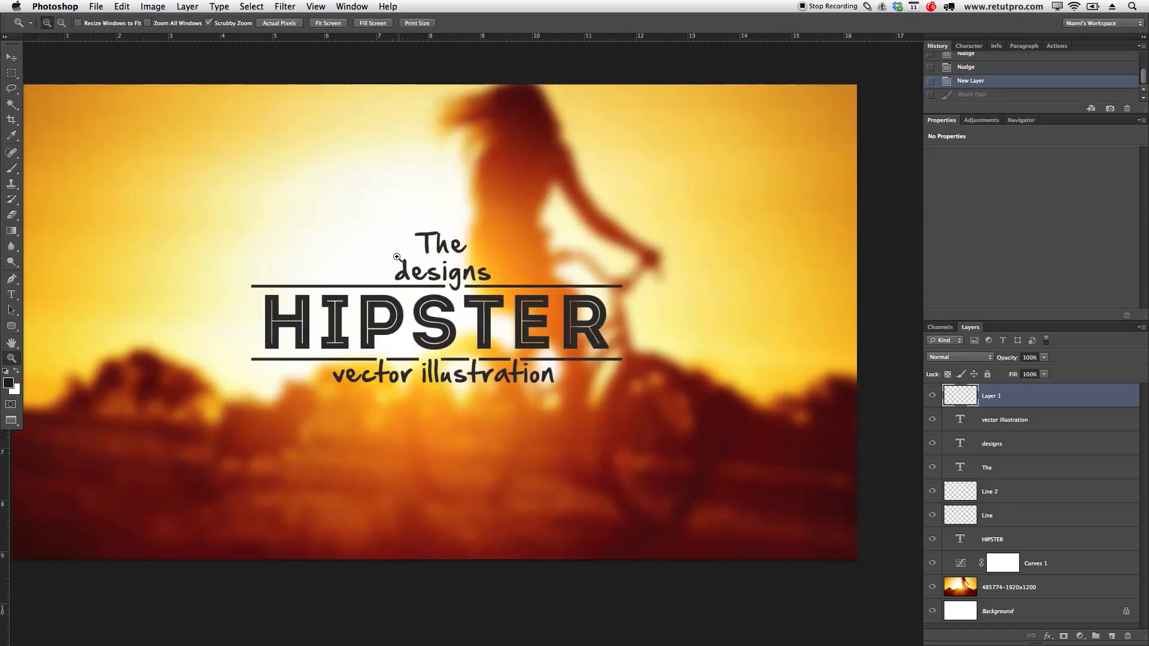
pyautogui.press('b')
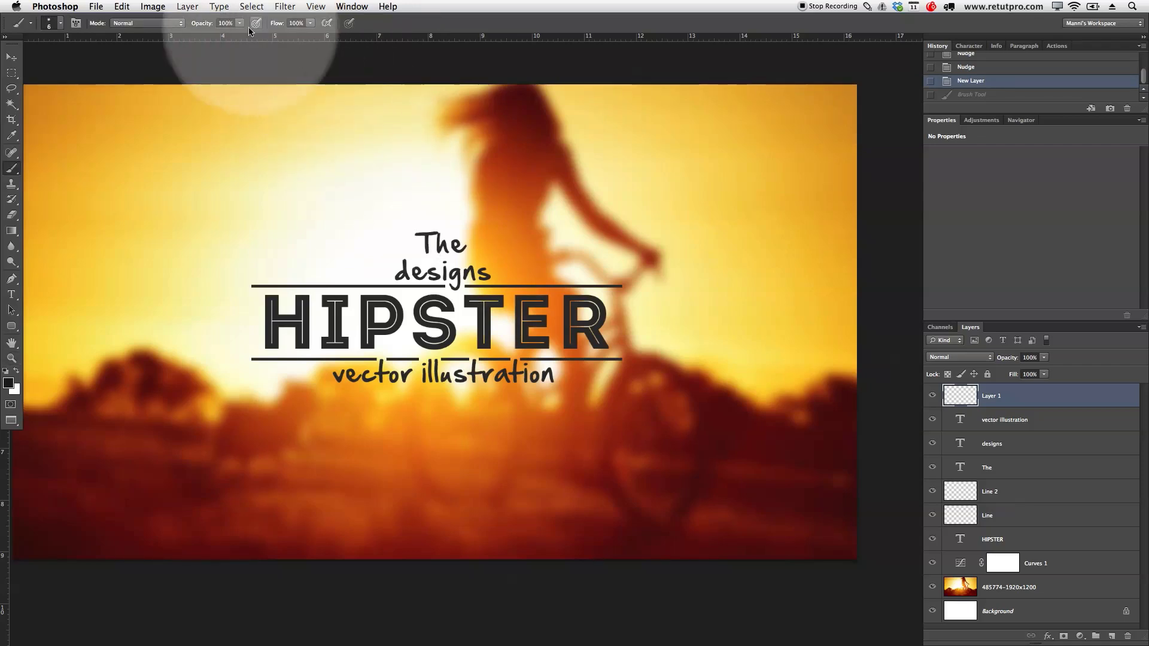
pyautogui.click(963, 394)
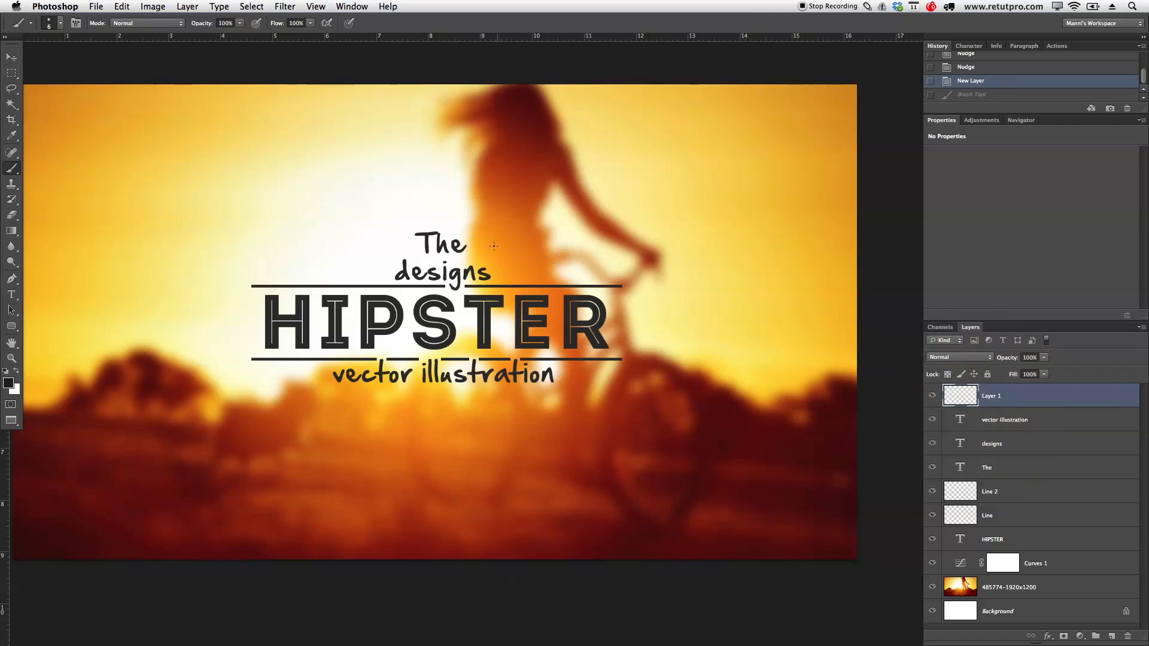
pyautogui.moveTo(369, 246)
pyautogui.mouseDown()
pyautogui.moveTo(441, 195)
pyautogui.moveTo(482, 206)
pyautogui.moveTo(523, 266)
pyautogui.mouseUp()
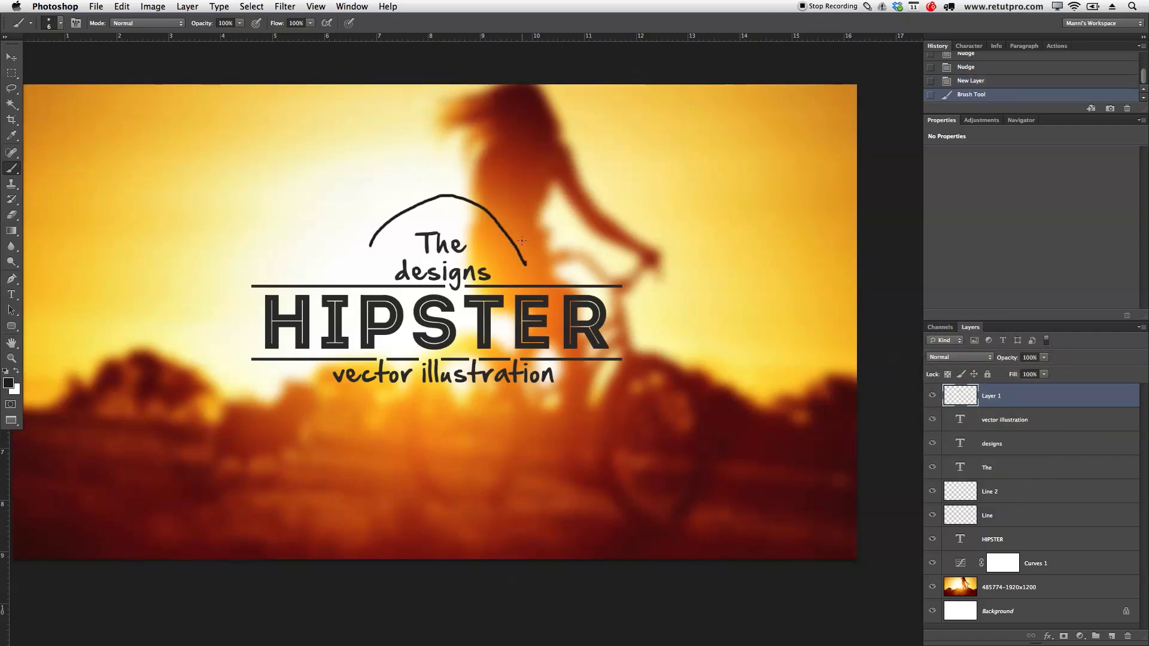
pyautogui.hotkey('ctrl', 'z')
pyautogui.moveTo(373, 237)
pyautogui.mouseDown()
pyautogui.moveTo(409, 213)
pyautogui.moveTo(452, 211)
pyautogui.moveTo(505, 242)
pyautogui.mouseUp()
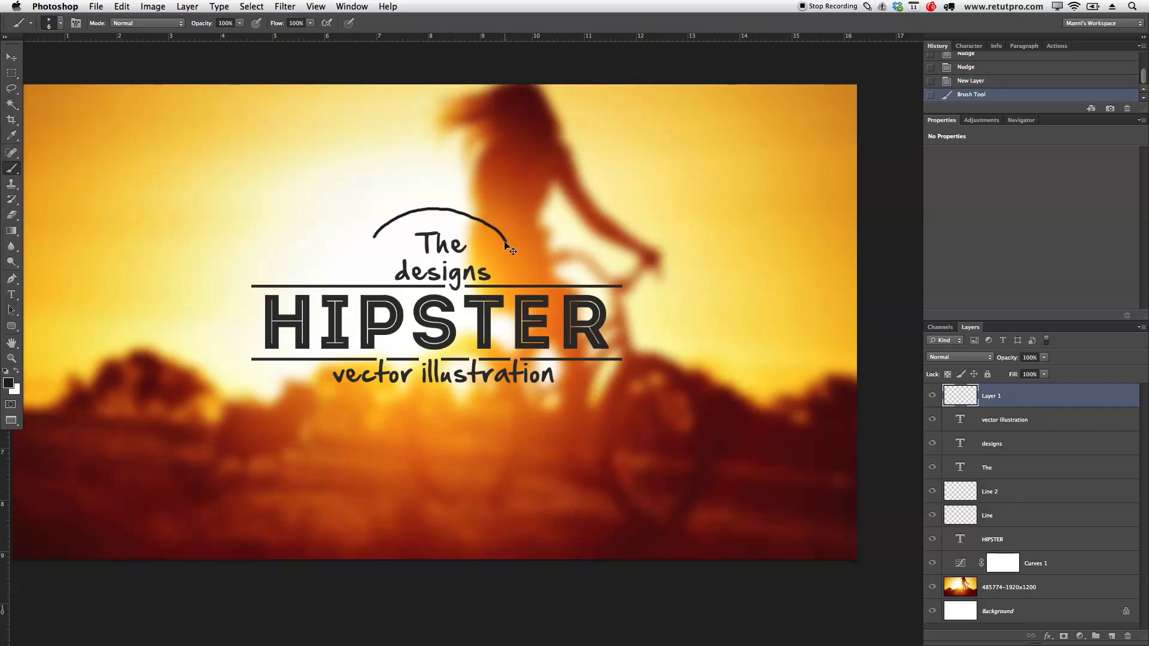
pyautogui.hotkey('ctrl', 'z')
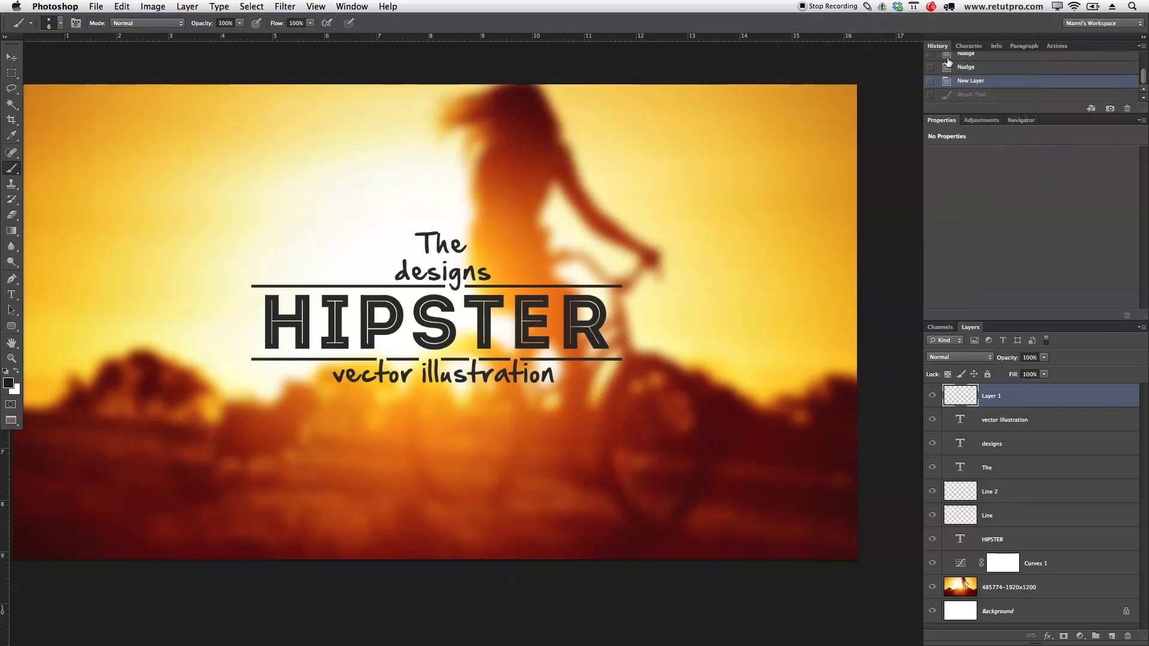
pyautogui.moveTo(379, 247); pyautogui.dragTo(444, 217)
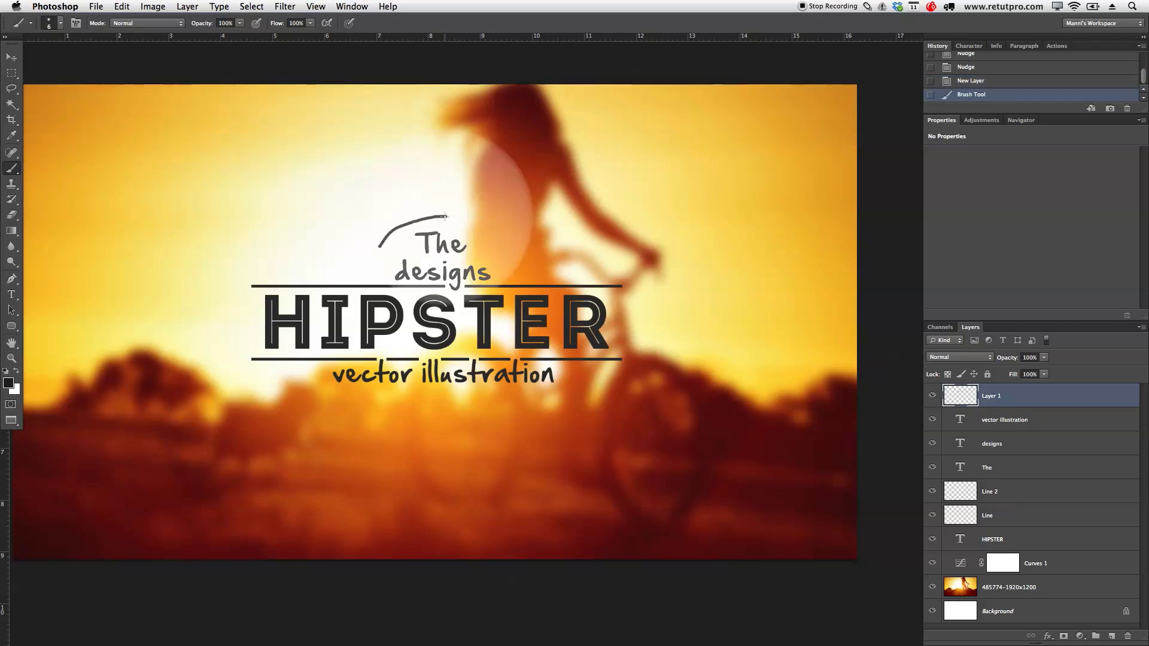
pyautogui.press('super+z')
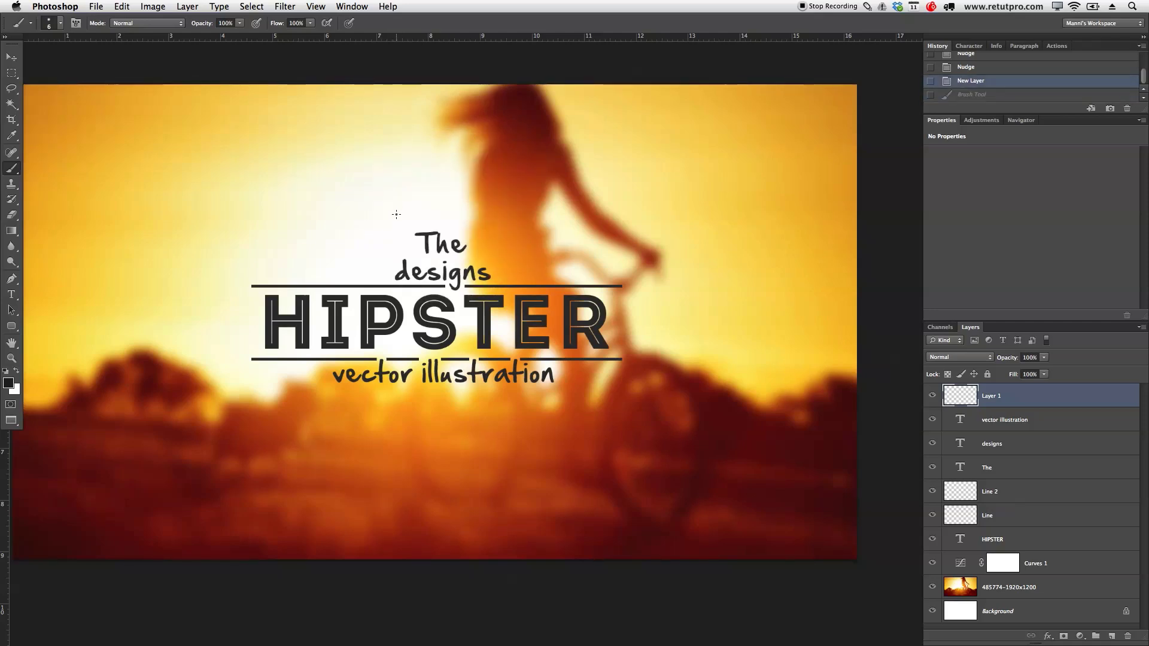
# Brush a freehand curved arrow over The designs on Layer 1, with an arrowhead at its right end and feather strokes at its left
pyautogui.moveTo(373, 239)
pyautogui.mouseDown()
pyautogui.moveTo(434, 204)
pyautogui.moveTo(480, 211)
pyautogui.moveTo(504, 240)
pyautogui.mouseUp()
pyautogui.press('super+z')
pyautogui.moveTo(377, 228)
pyautogui.mouseDown()
pyautogui.moveTo(419, 200)
pyautogui.moveTo(467, 203)
pyautogui.moveTo(498, 232)
pyautogui.mouseUp()
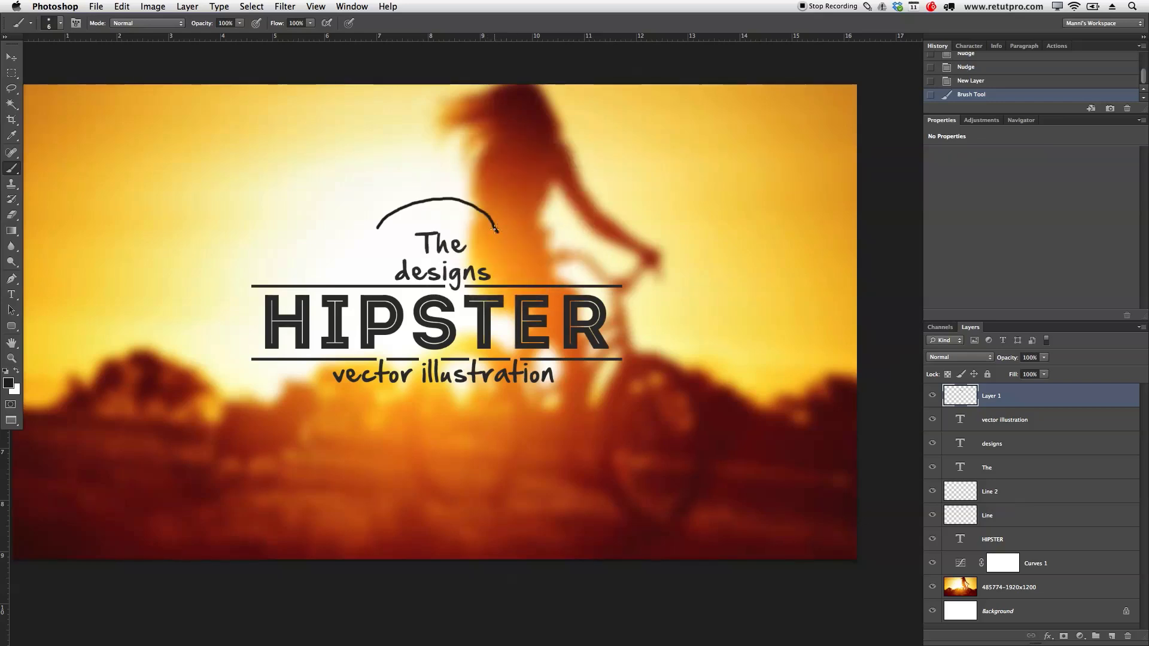
pyautogui.moveTo(499, 233); pyautogui.dragTo(501, 222)
pyautogui.moveTo(385, 223)
pyautogui.mouseDown()
pyautogui.moveTo(386, 241)
pyautogui.moveTo(390, 218)
pyautogui.mouseUp()
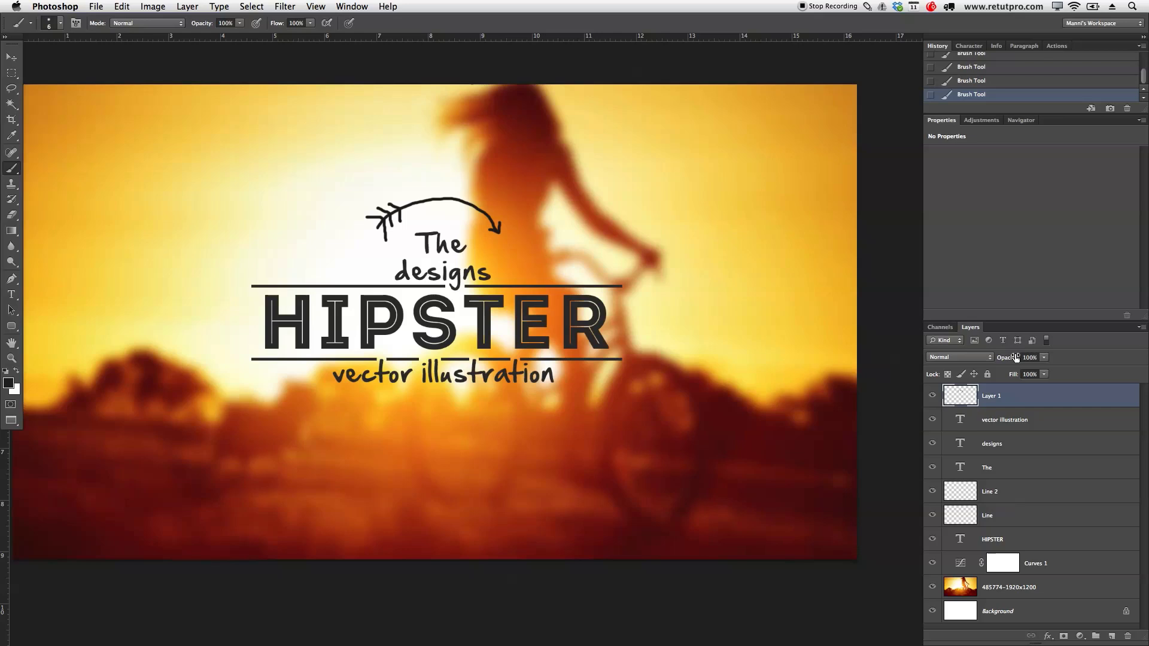
# Duplicate the curved arrow layer and place the copy below vector illustration
pyautogui.hotkey('ctrl', 'j')
pyautogui.press('v')
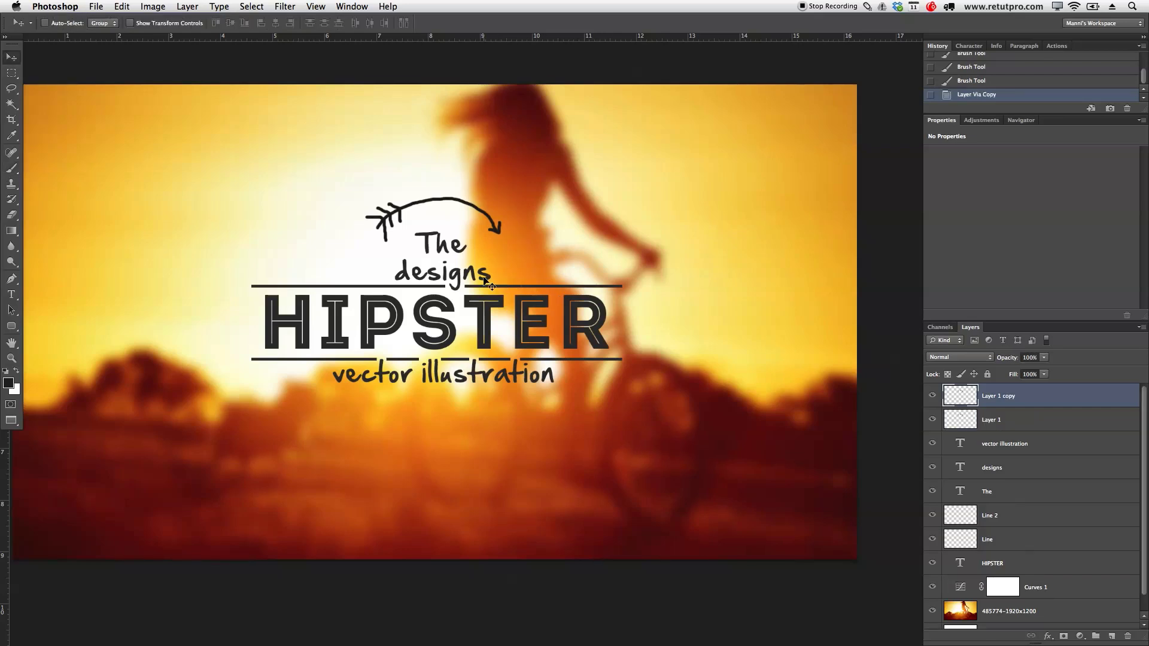
pyautogui.moveTo(464, 238)
pyautogui.mouseDown()
pyautogui.moveTo(464, 448)
pyautogui.moveTo(454, 457)
pyautogui.mouseUp()
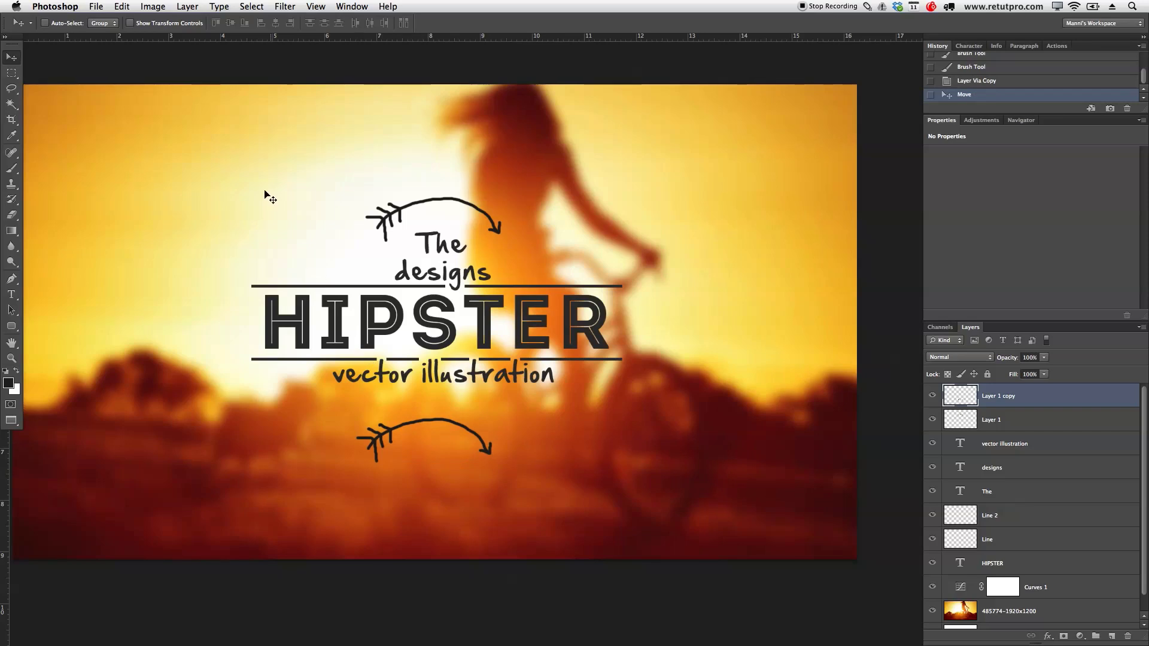
# Flip the copied arrow horizontally and vertically and centre it beneath vector illustration, mirroring the upper arrow
pyautogui.click(122, 6)
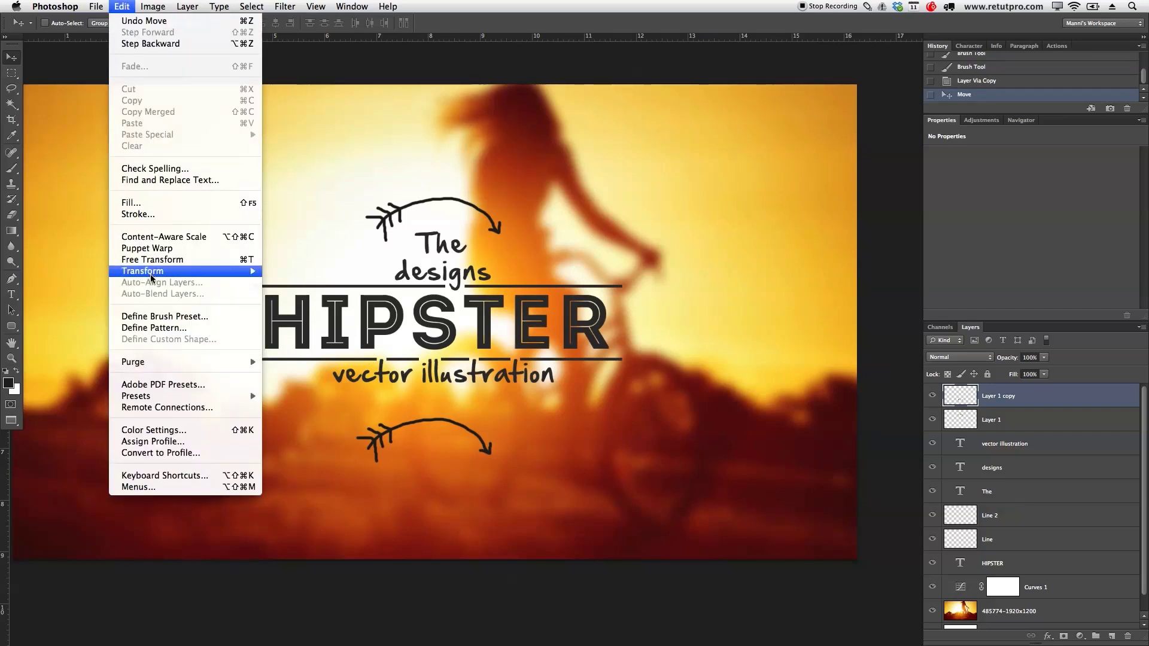
pyautogui.moveTo(204, 273)
pyautogui.click(315, 420)
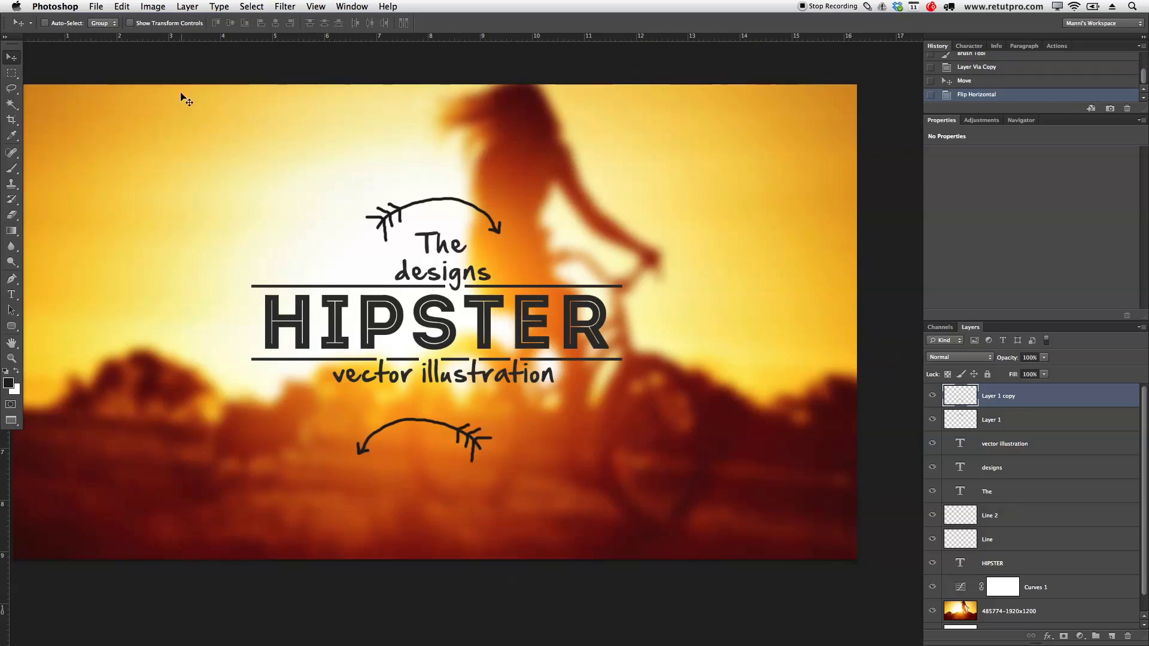
pyautogui.click(122, 6)
pyautogui.moveTo(156, 272)
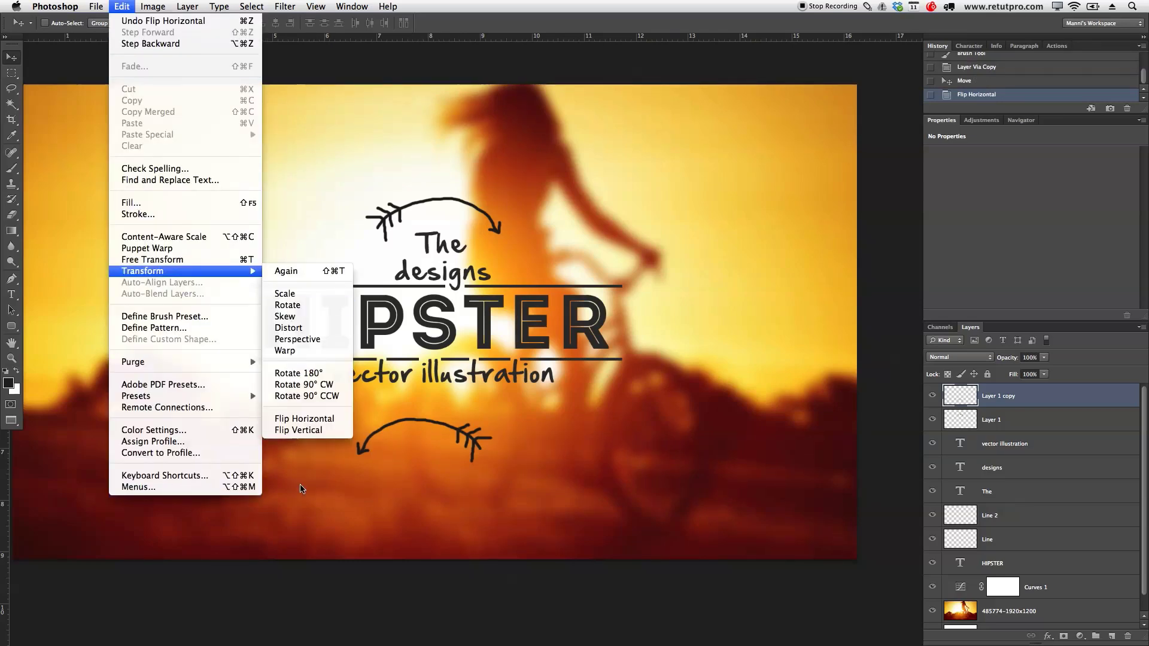
pyautogui.click(301, 430)
pyautogui.moveTo(420, 453)
pyautogui.mouseDown()
pyautogui.moveTo(435, 454)
pyautogui.moveTo(428, 438)
pyautogui.mouseUp()
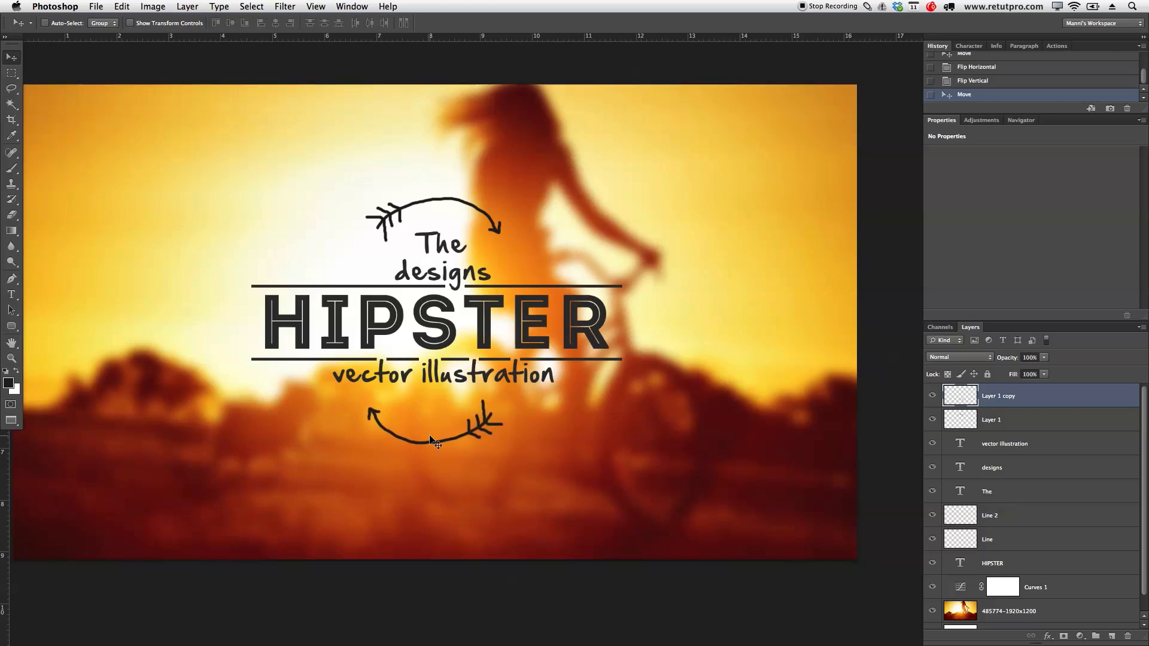
# Nudge the upper arrow slightly down and the lower arrow slightly up so both sit closer to the text
pyautogui.click(1029, 425)
pyautogui.press('Down')
pyautogui.press('Down')
pyautogui.press('Down')
pyautogui.press('Down')
pyautogui.press('Down')
pyautogui.press('Down')
pyautogui.press('Down')
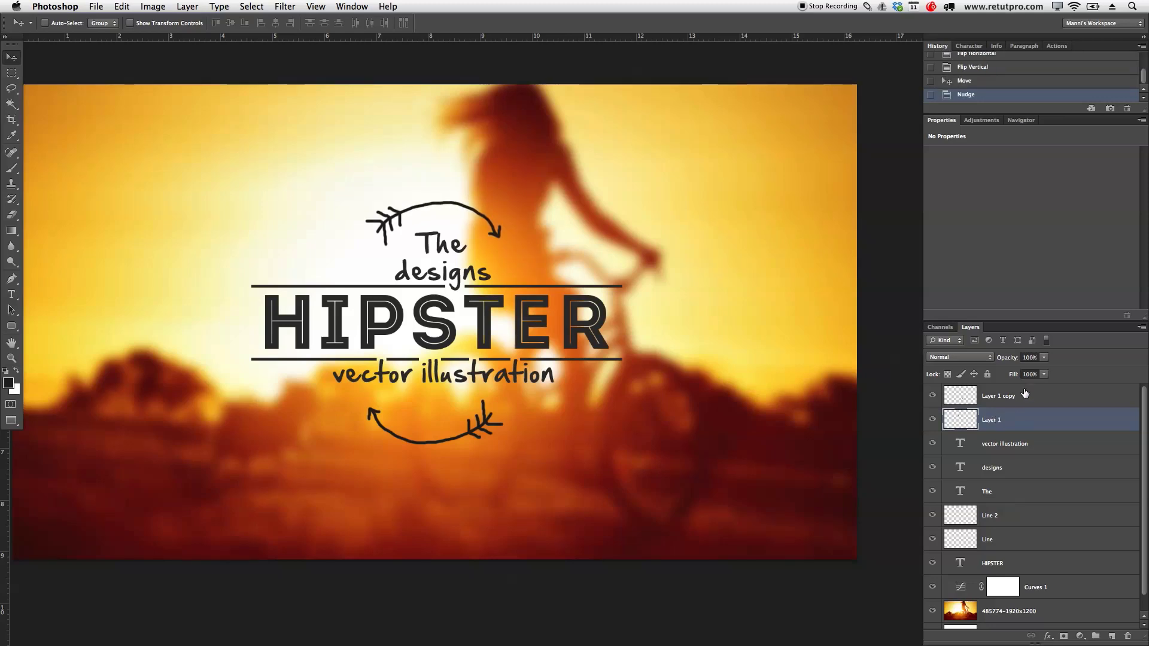
pyautogui.click(1025, 394)
pyautogui.press('Up')
pyautogui.press('Up')
pyautogui.press('Up')
pyautogui.press('Up')
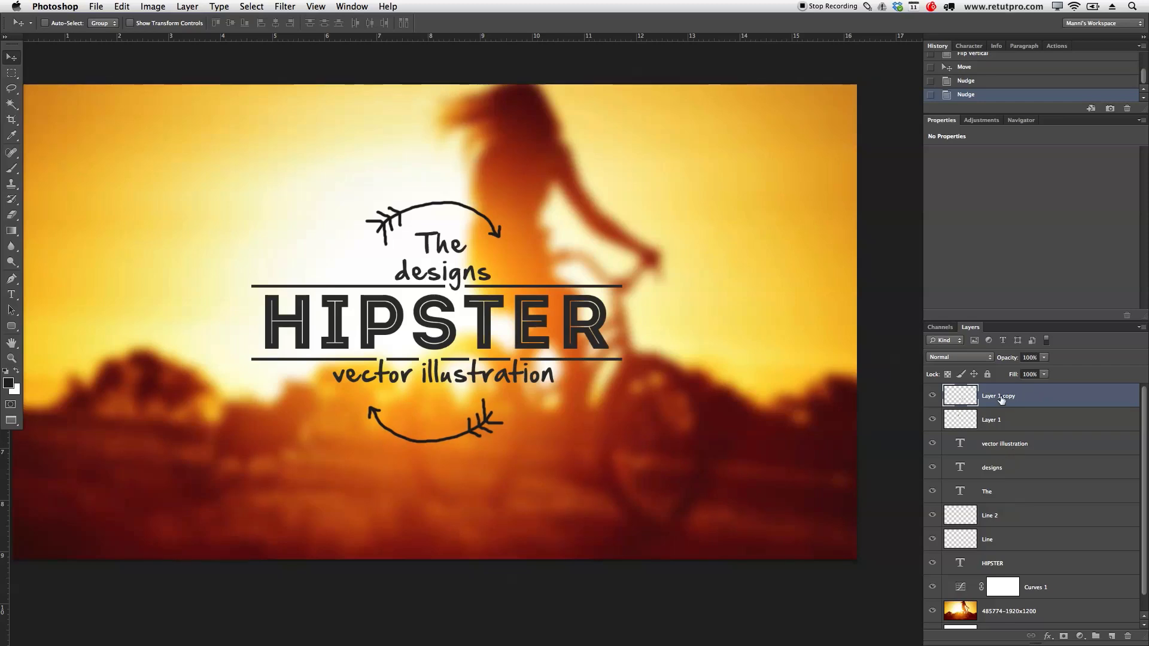
# Brush a small freehand X between vector illustration and the lower arrow
pyautogui.press('b')
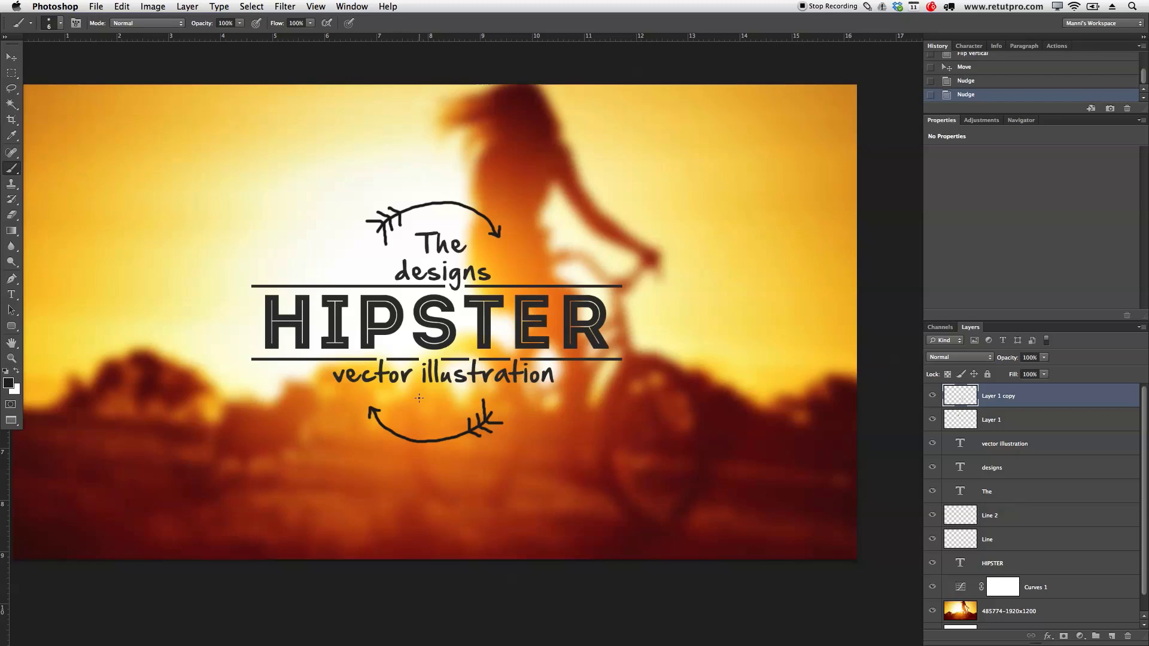
pyautogui.moveTo(417, 406)
pyautogui.mouseDown()
pyautogui.moveTo(446, 425)
pyautogui.moveTo(433, 420)
pyautogui.moveTo(437, 403)
pyautogui.mouseUp()
pyautogui.hotkey('ctrl', 'z')
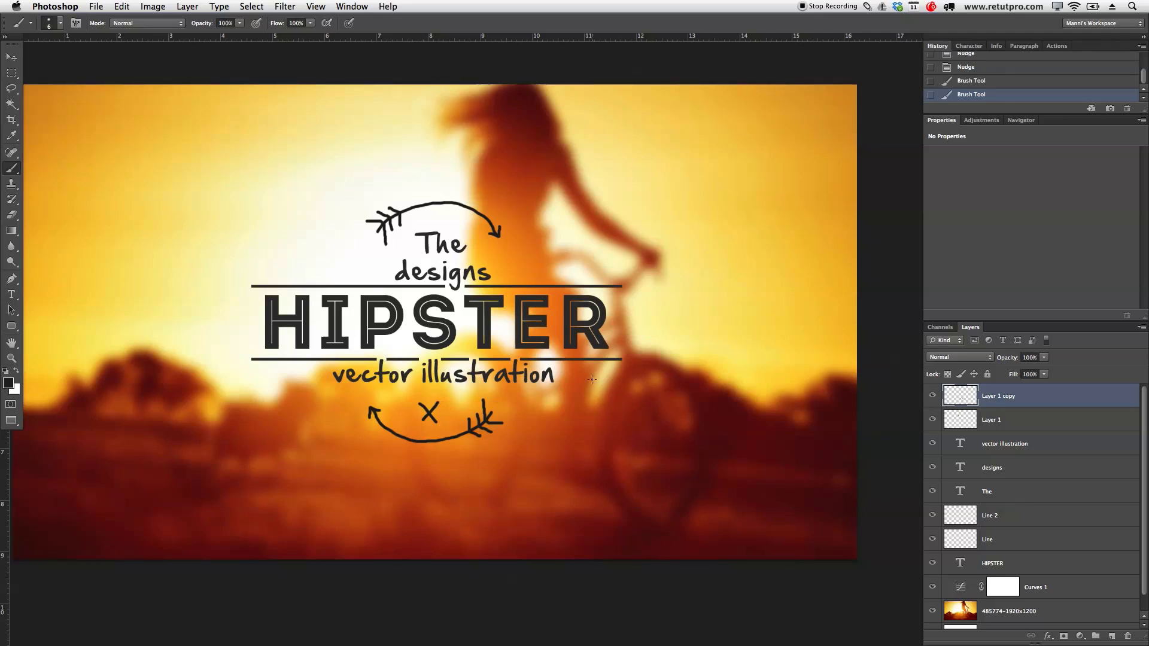
# Add a new layer with a purple-to-orange linear gradient from lower left to upper right and set its blend mode to Lighten
pyautogui.press('z')
pyautogui.moveTo(595, 328); pyautogui.dragTo(582, 325)
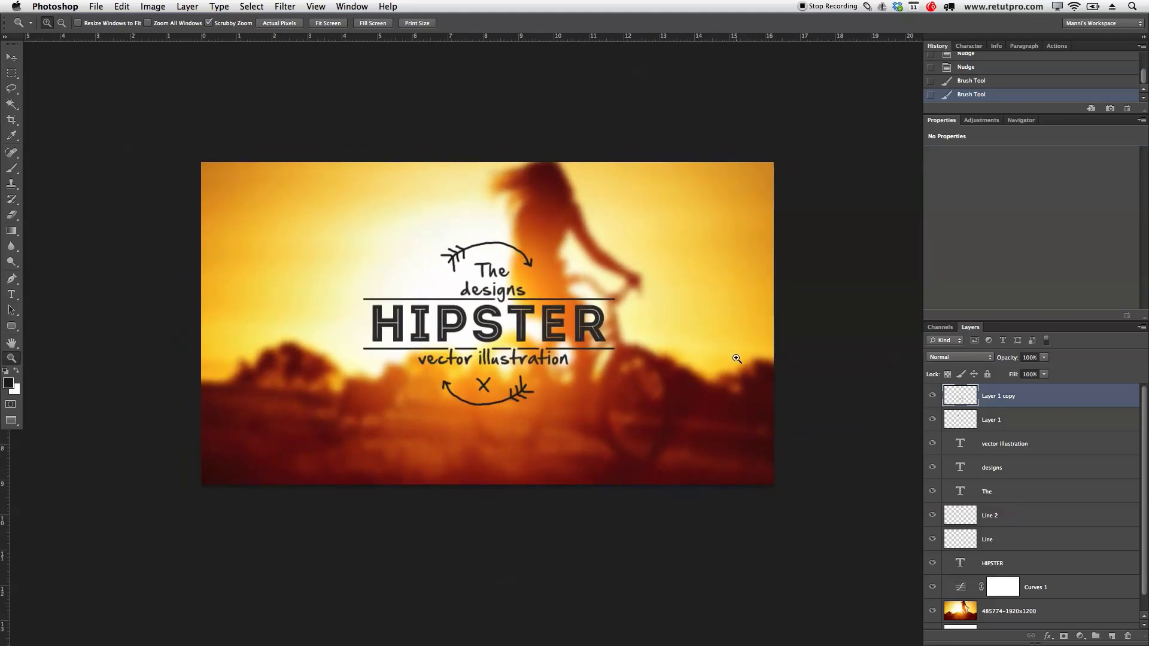
pyautogui.click(1111, 636)
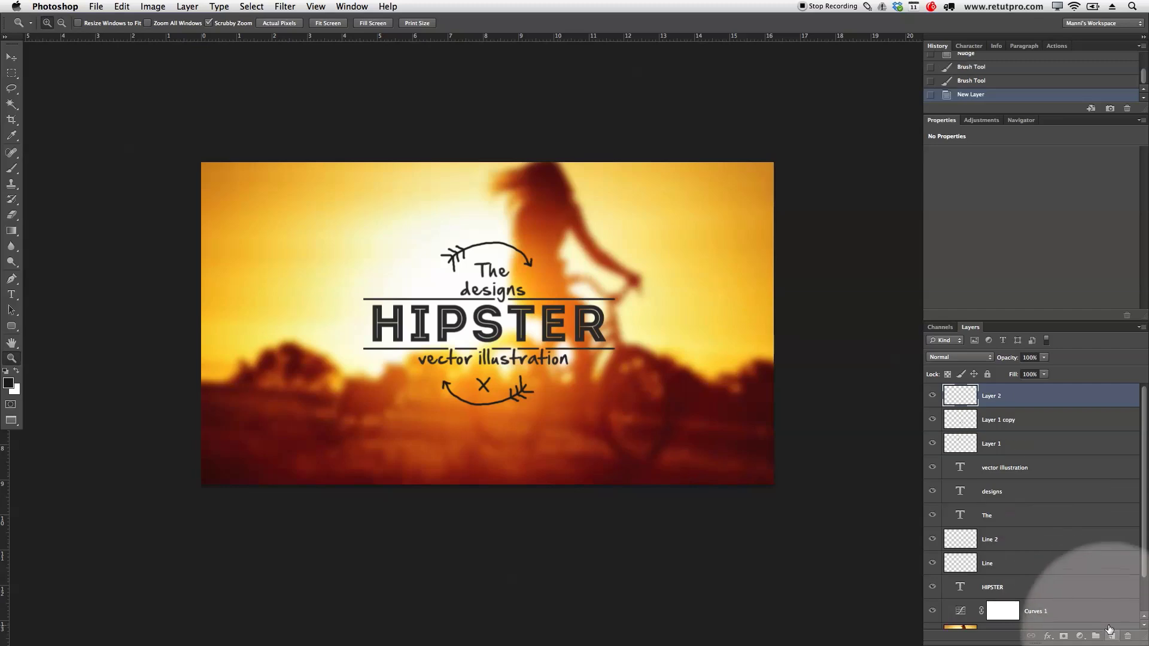
pyautogui.click(10, 231)
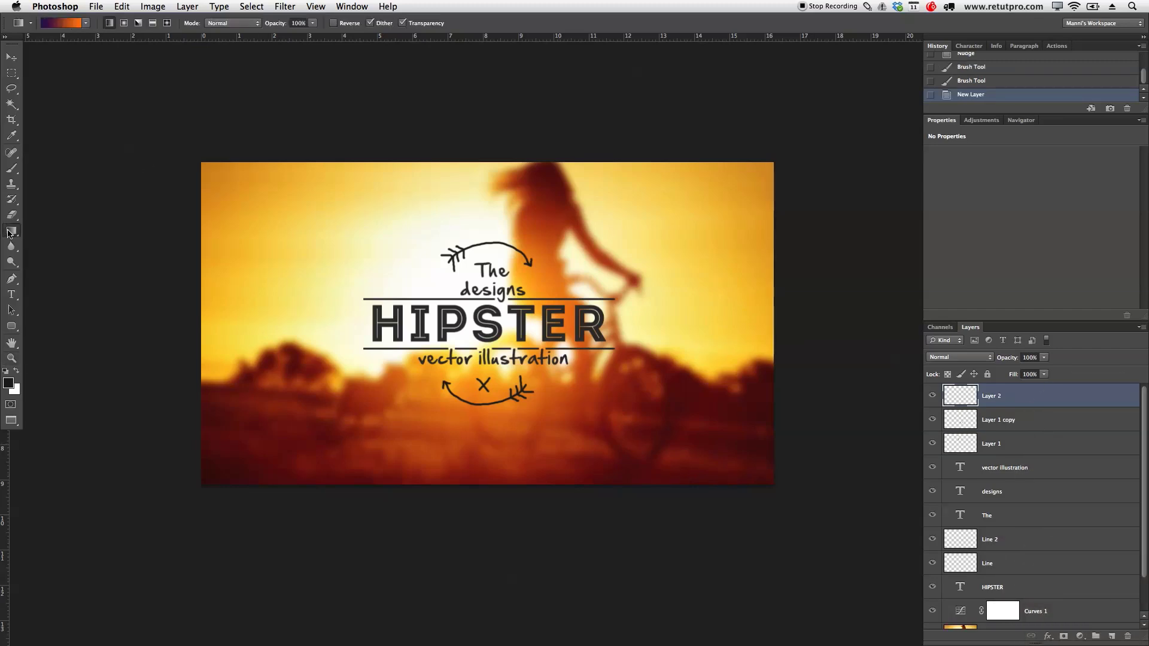
pyautogui.click(86, 24)
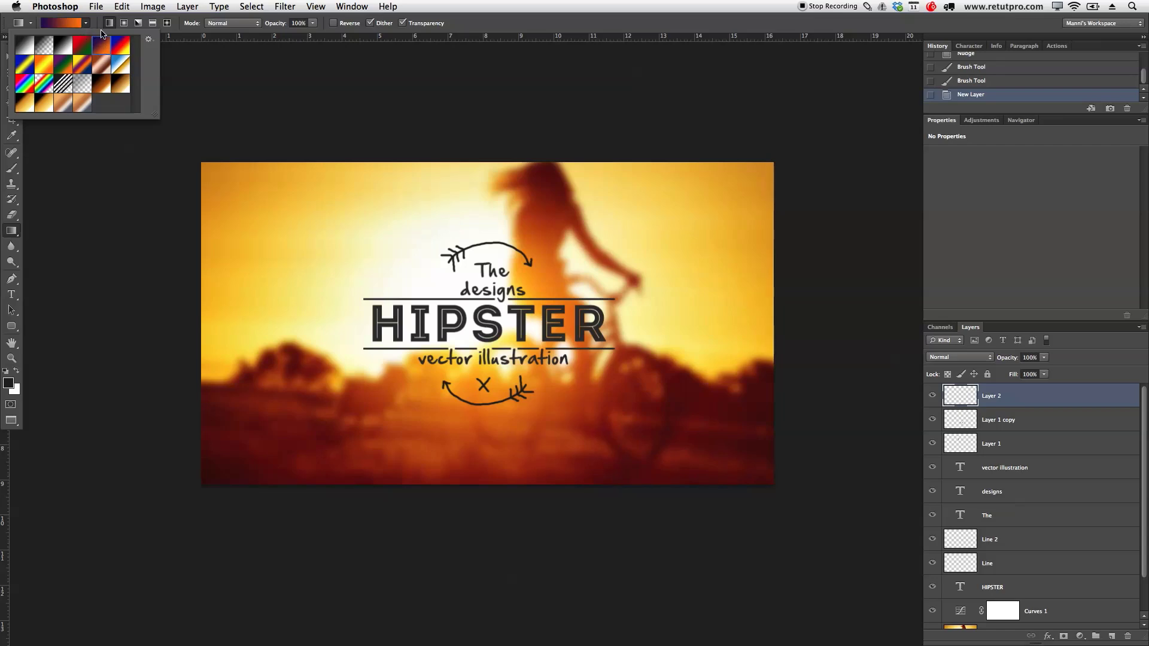
pyautogui.press('Return')
pyautogui.click(124, 24)
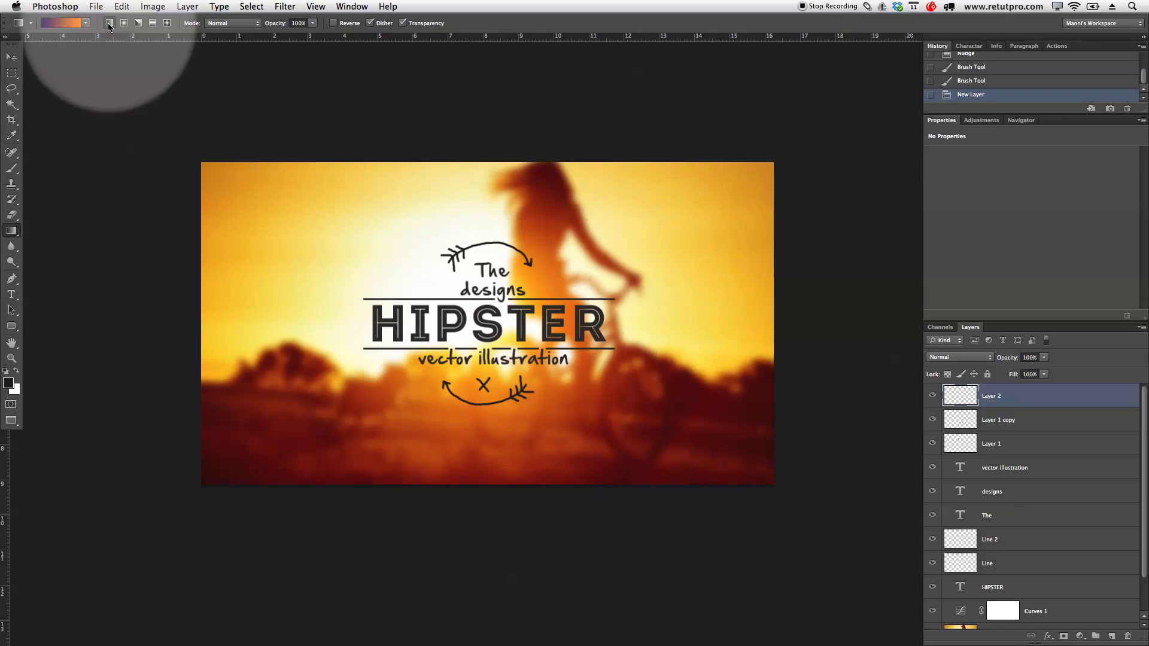
pyautogui.click(110, 25)
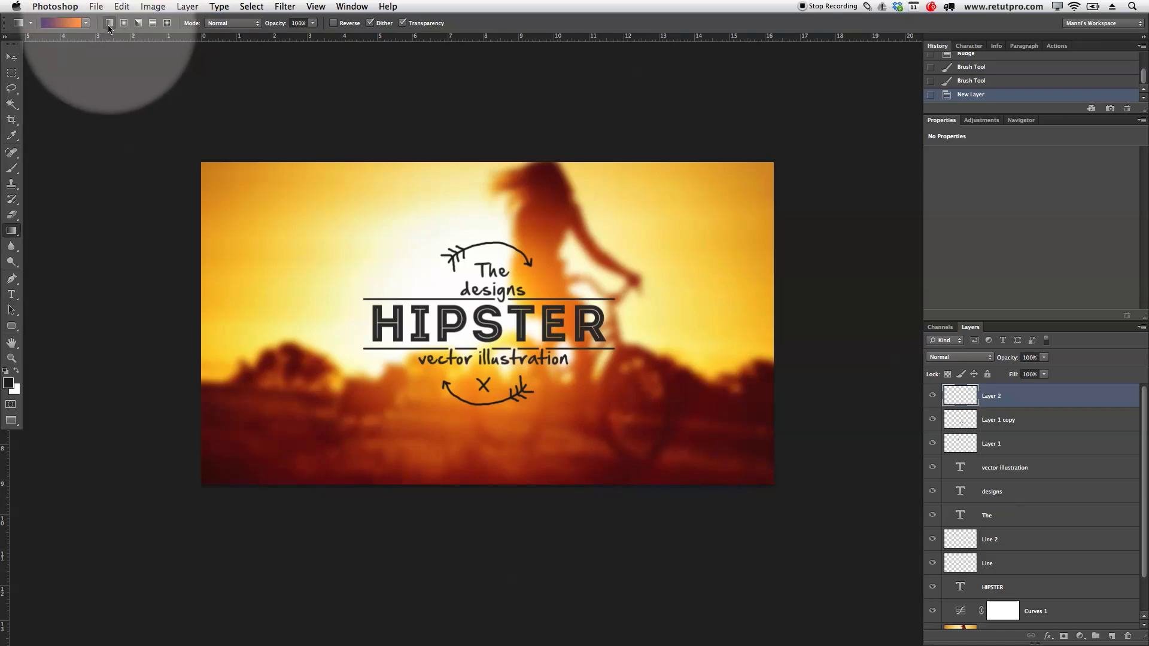
pyautogui.moveTo(231, 461); pyautogui.dragTo(764, 135)
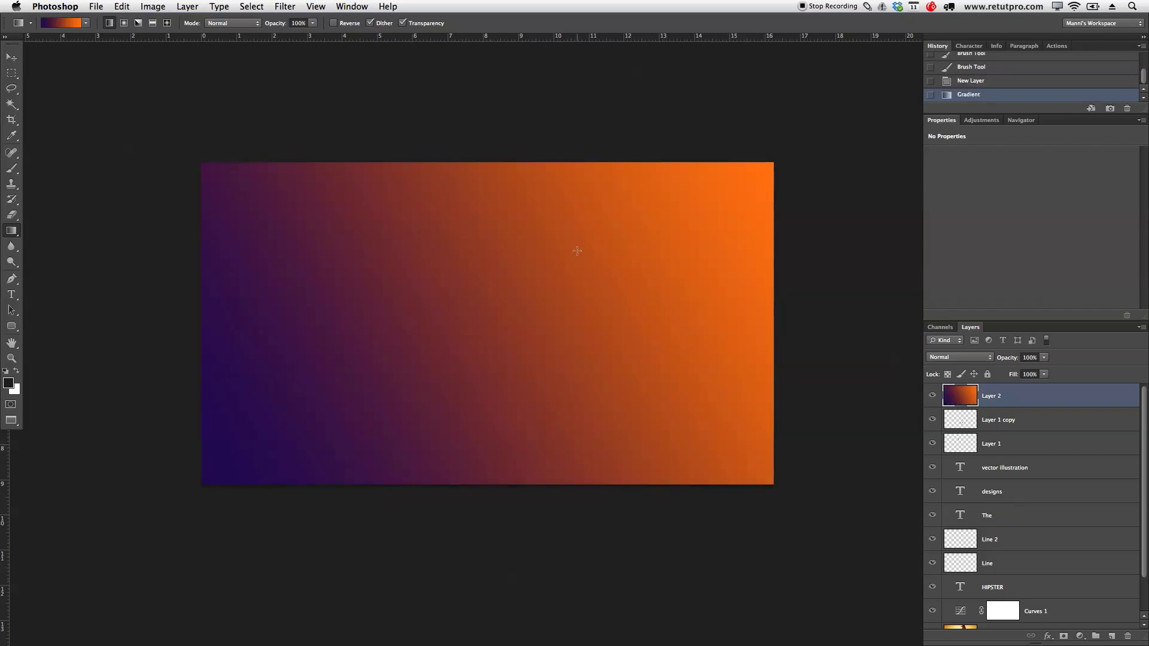
pyautogui.click(989, 358)
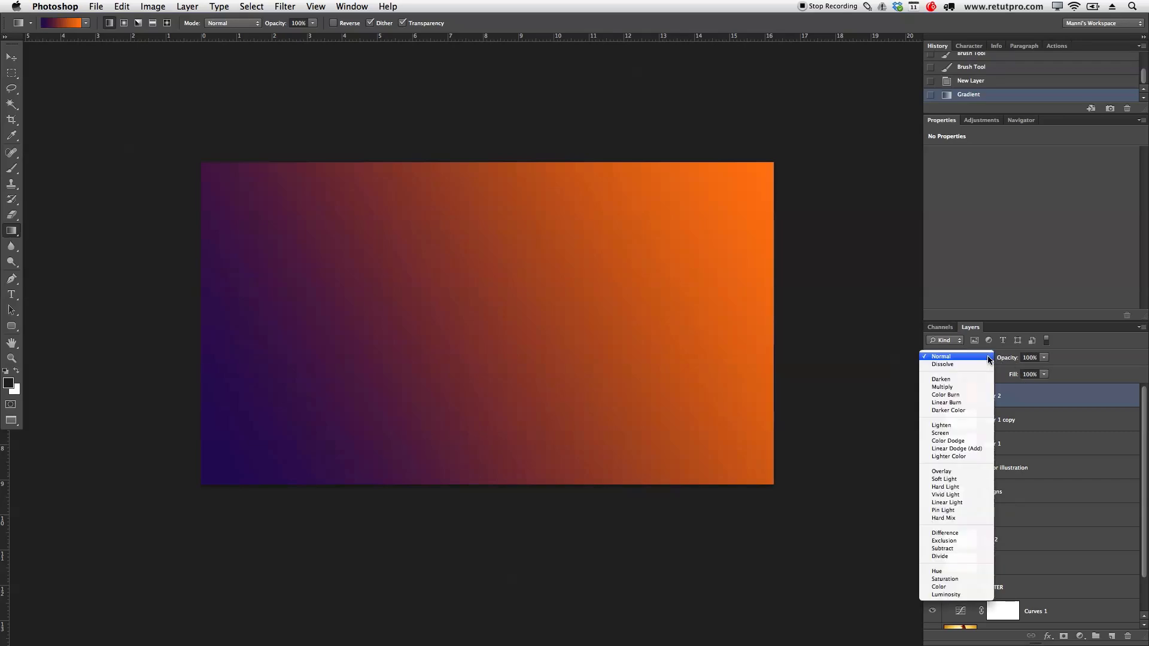
pyautogui.click(981, 425)
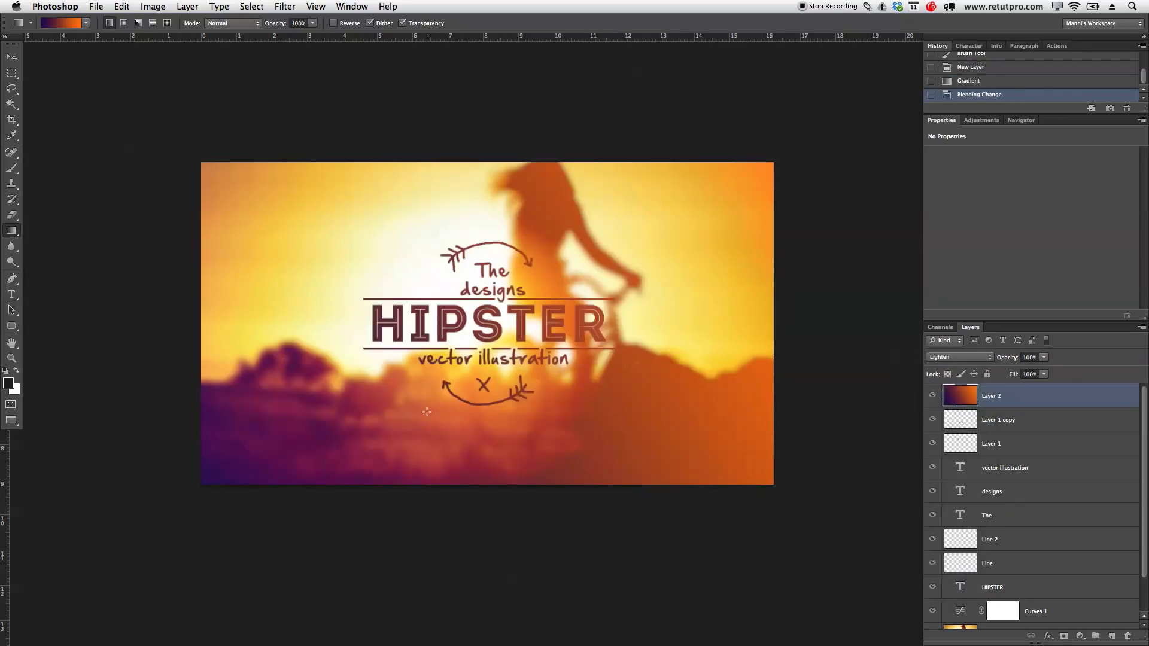
# Redraw the gradient on Layer 2 at various angles and lengths, ending with a diagonal from below vector illustration to above the photo's upper edge
pyautogui.moveTo(358, 429); pyautogui.dragTo(587, 140)
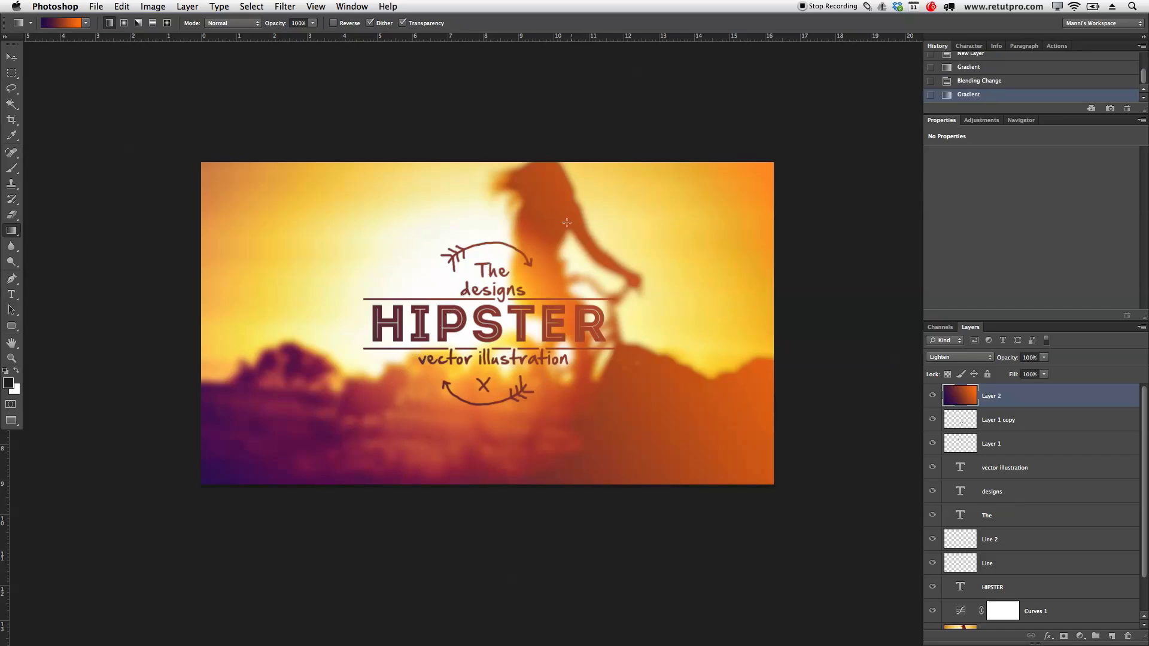
pyautogui.moveTo(428, 374); pyautogui.dragTo(662, 122)
pyautogui.moveTo(559, 396); pyautogui.dragTo(630, 131)
pyautogui.moveTo(386, 475); pyautogui.dragTo(474, 343)
pyautogui.moveTo(486, 426); pyautogui.dragTo(601, 238)
pyautogui.moveTo(423, 389); pyautogui.dragTo(586, 180)
pyautogui.moveTo(465, 455); pyautogui.dragTo(551, 326)
pyautogui.moveTo(498, 503); pyautogui.dragTo(602, 322)
pyautogui.moveTo(595, 461); pyautogui.dragTo(557, 309)
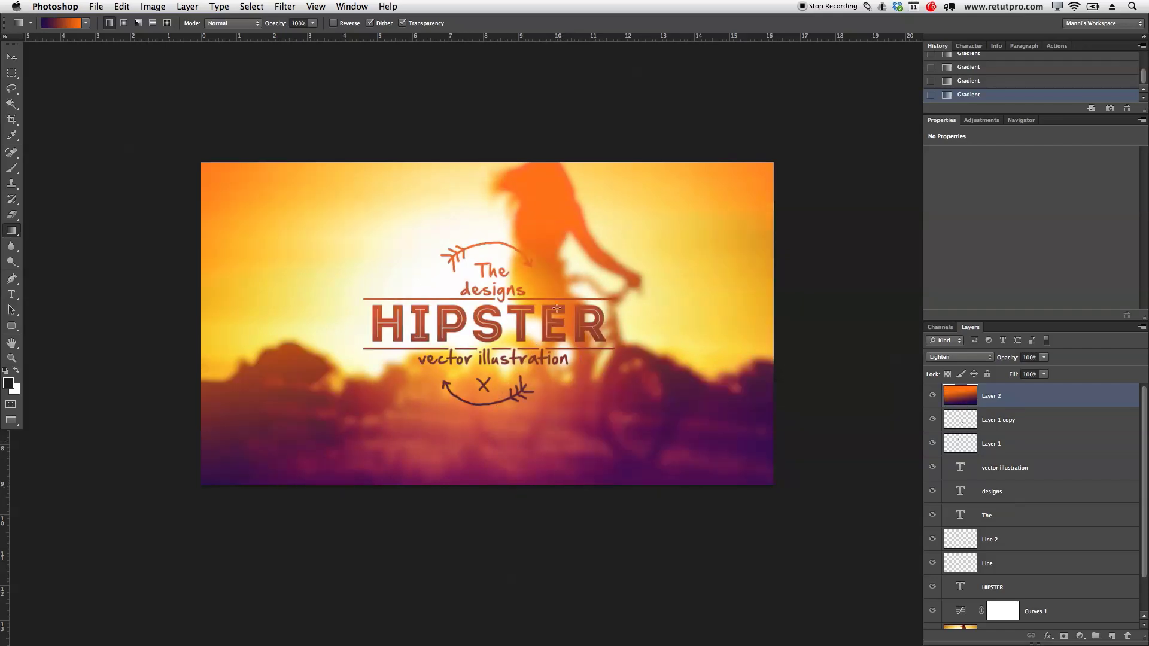
pyautogui.moveTo(366, 488); pyautogui.dragTo(410, 227)
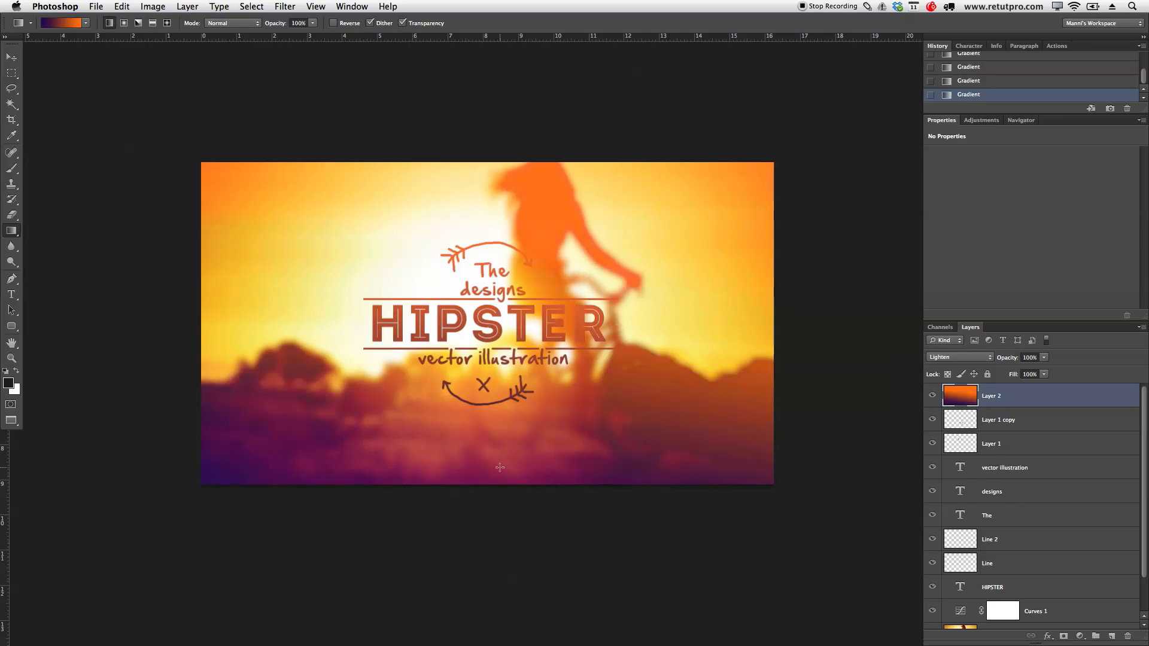
pyautogui.moveTo(509, 422); pyautogui.dragTo(556, 210)
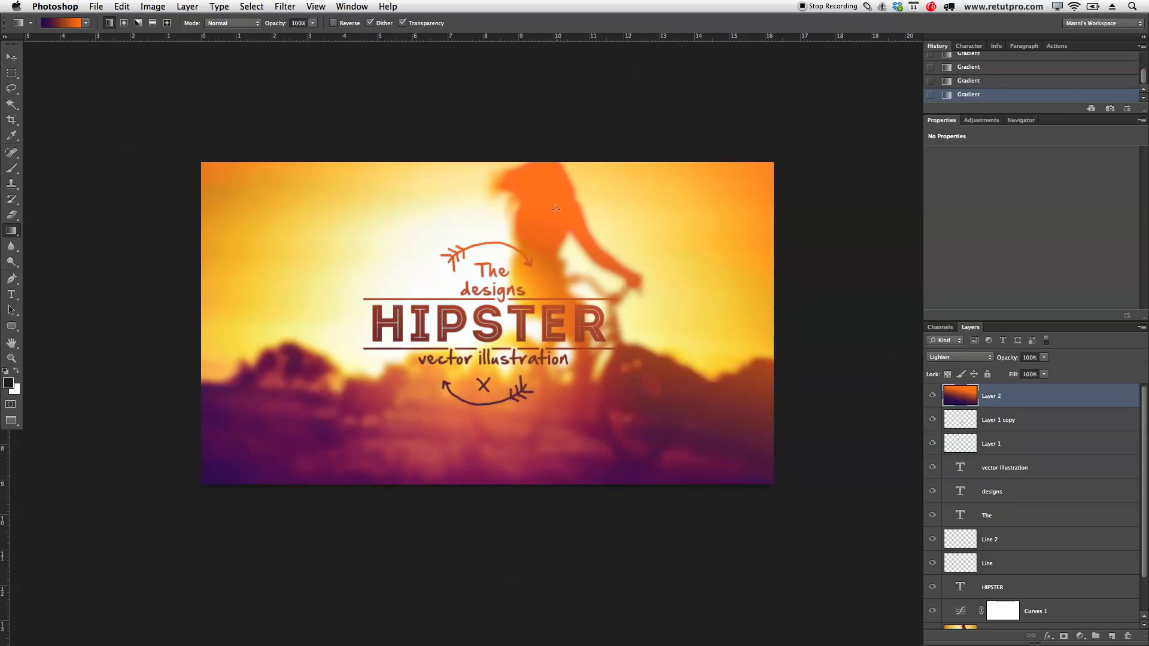
pyautogui.moveTo(460, 369); pyautogui.dragTo(626, 133)
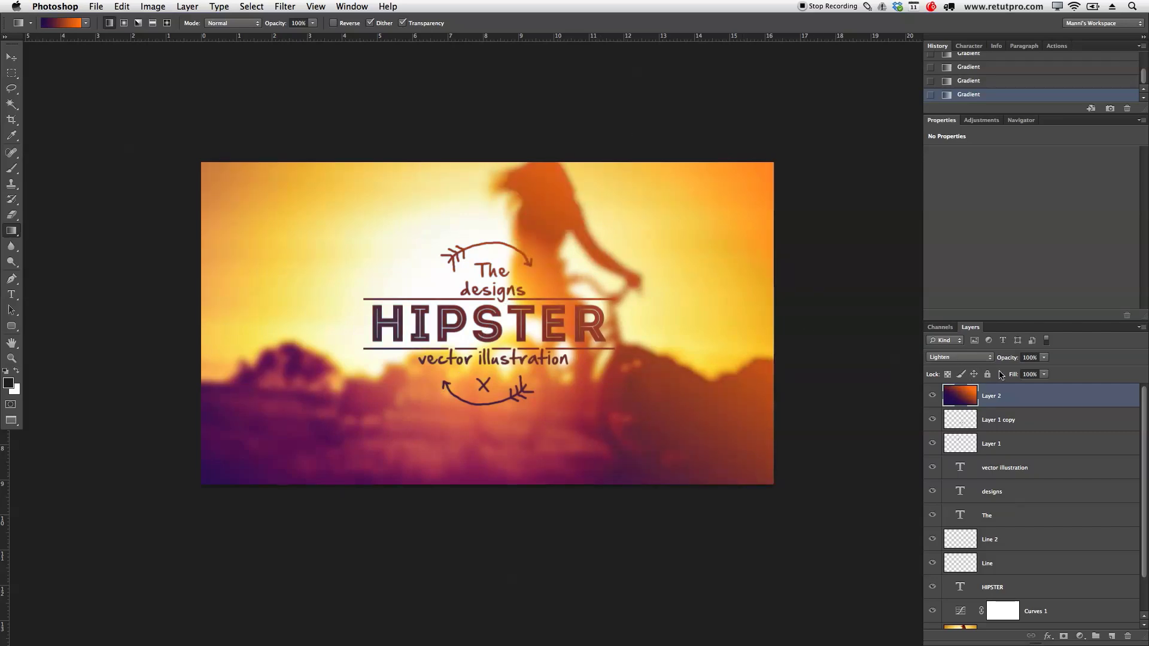
# Lower the gradient layer's opacity to 76% and toggle its visibility to compare the image with and without it
pyautogui.moveTo(1011, 360); pyautogui.dragTo(996, 358)
pyautogui.click(932, 396)
pyautogui.click(933, 396)
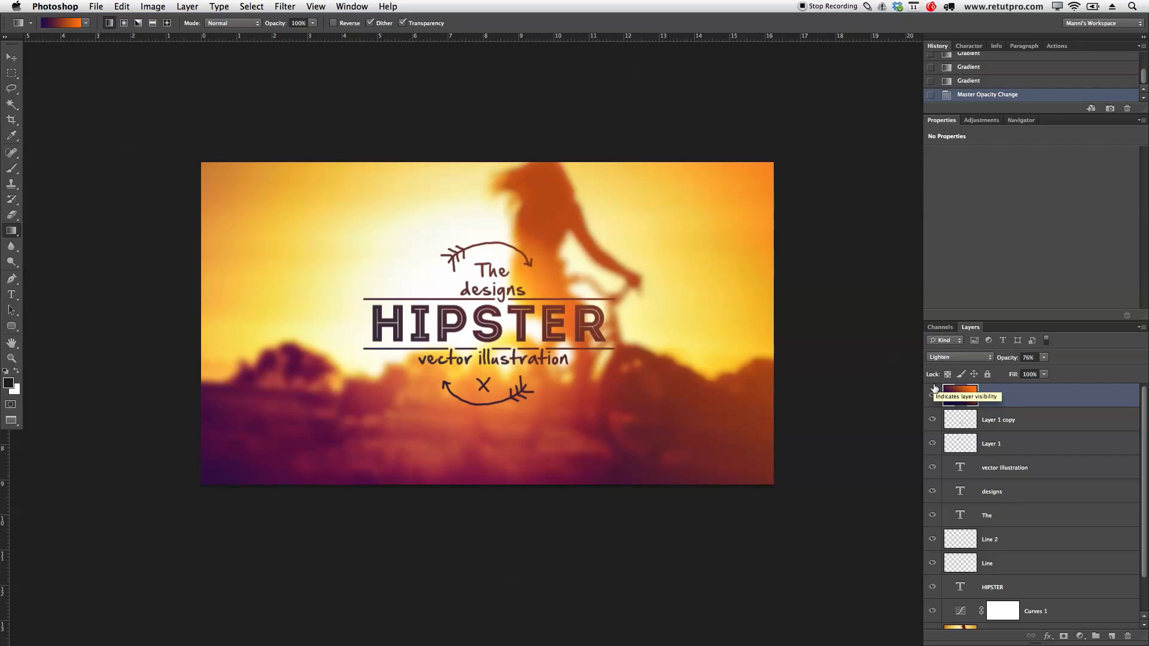